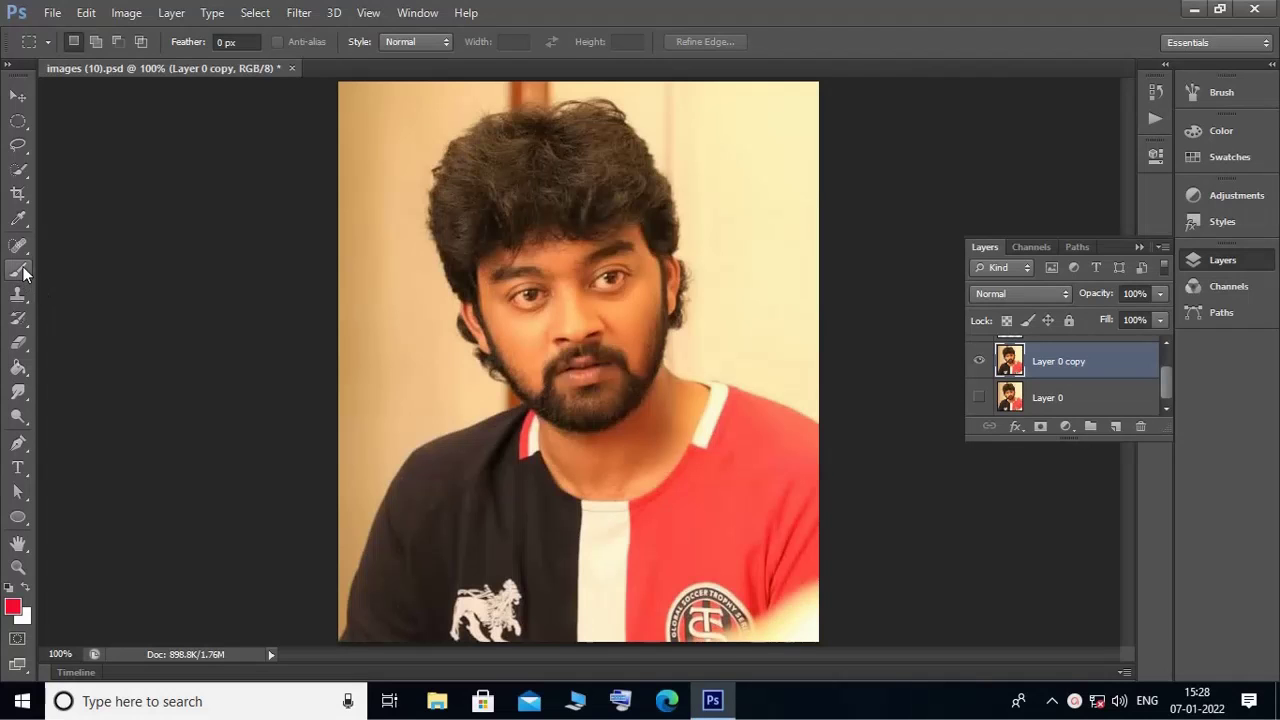
Step: Browse the Brush and Spot Healing tool flyouts, then bring up the selection tools group
click(26, 275)
right_click(29, 276)
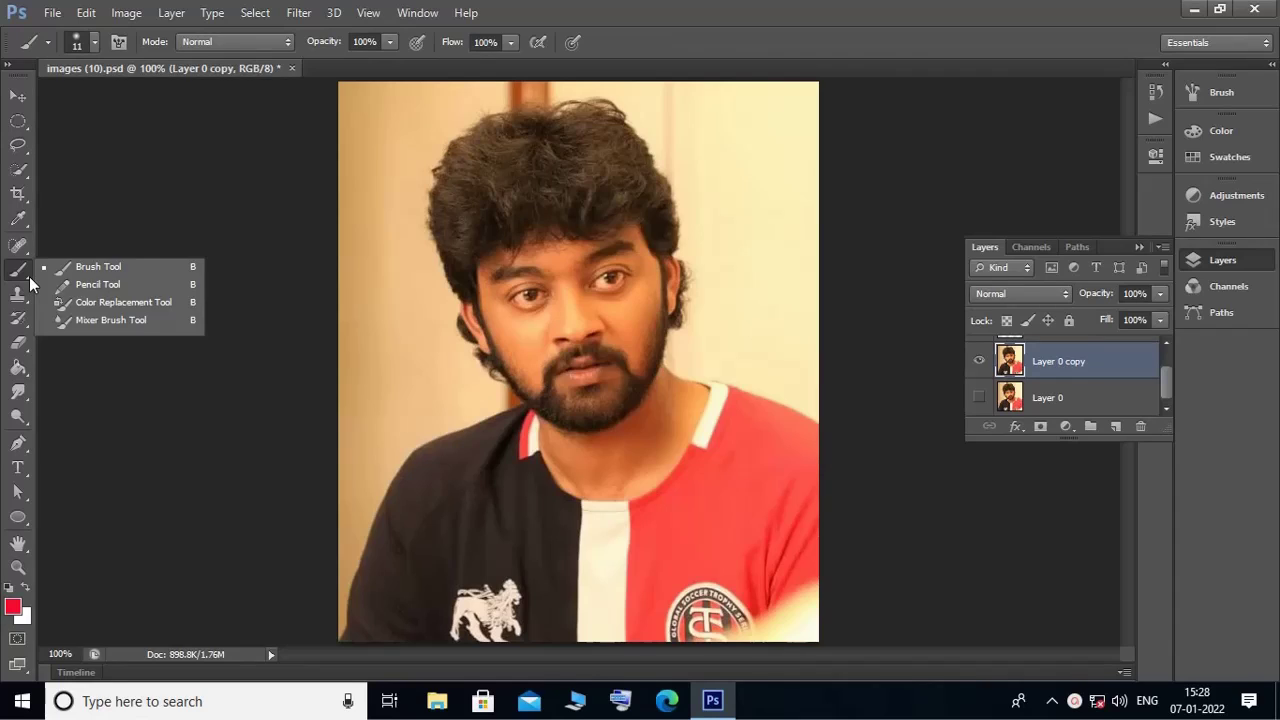
click(62, 266)
click(29, 238)
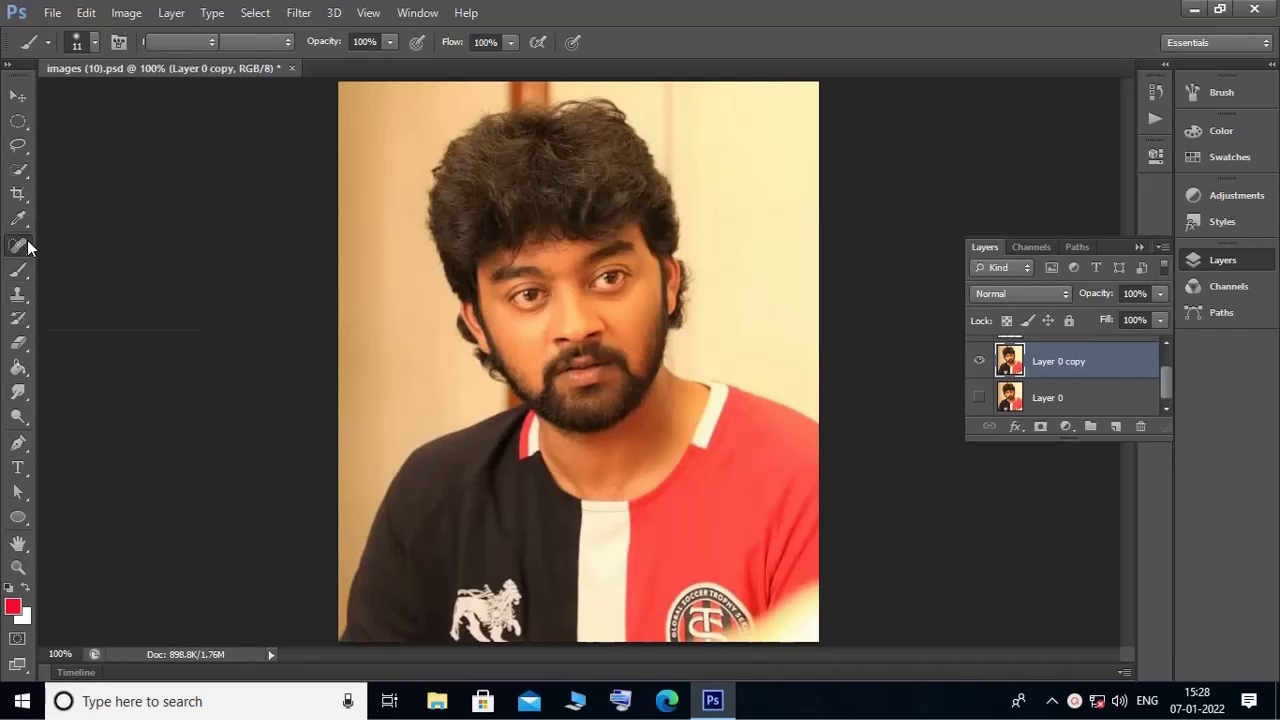
right_click(27, 240)
click(27, 240)
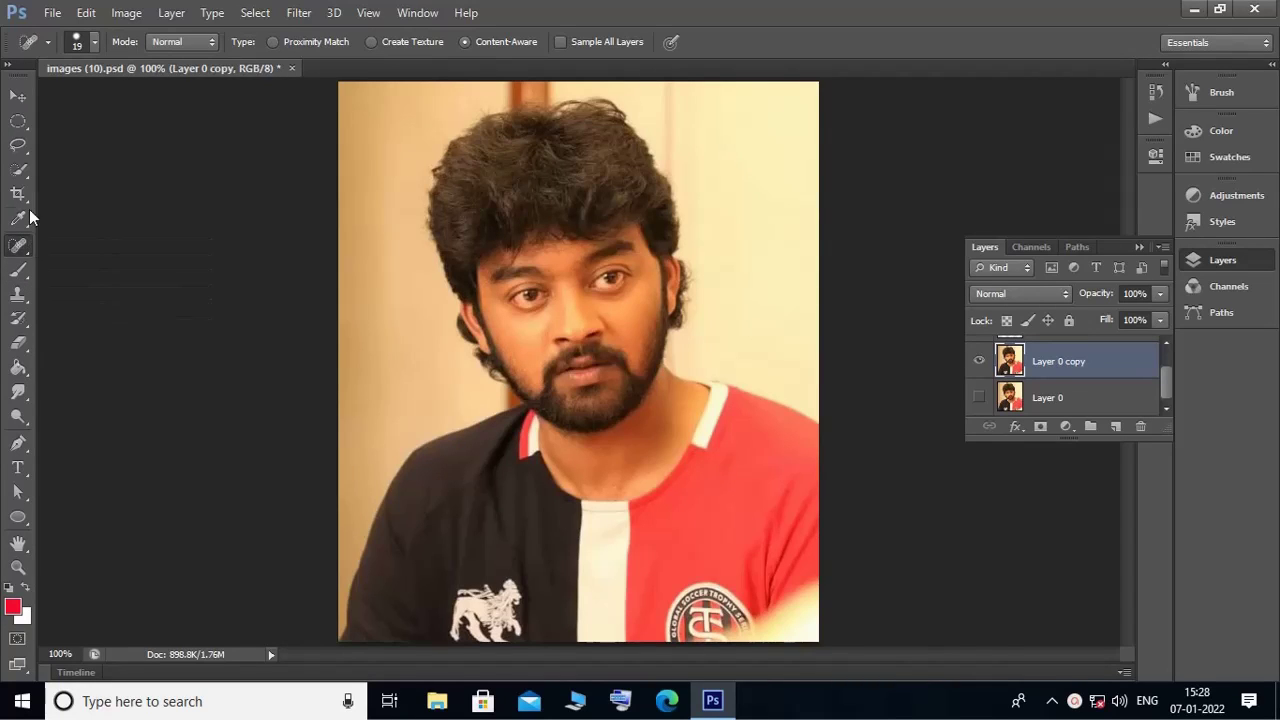
click(19, 169)
right_click(30, 175)
Step: Quick-select the man's head, beard and both sides of his shirt
click(60, 175)
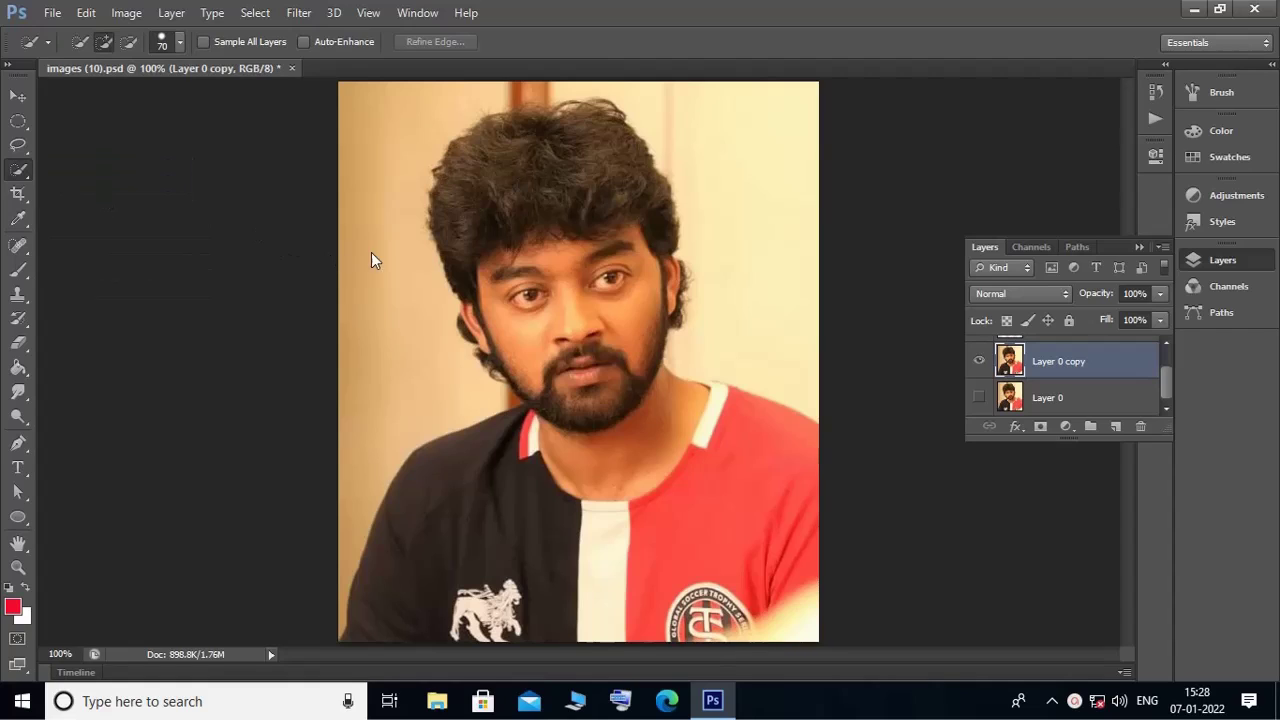
mouse_move(551, 232)
mouse_down()
mouse_move(600, 471)
mouse_move(617, 529)
mouse_move(641, 553)
mouse_move(692, 460)
mouse_up()
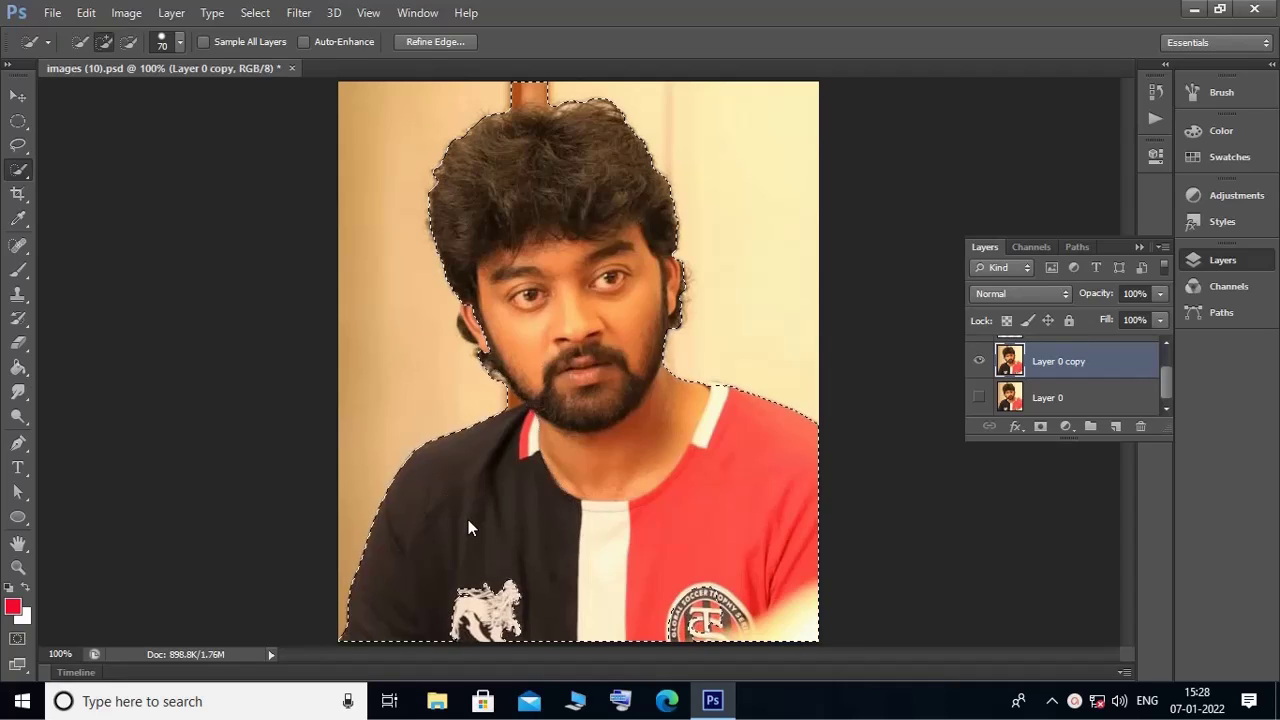
drag(468, 528, 506, 588)
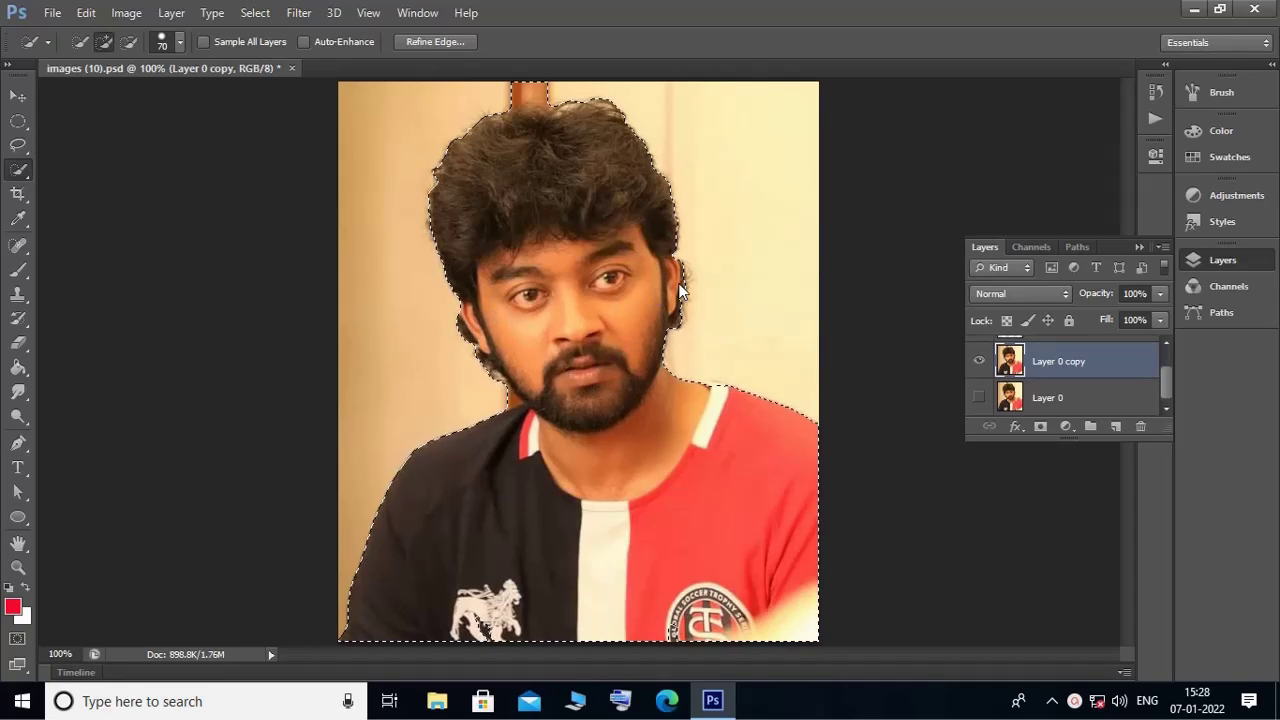
Step: Subtract the wall strip above the hair at brush size 30, then shift the selected man downward
click(129, 42)
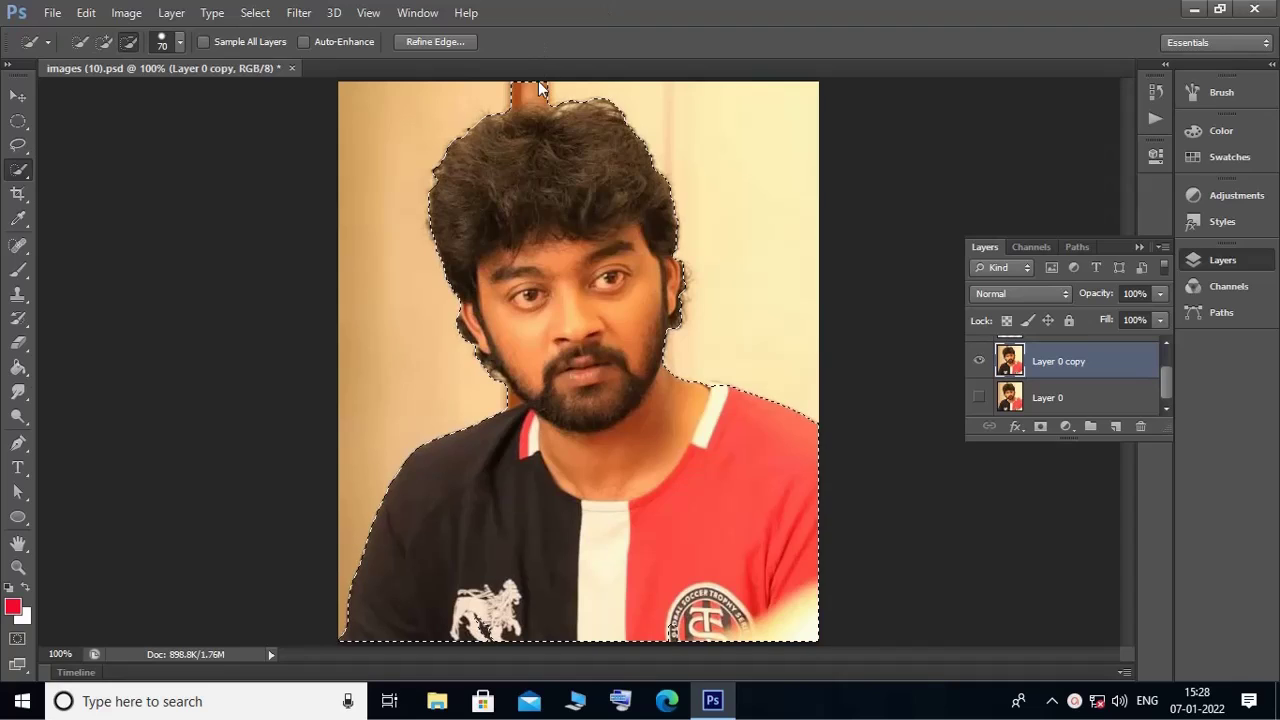
key(bracketleft)
key(bracketleft)
key(bracketleft)
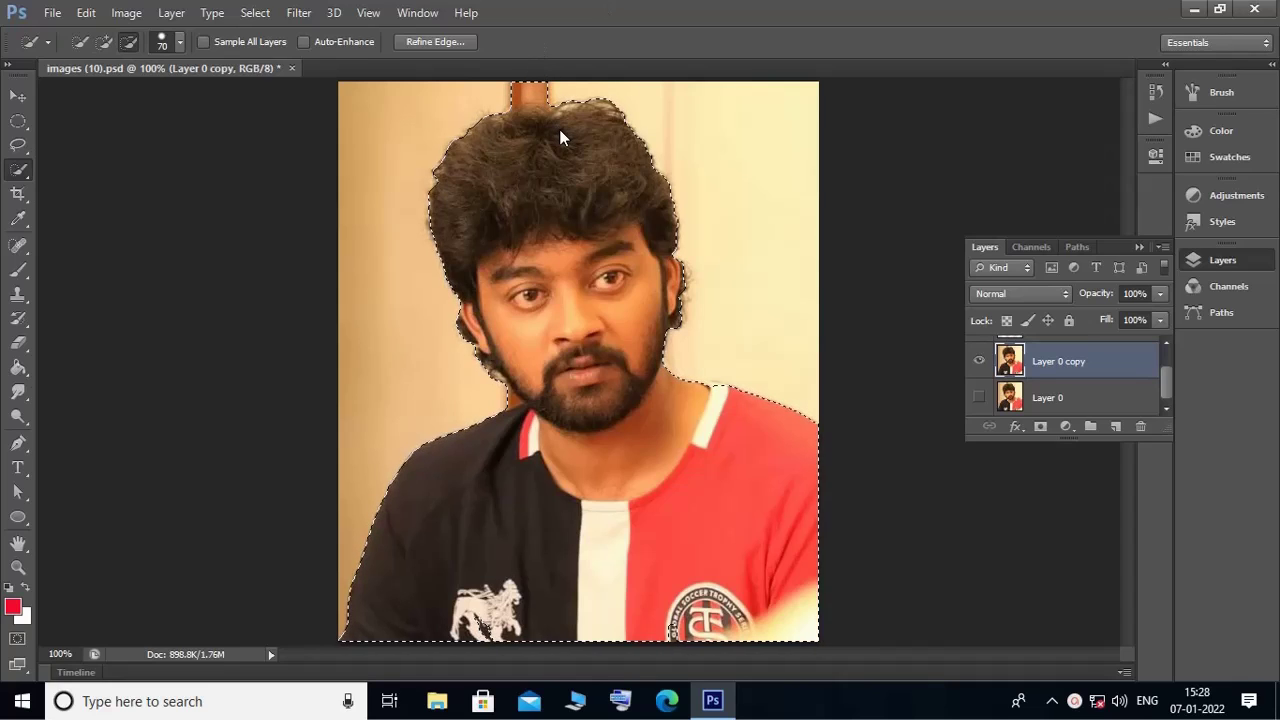
click(531, 85)
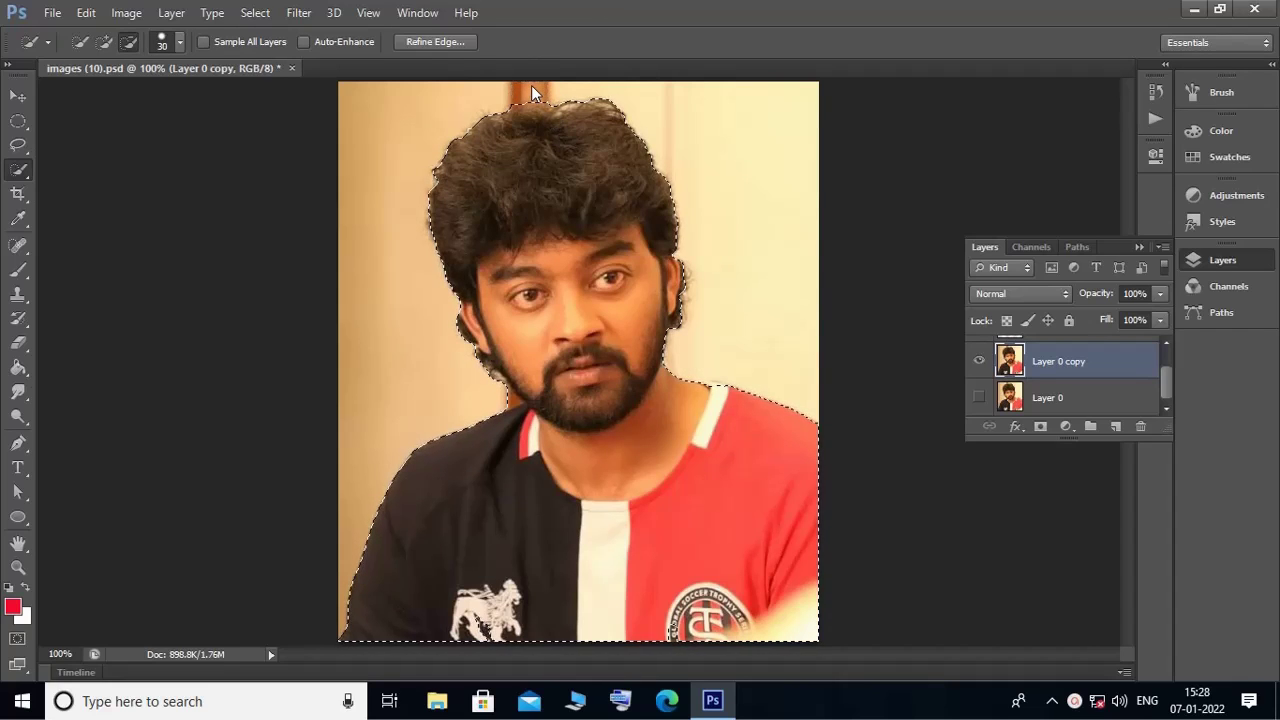
click(24, 97)
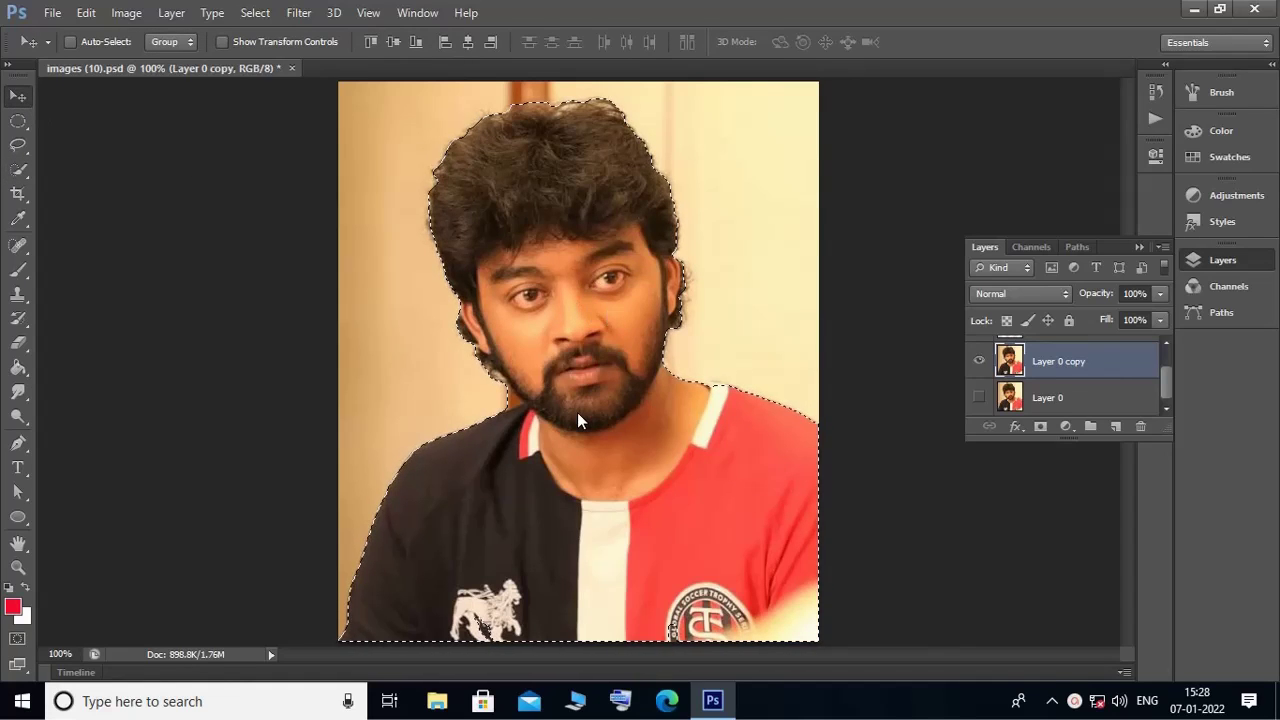
drag(577, 412, 574, 512)
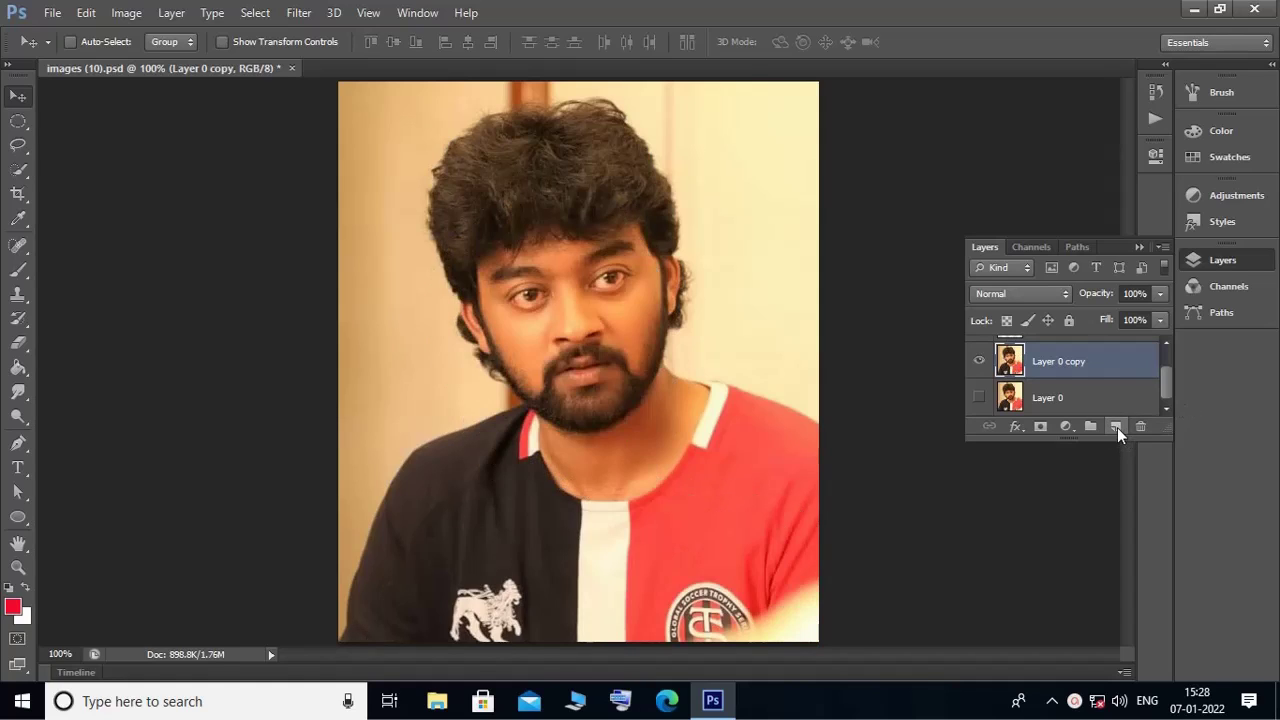
Step: Add a new layer, stamp all visible content into it, and hide the original photo layer
click(1116, 426)
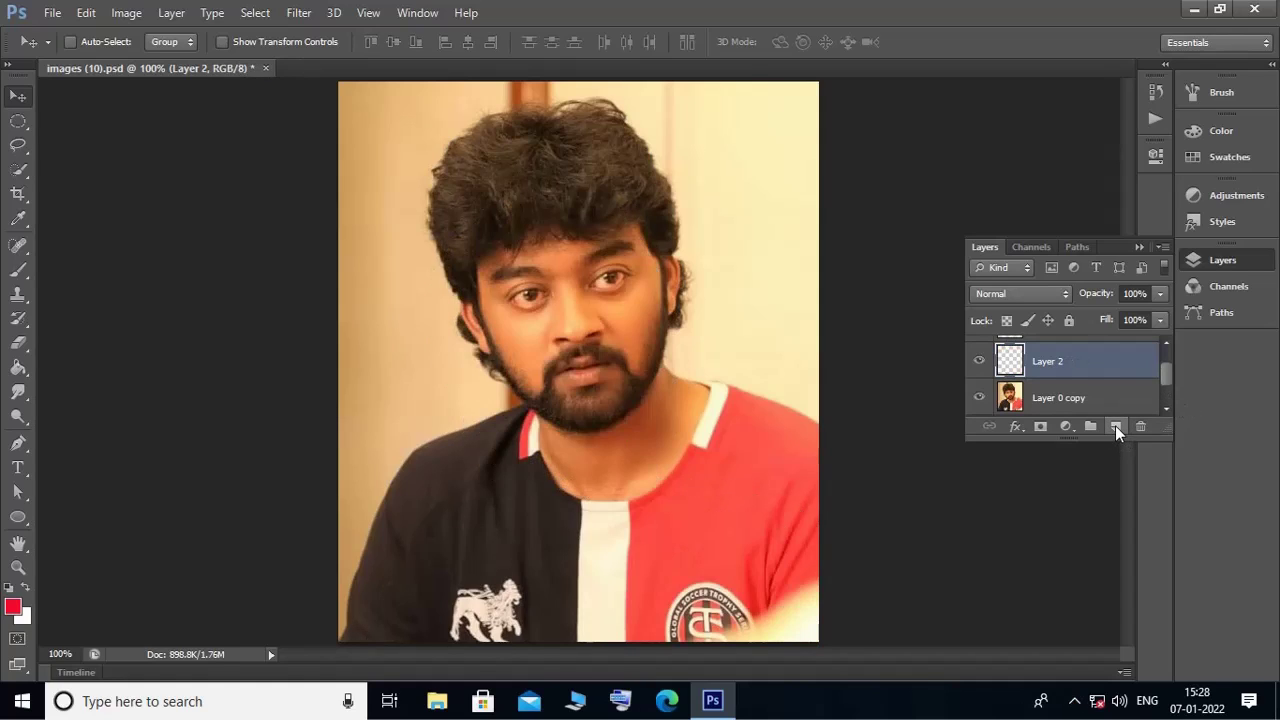
key(ctrl+alt+shift+e)
click(979, 398)
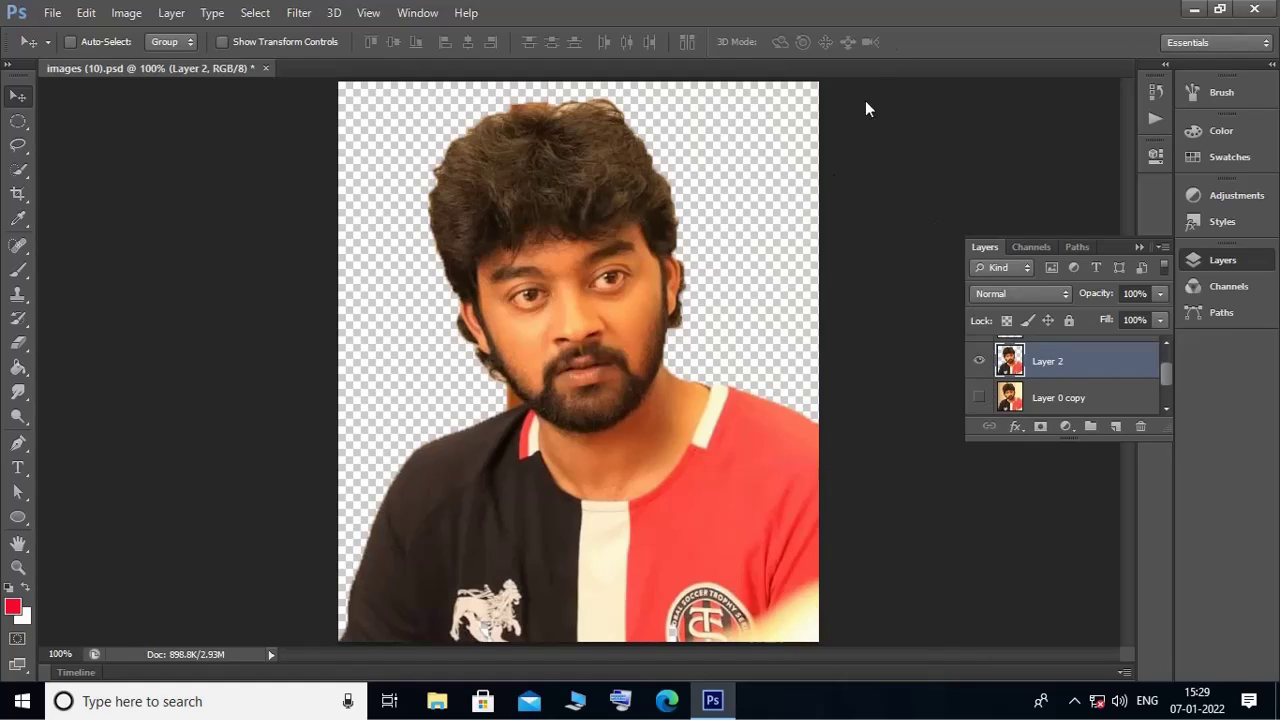
Step: Set up the Eraser with a soft round brush tip at 0% hardness
click(18, 343)
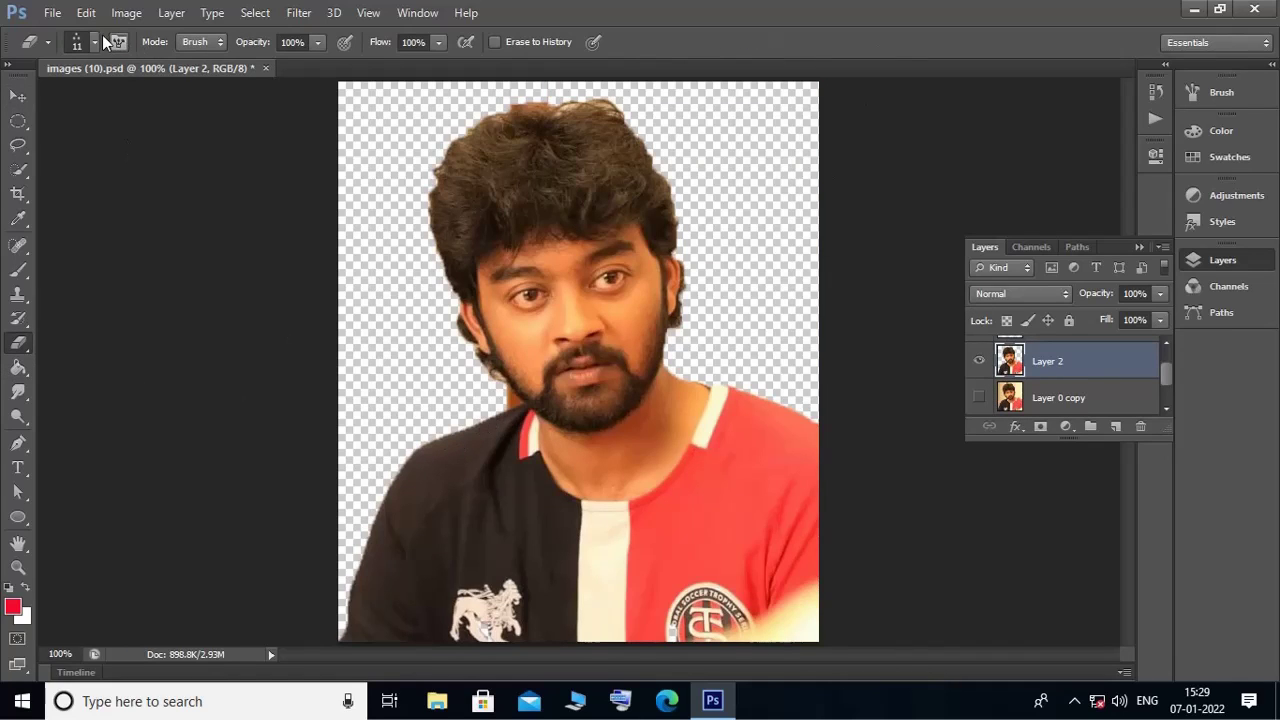
click(93, 42)
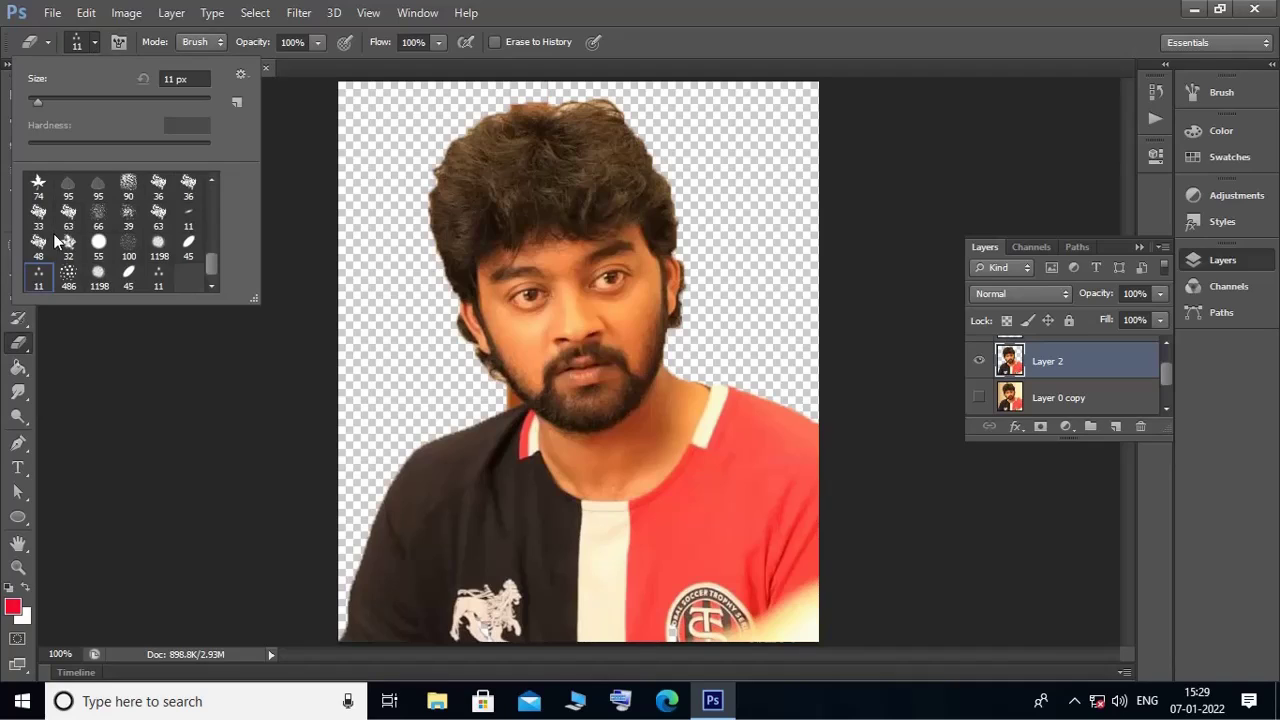
scroll(55, 230, down, 3)
scroll(55, 230, up, 3)
click(36, 196)
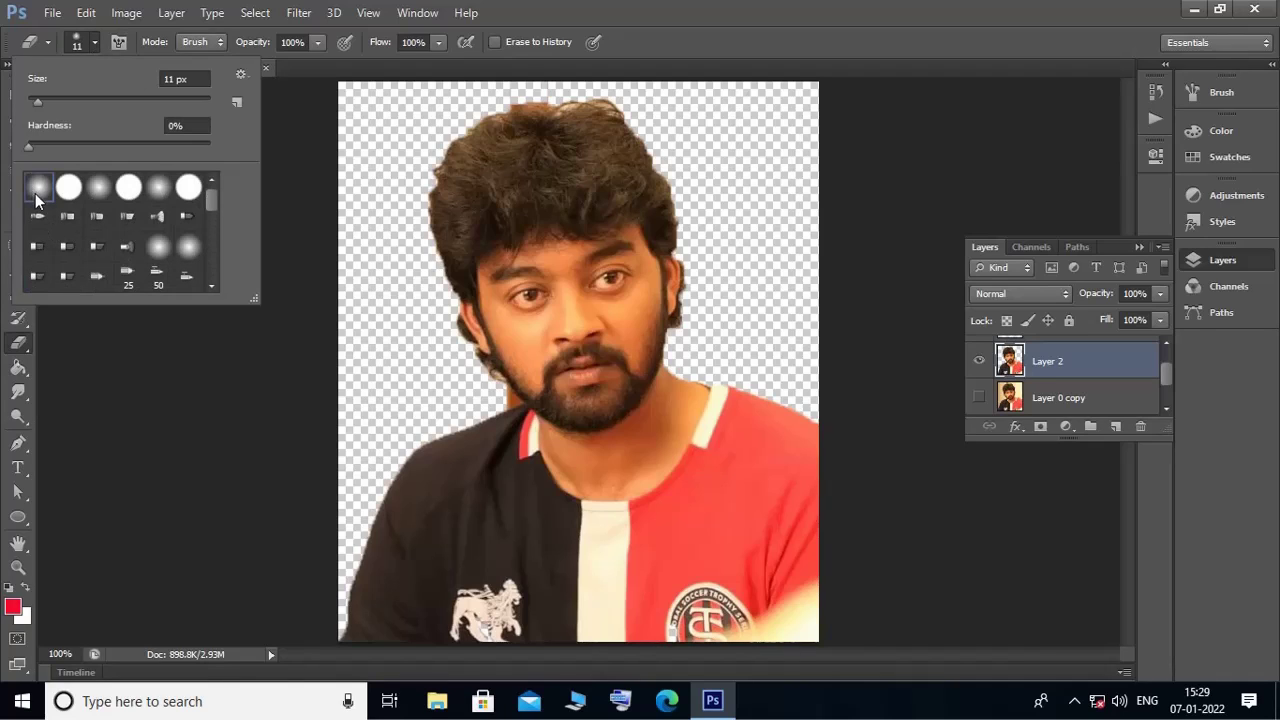
click(176, 416)
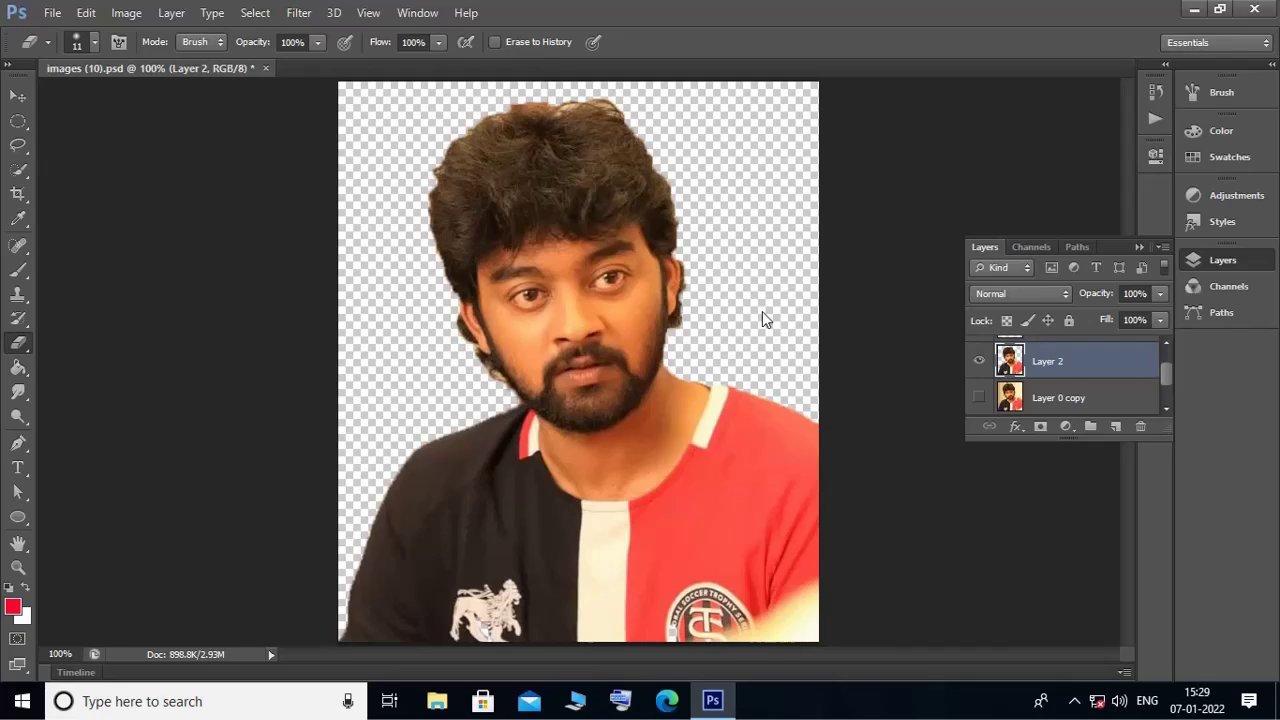
scroll(1109, 361, down, 1)
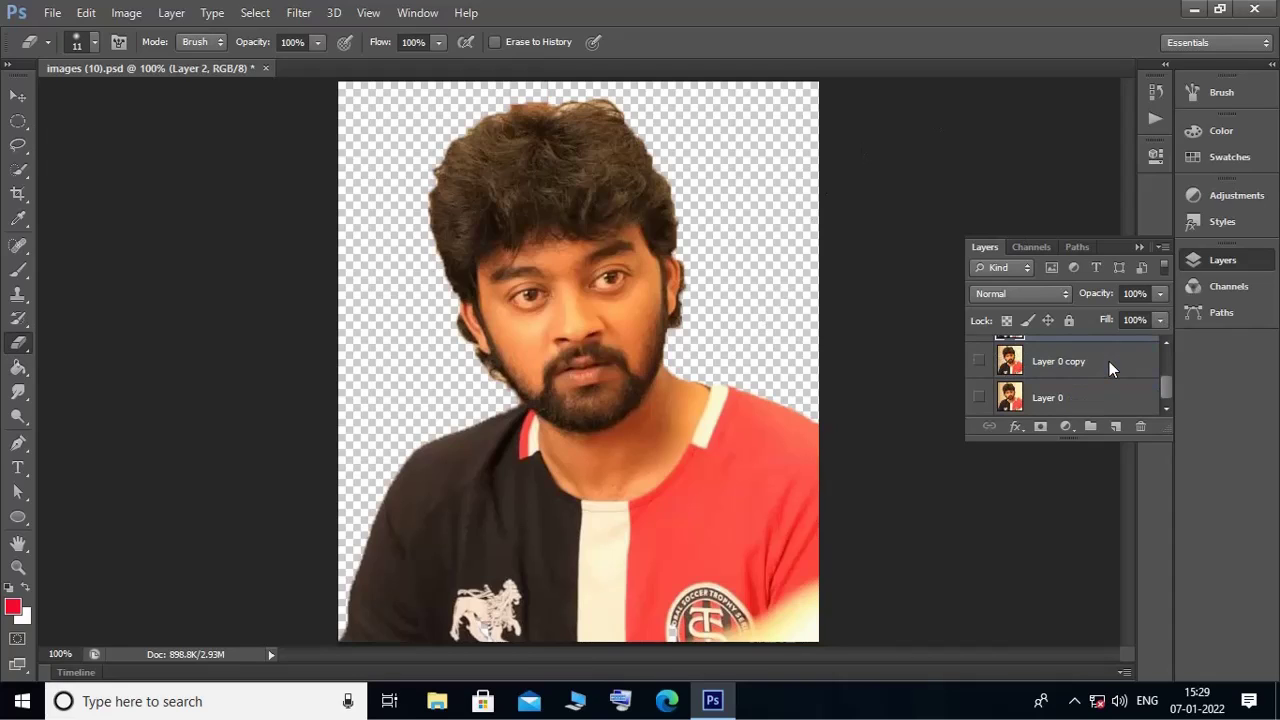
scroll(1109, 361, up, 1)
scroll(1109, 361, up, 1)
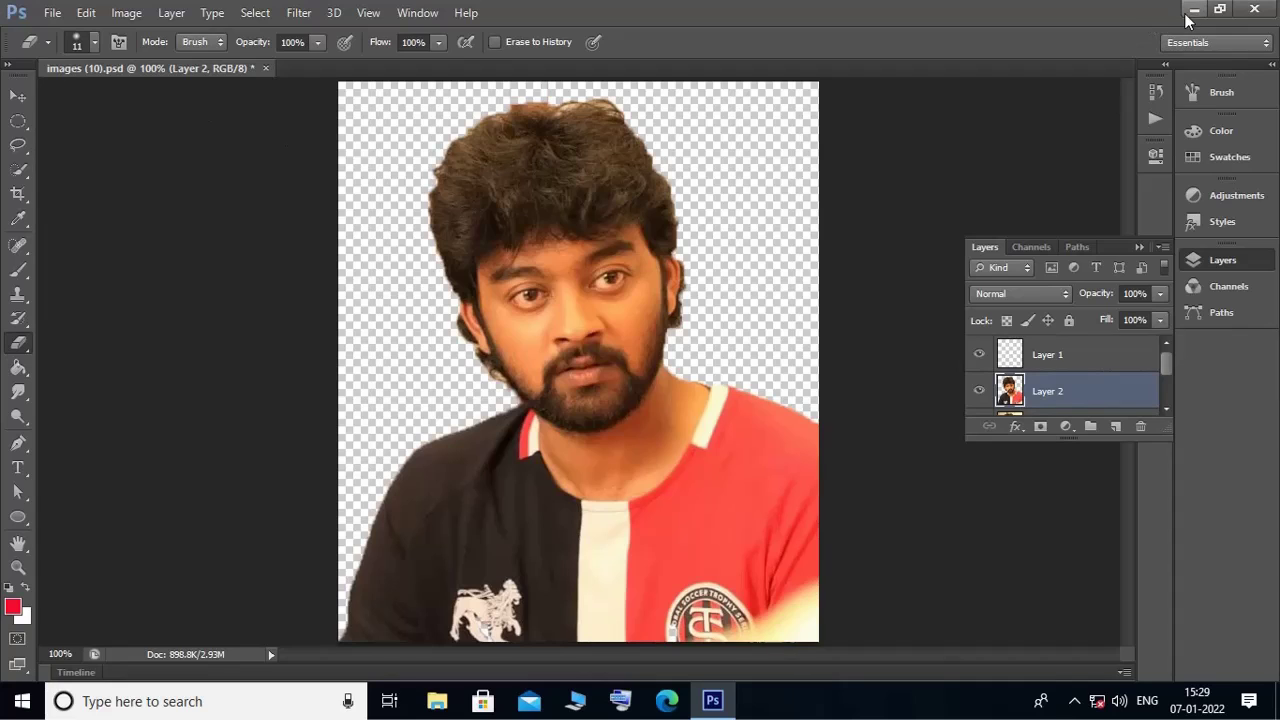
Step: Create a new blank document using the Default Photoshop Size preset
click(52, 13)
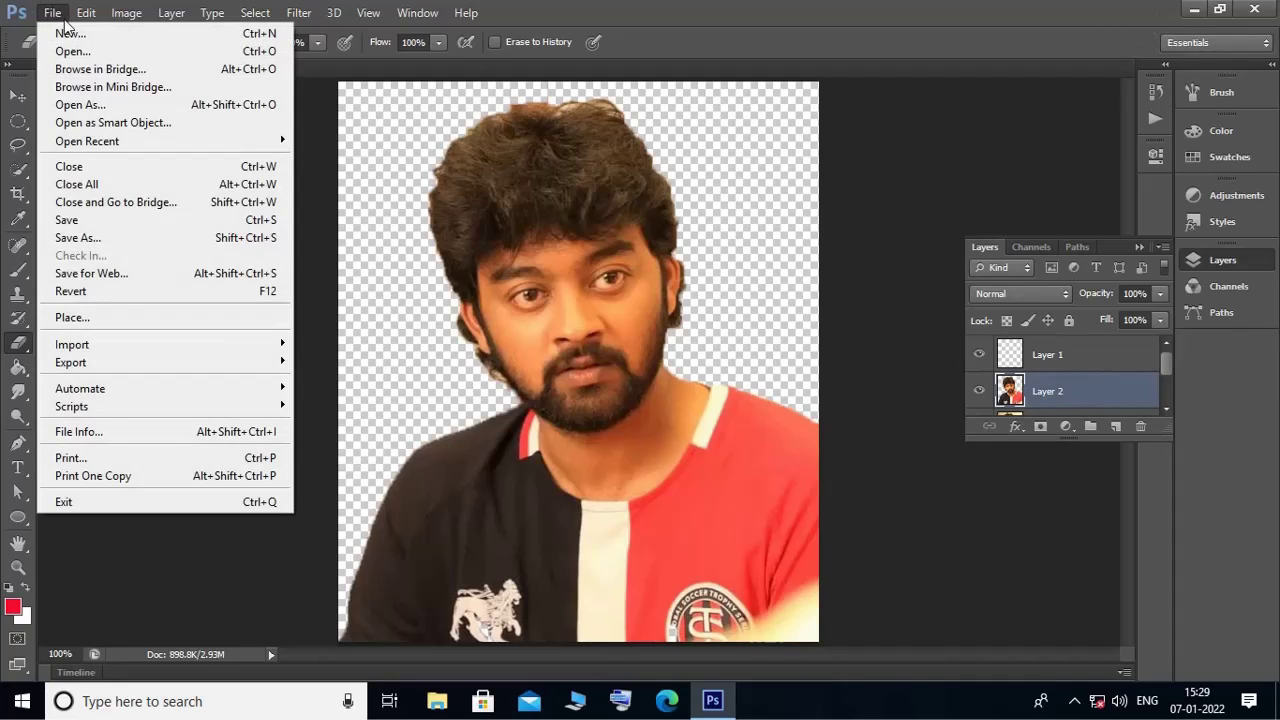
click(70, 33)
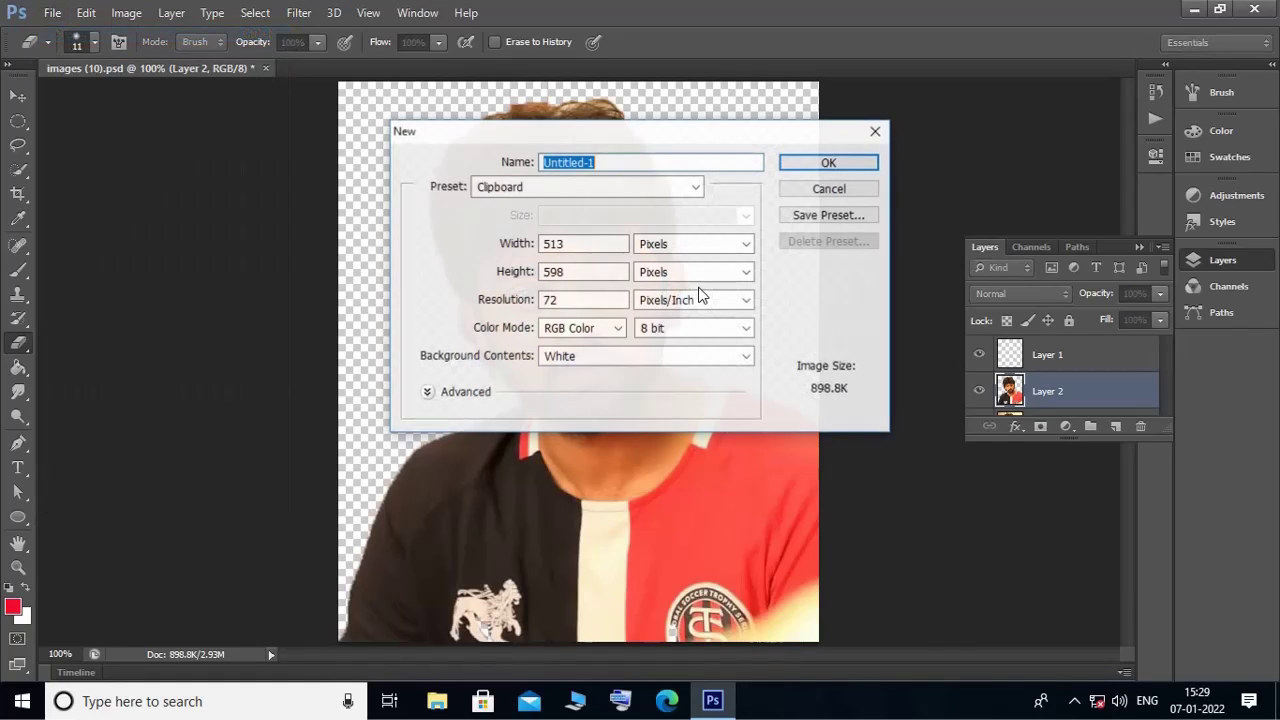
click(523, 190)
click(540, 222)
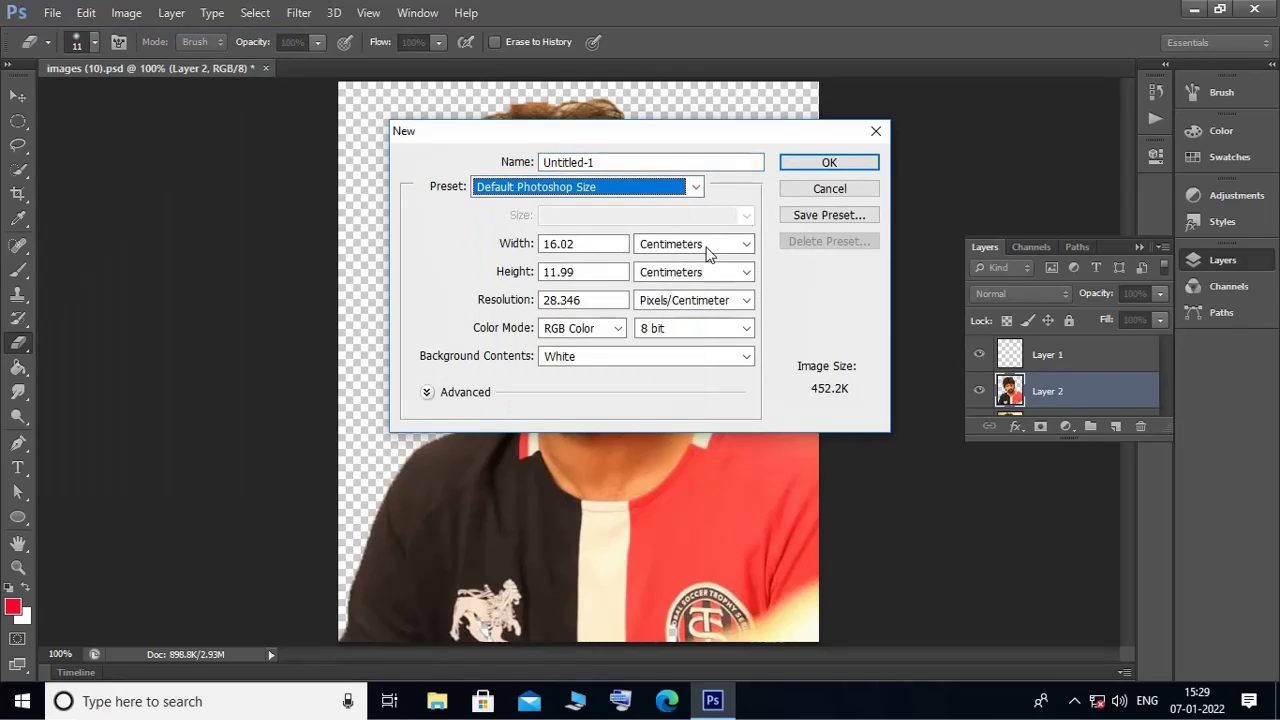
click(801, 166)
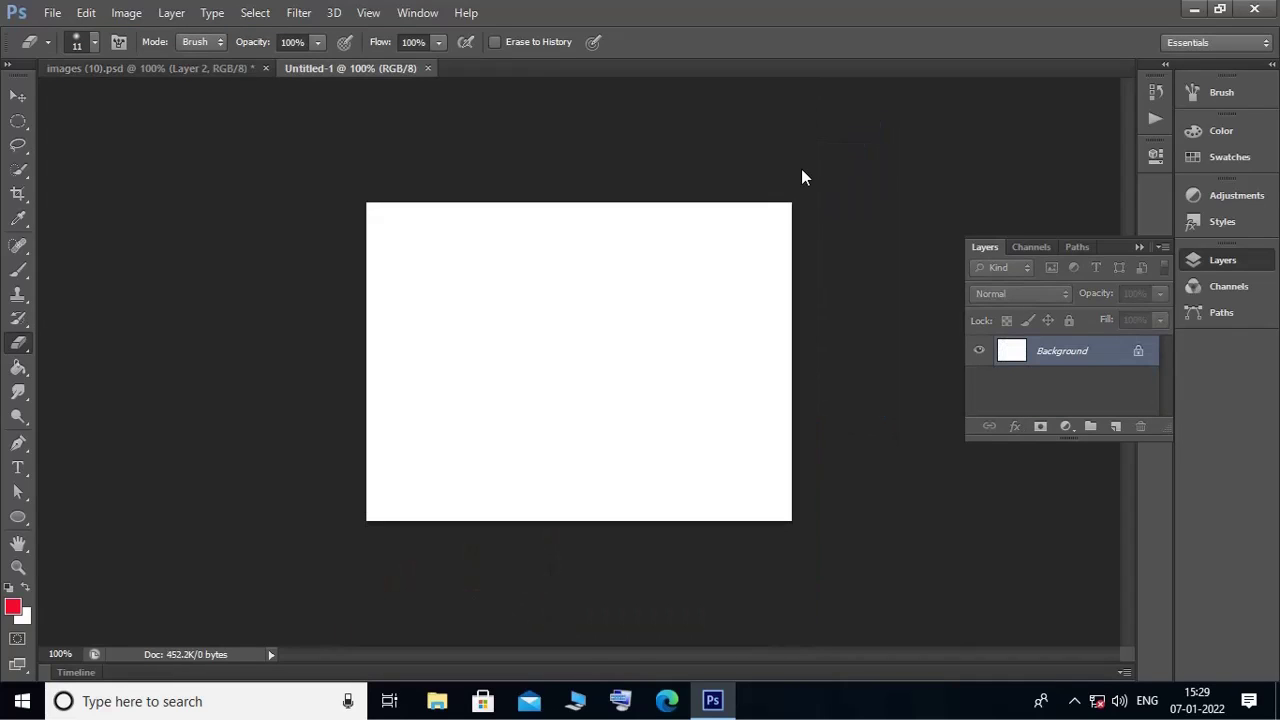
Step: Zoom in, then return to images (10).psd with the Move tool active
key(ctrl+plus)
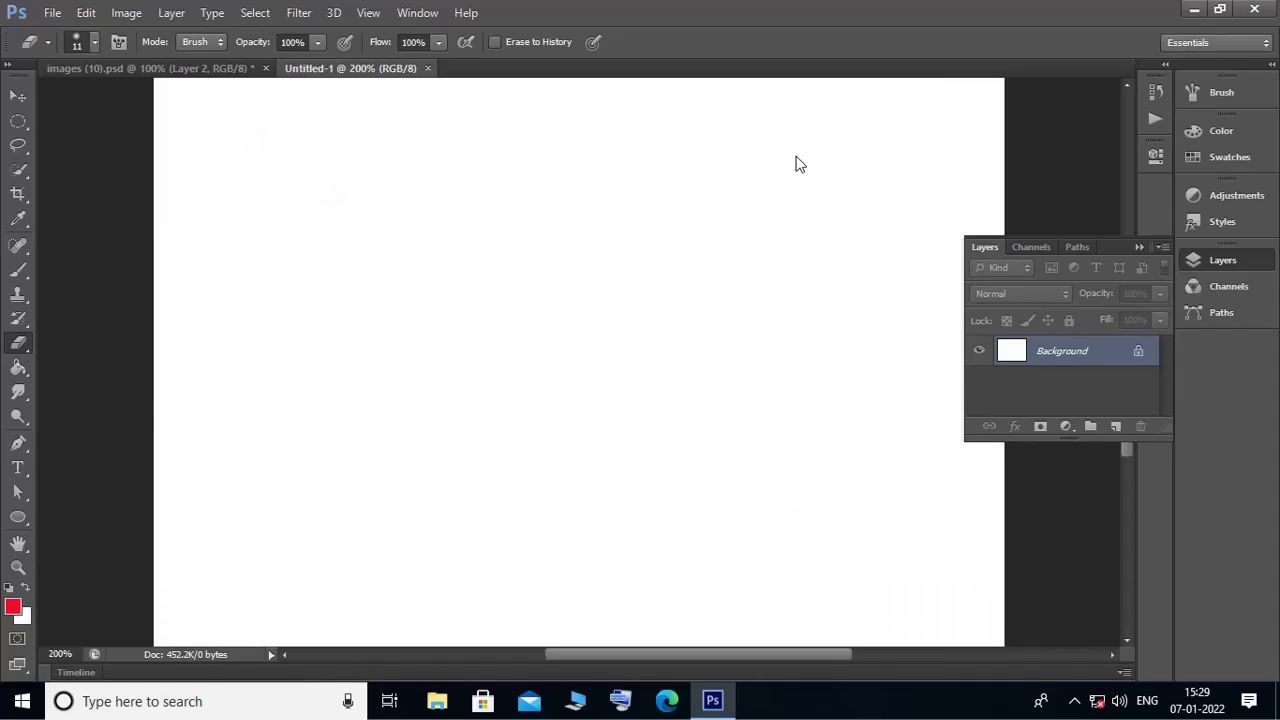
click(140, 68)
click(16, 96)
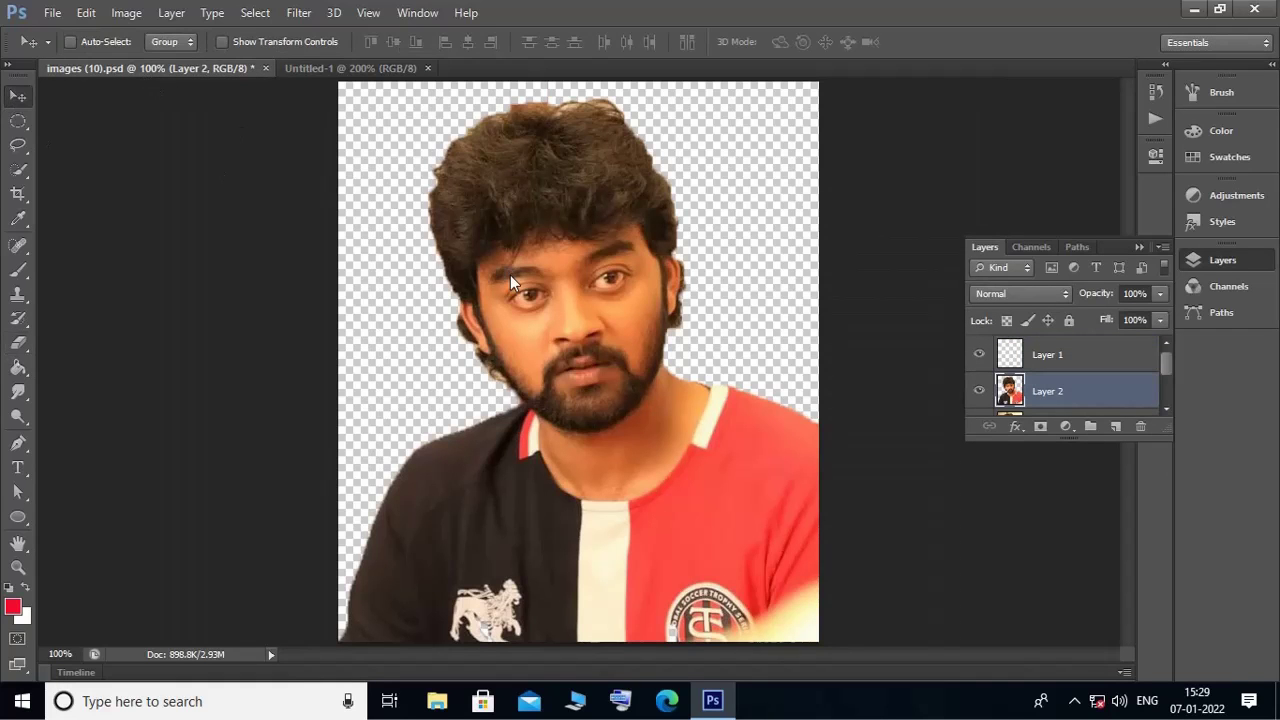
Step: Drag the cut-out portrait into the new document and position the face on the canvas
drag(352, 134, 350, 68)
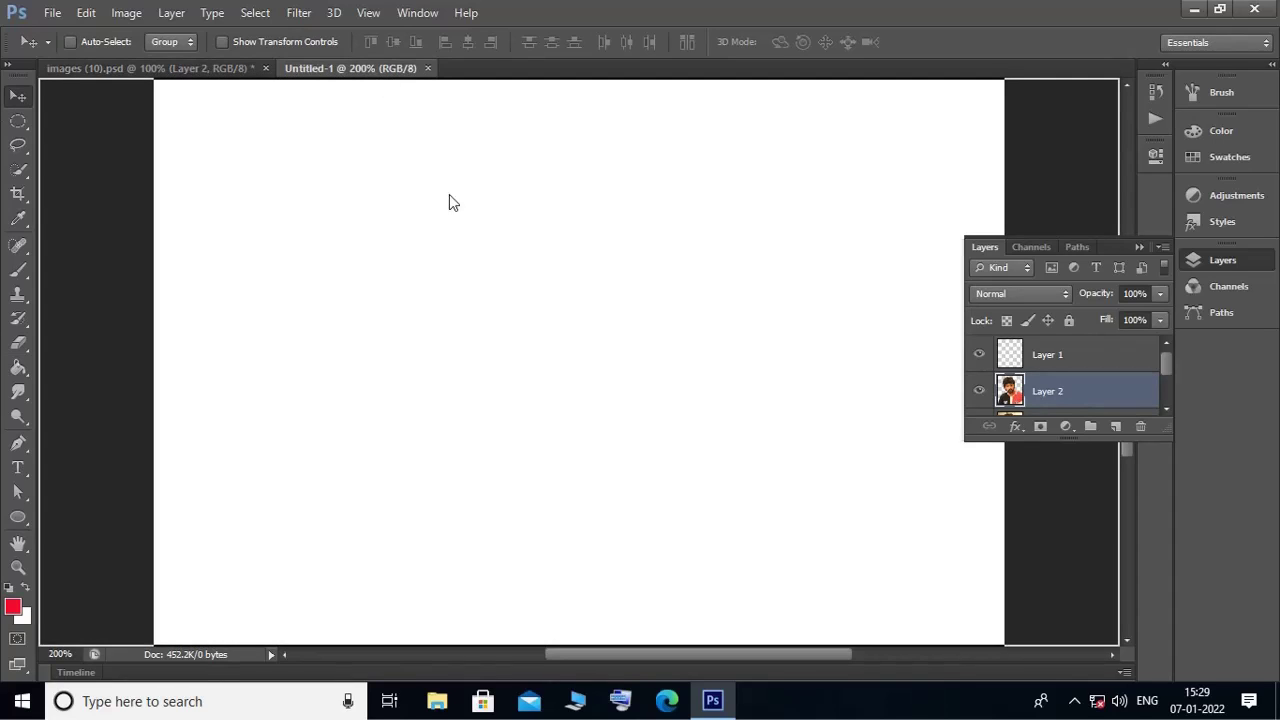
drag(380, 88, 506, 296)
drag(925, 492, 548, 214)
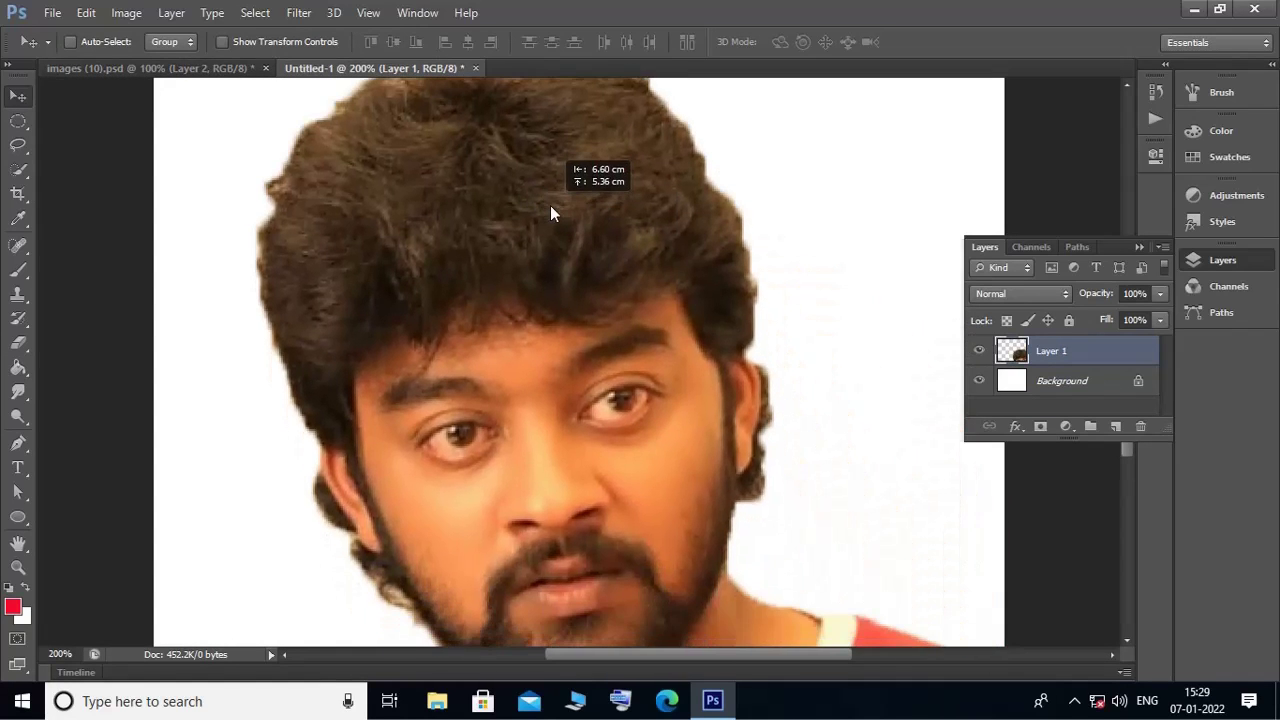
Step: Free Transform the portrait down to about 45% around a lower-left pivot
key(ctrl+t)
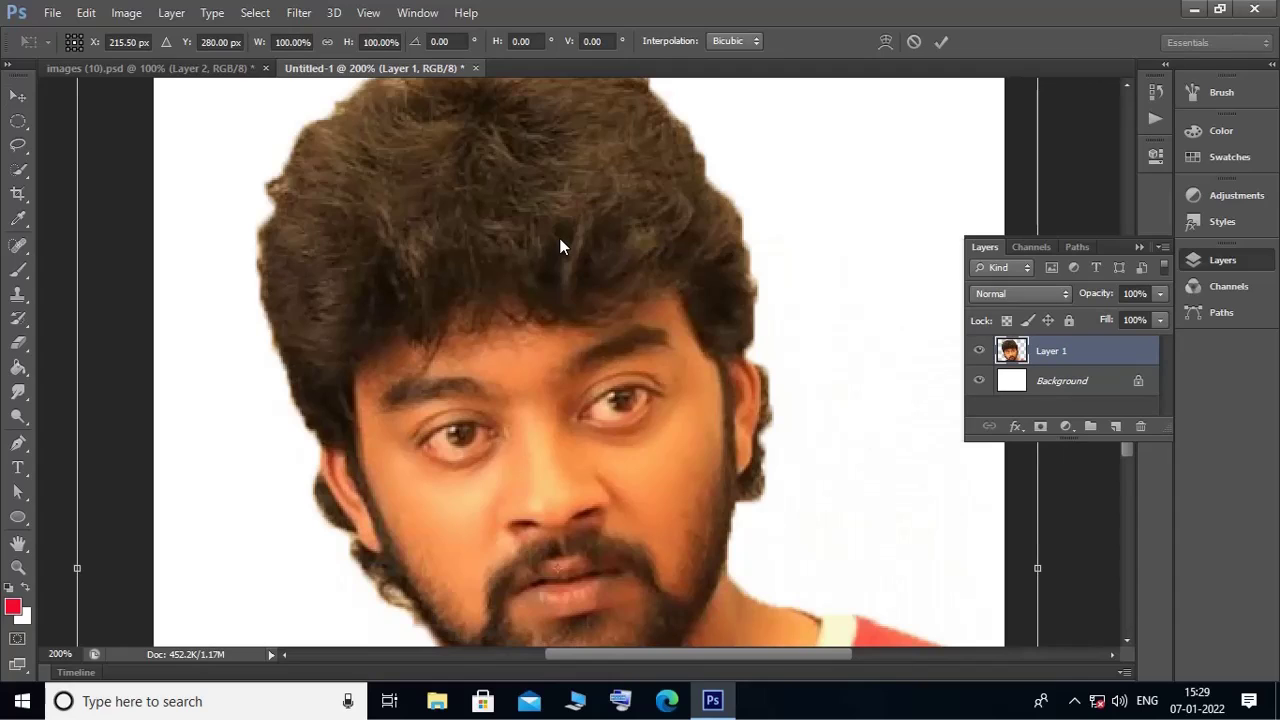
key(ctrl+minus)
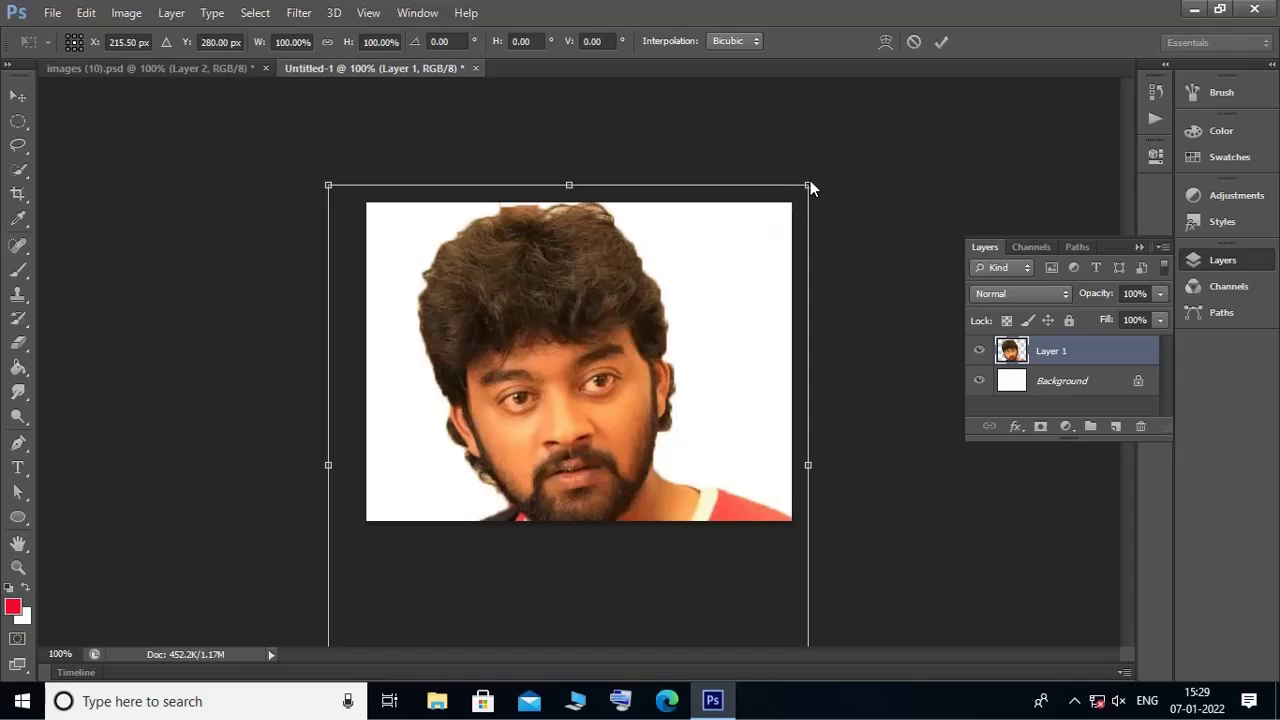
drag(810, 187, 803, 191)
drag(561, 481, 643, 390)
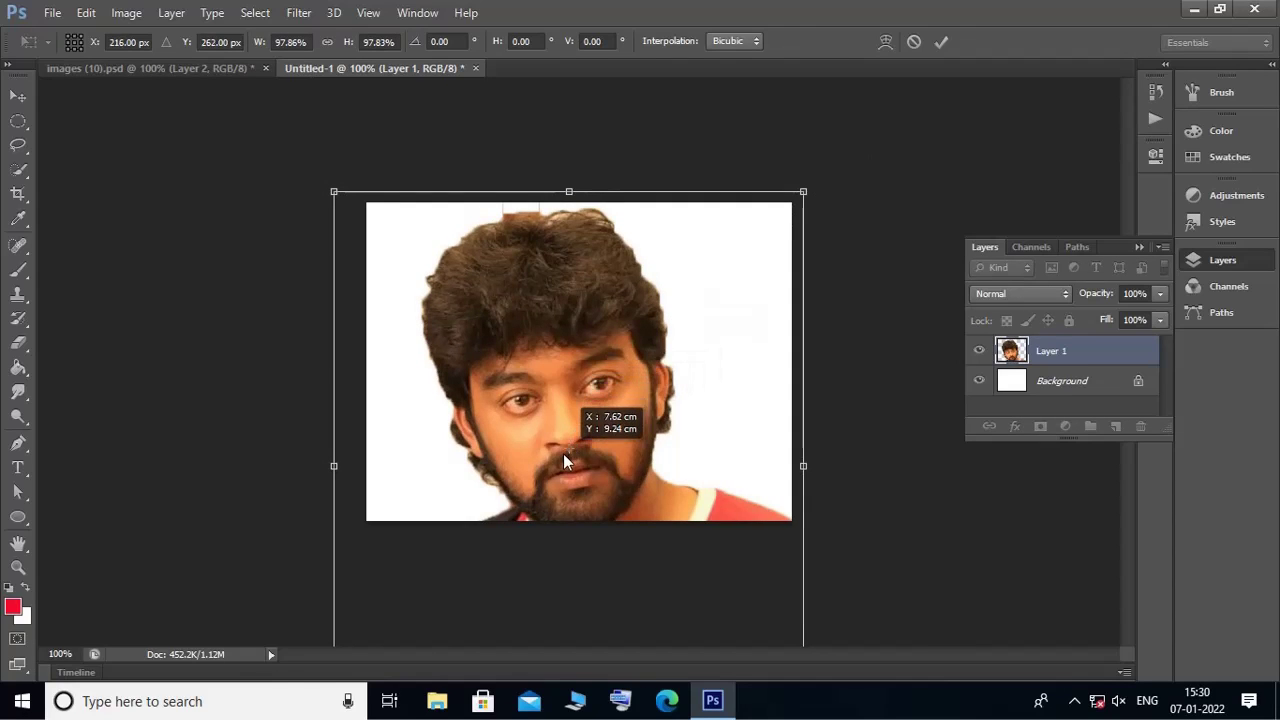
drag(643, 390, 552, 492)
mouse_move(803, 192)
mouse_down()
mouse_move(608, 450)
mouse_move(620, 354)
mouse_up()
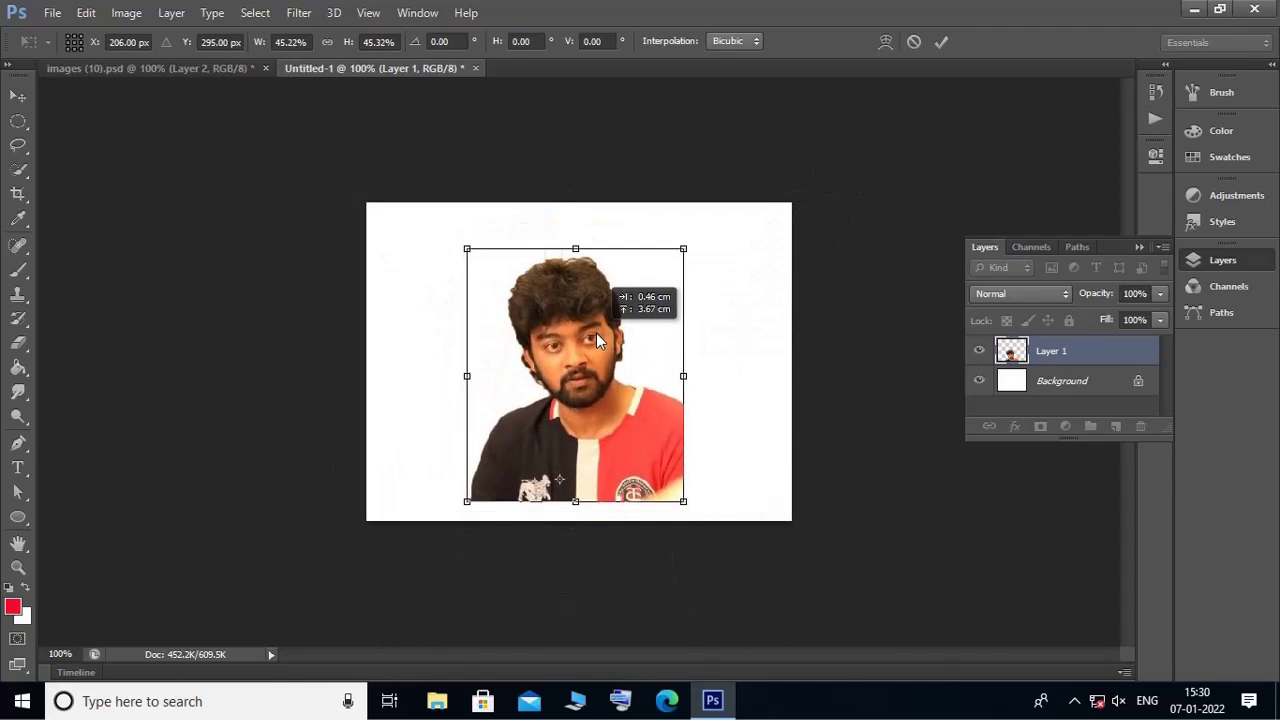
Step: Rescale the portrait to about 55% from a chin pivot so it reaches the canvas bottom, and commit
mouse_move(680, 512)
mouse_down()
mouse_move(692, 522)
mouse_move(576, 392)
mouse_up()
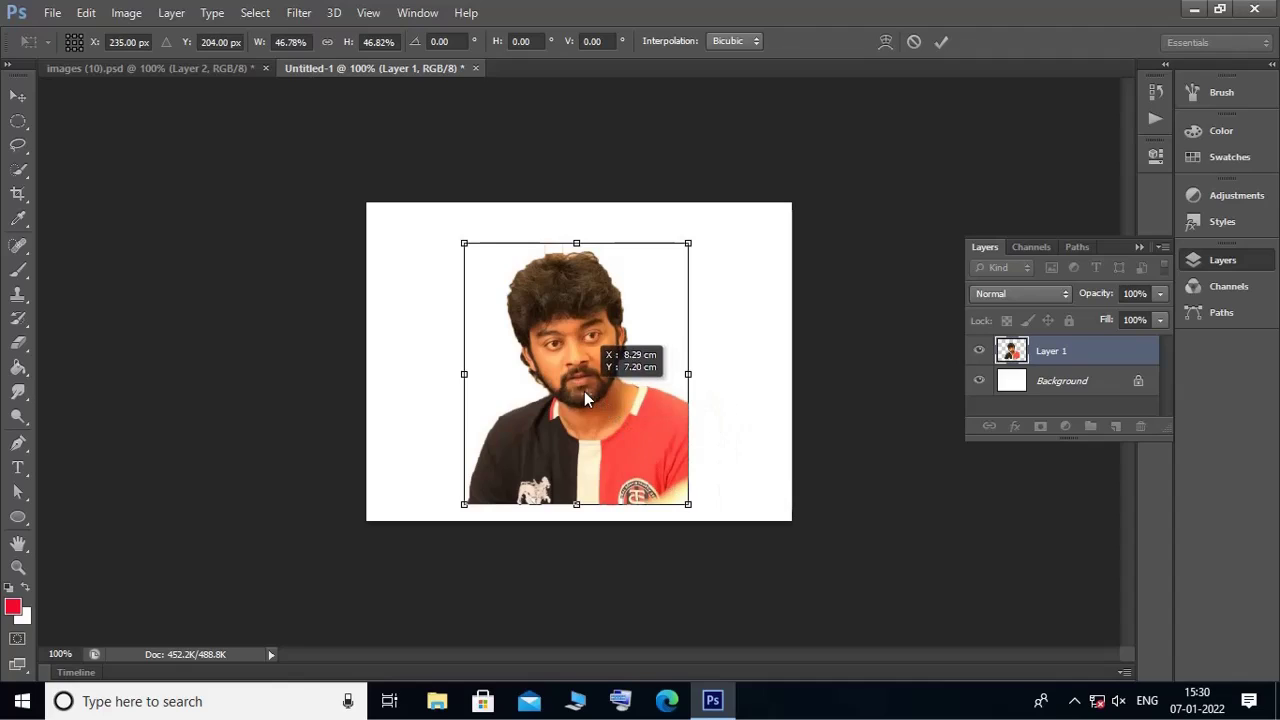
alt+click(703, 519)
drag(704, 522, 580, 386)
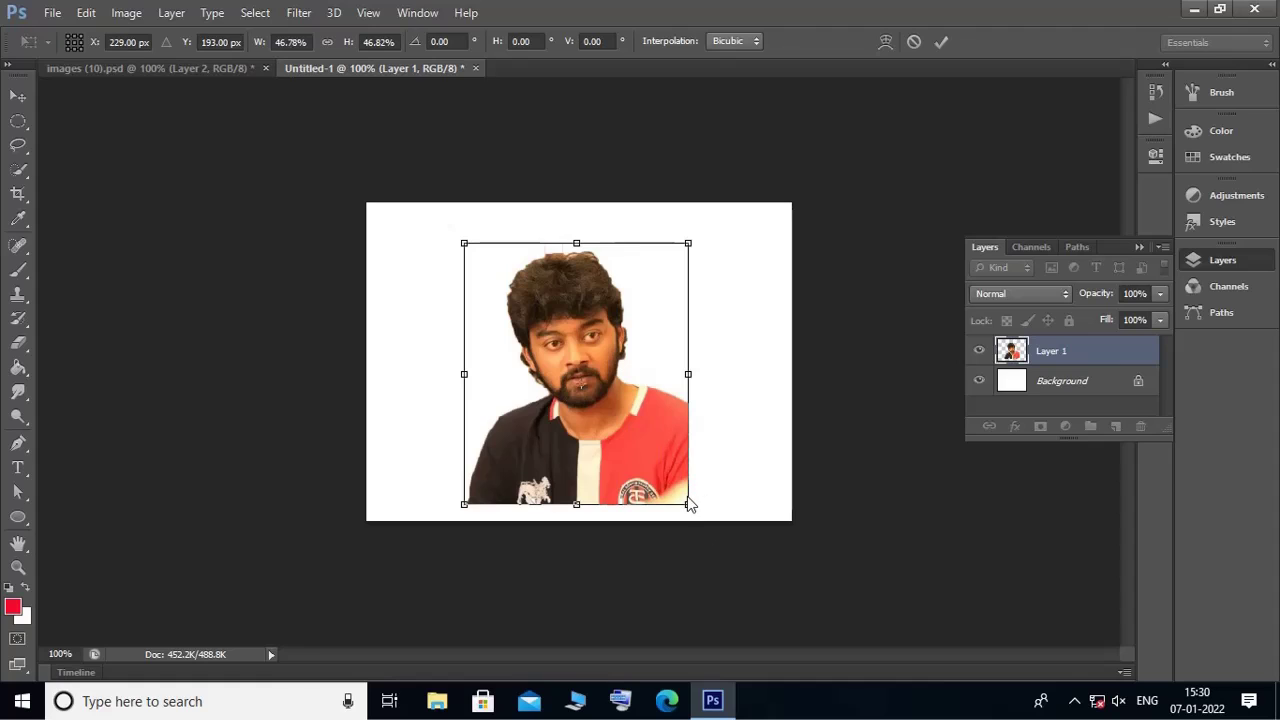
drag(688, 505, 707, 524)
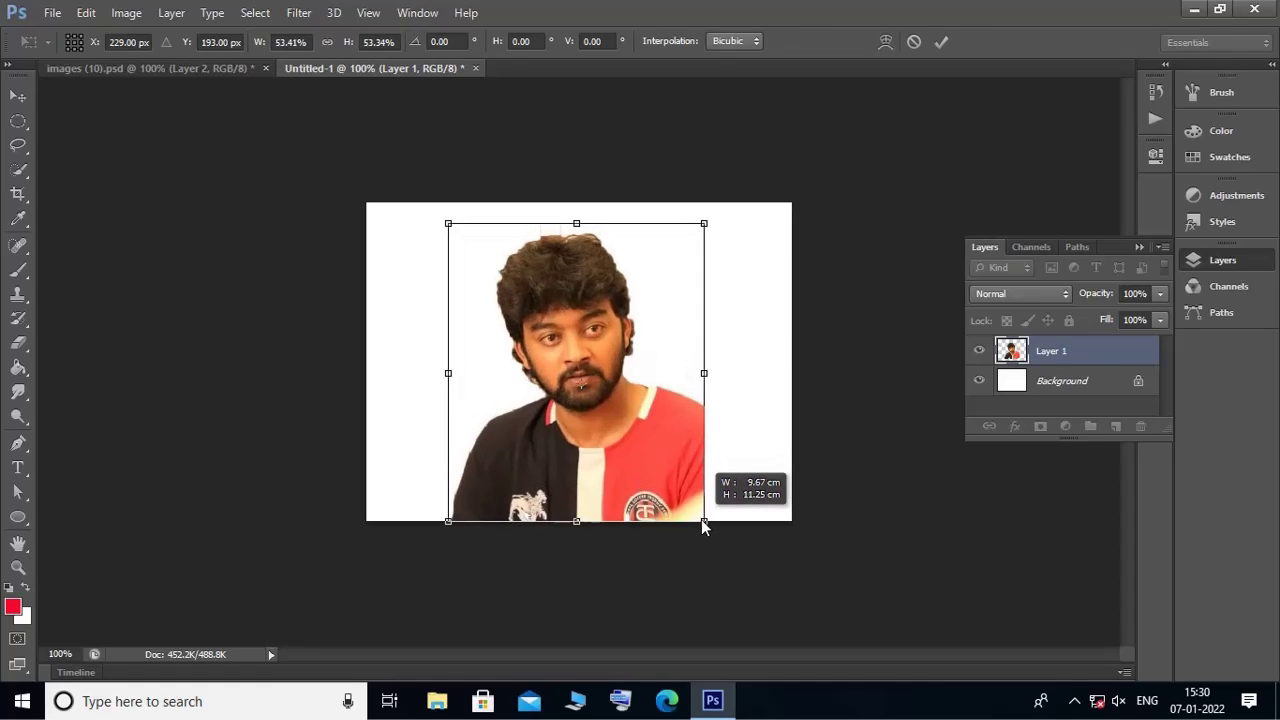
key(ctrl+plus)
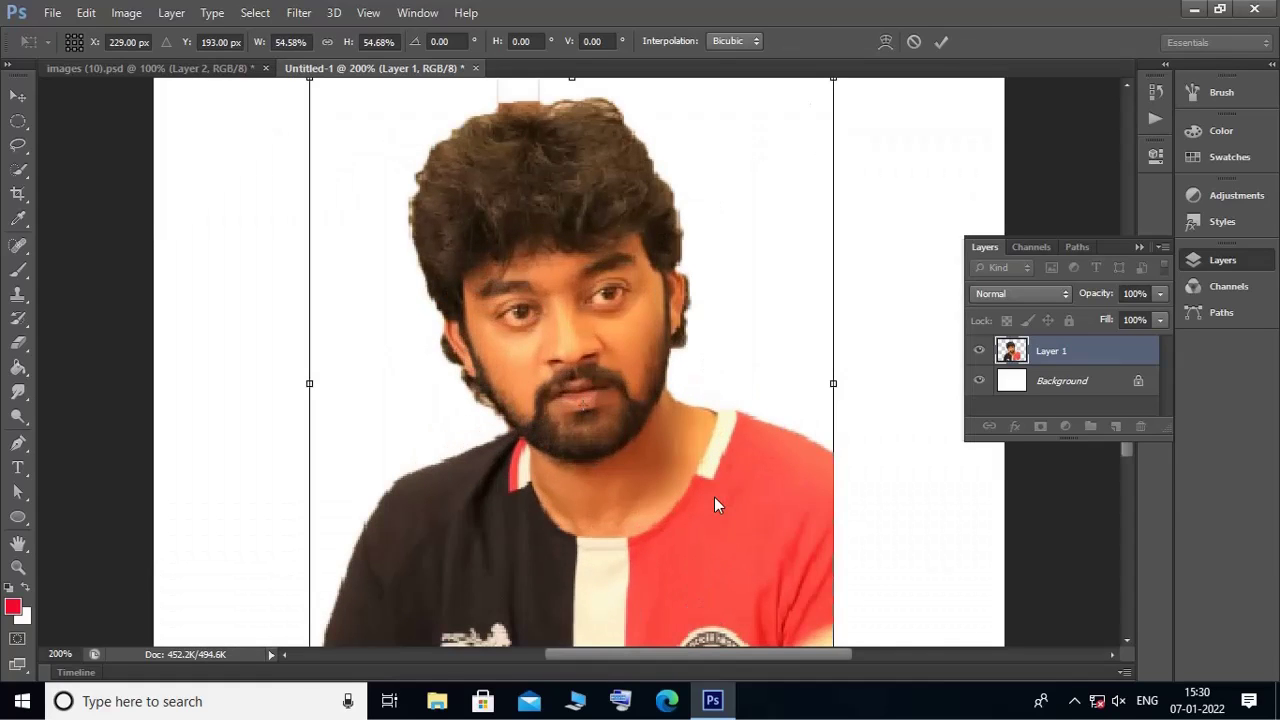
key(Return)
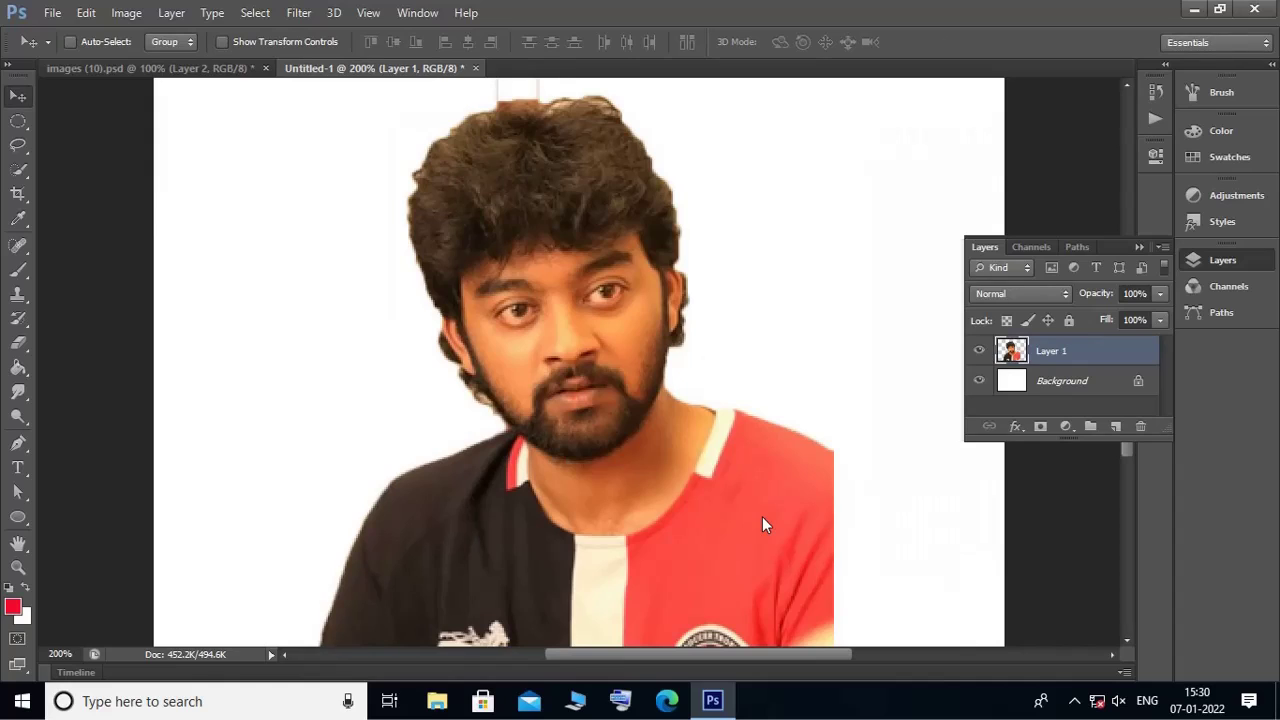
key(ctrl+minus)
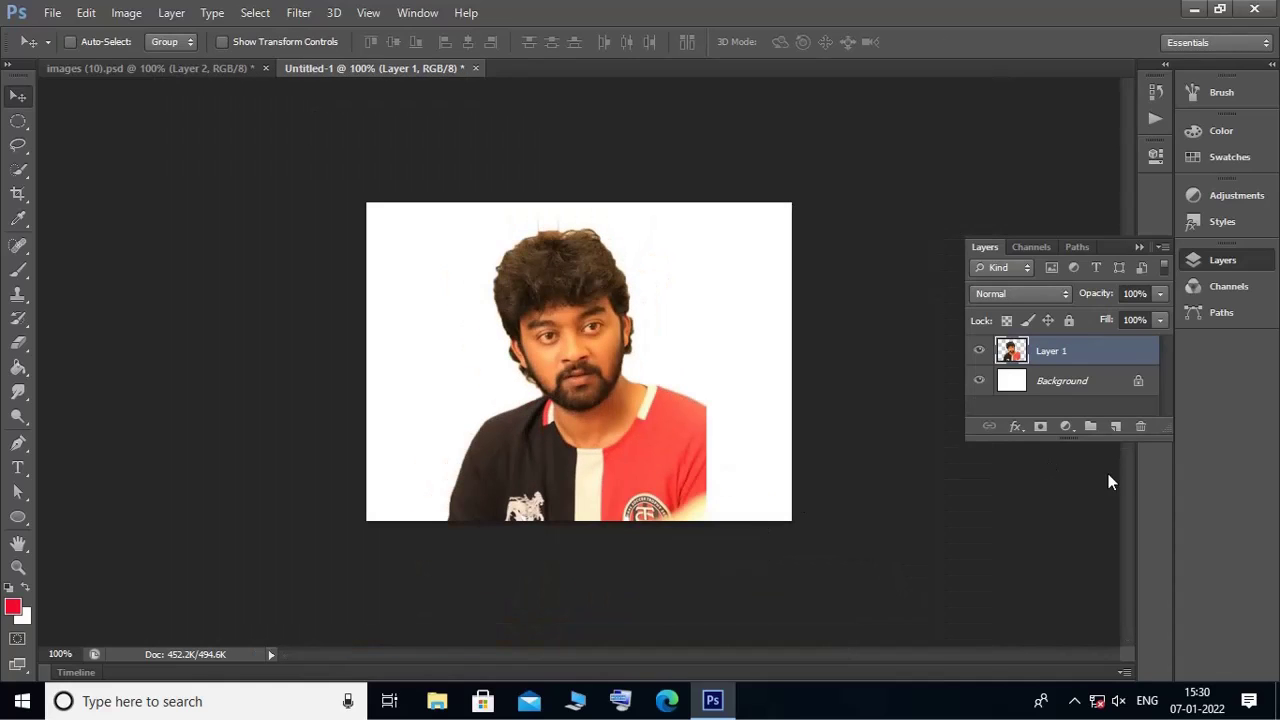
Step: Save the document as rju.psd in Photoshop format, accepting the compatibility option
key(ctrl+s)
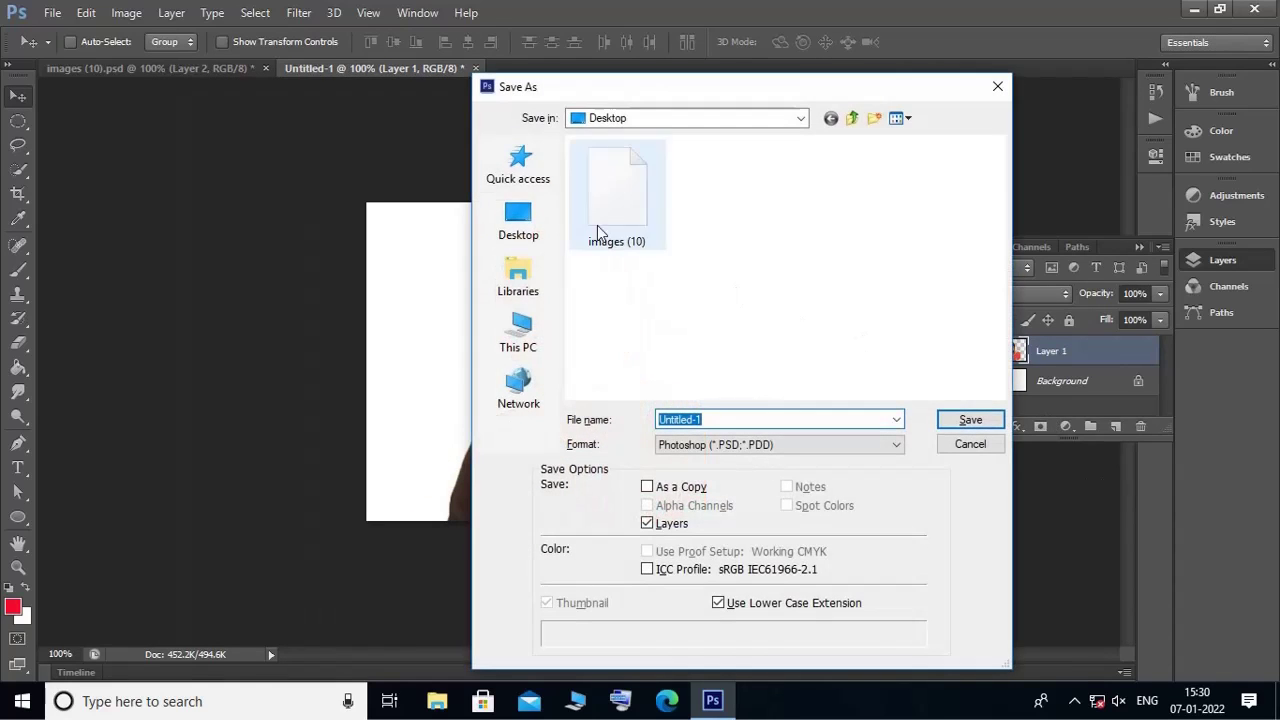
text(rju)
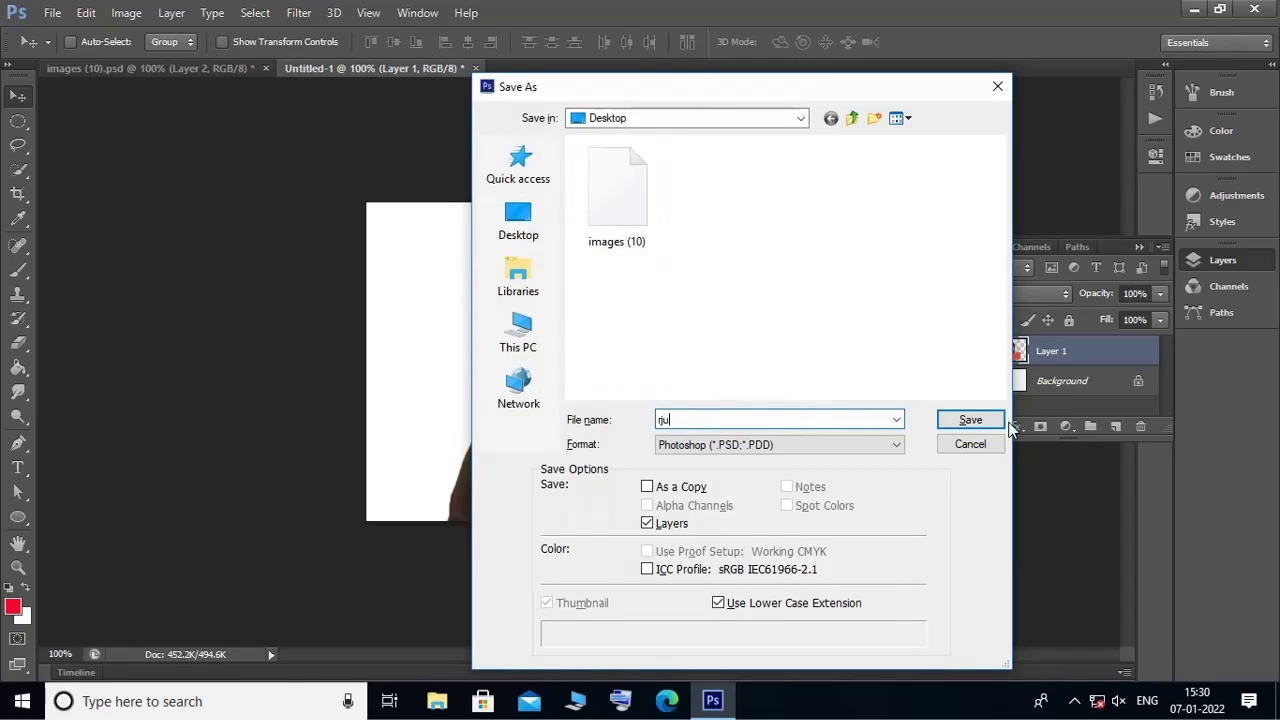
click(965, 420)
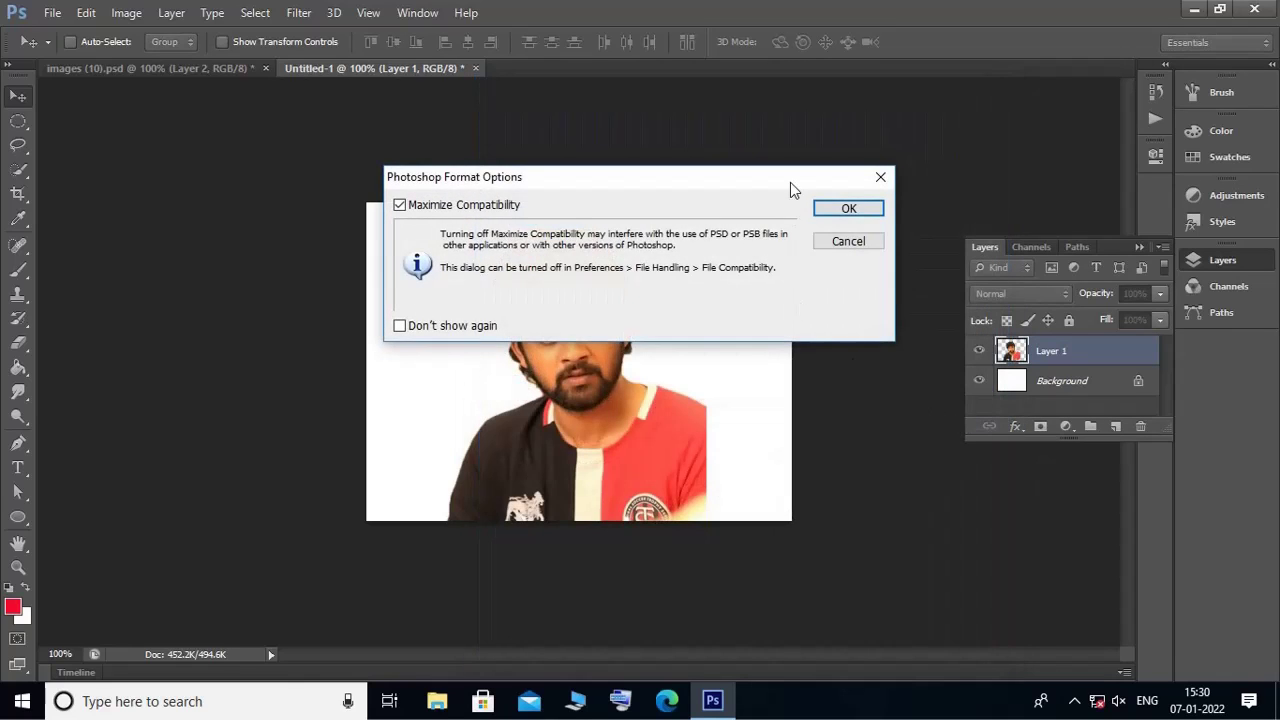
click(864, 211)
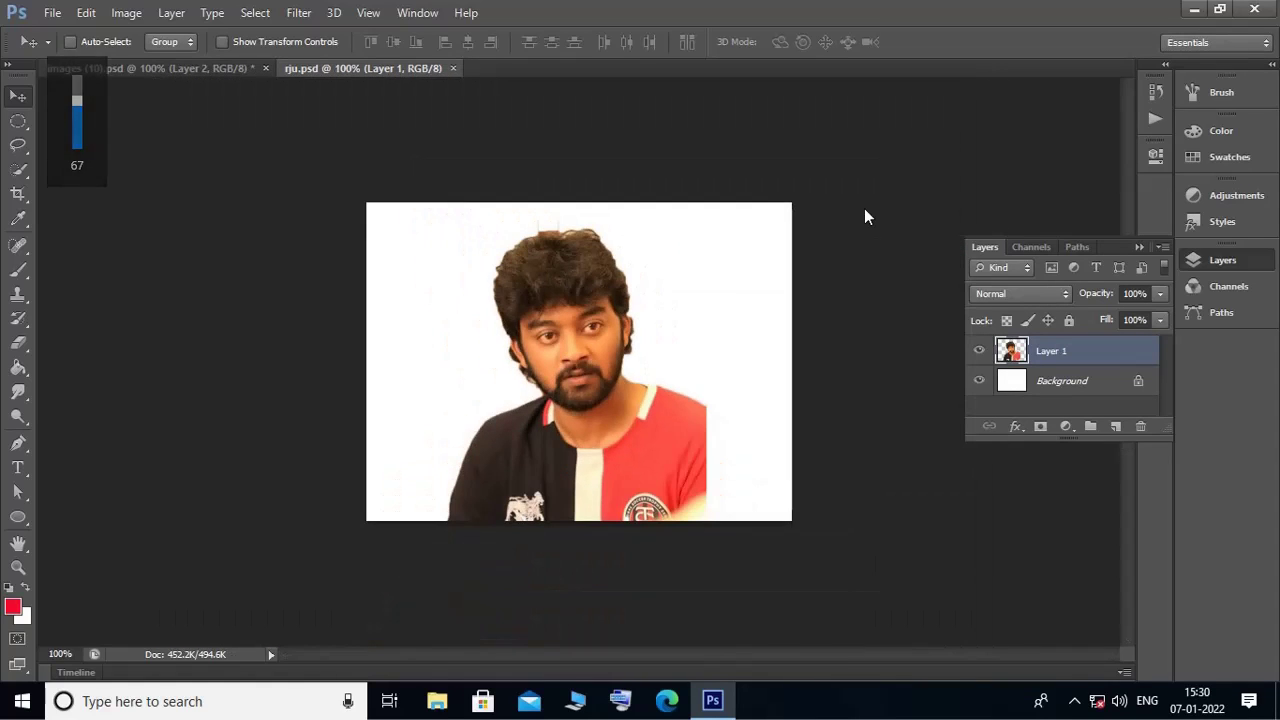
Step: Select the Smudge tool with a textured brush tip from the preset picker
key(ctrl+plus)
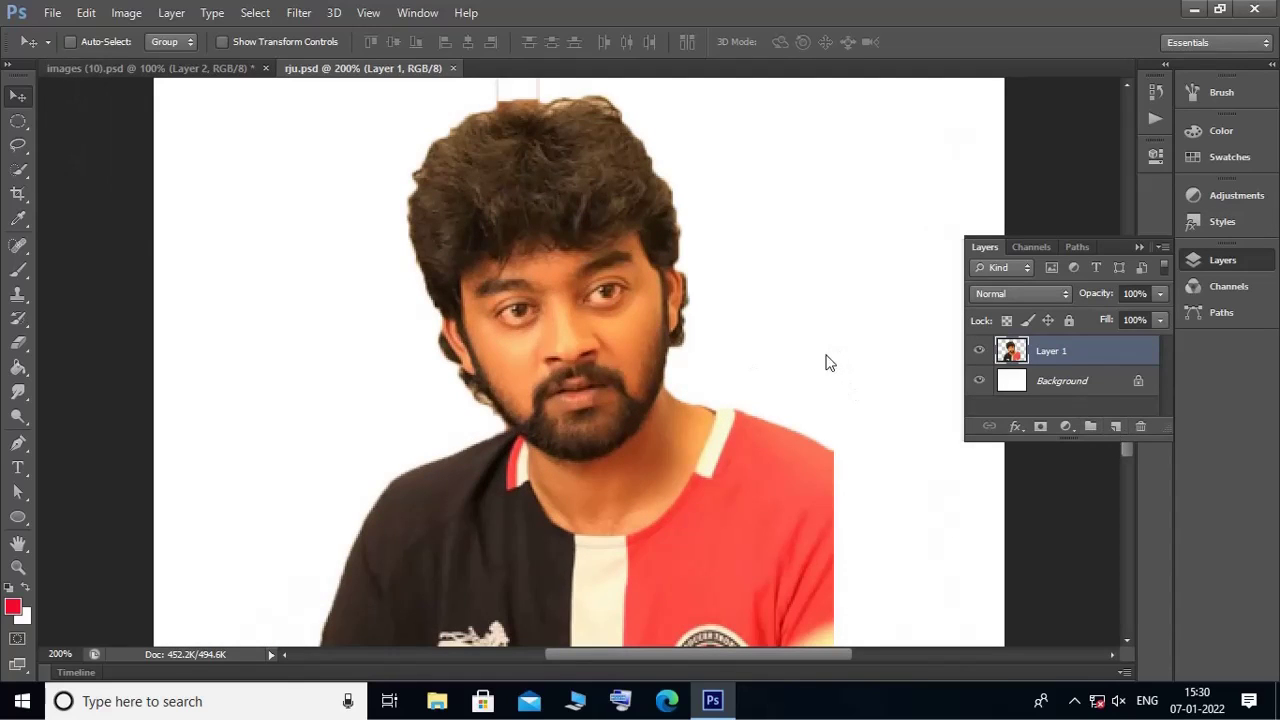
click(24, 391)
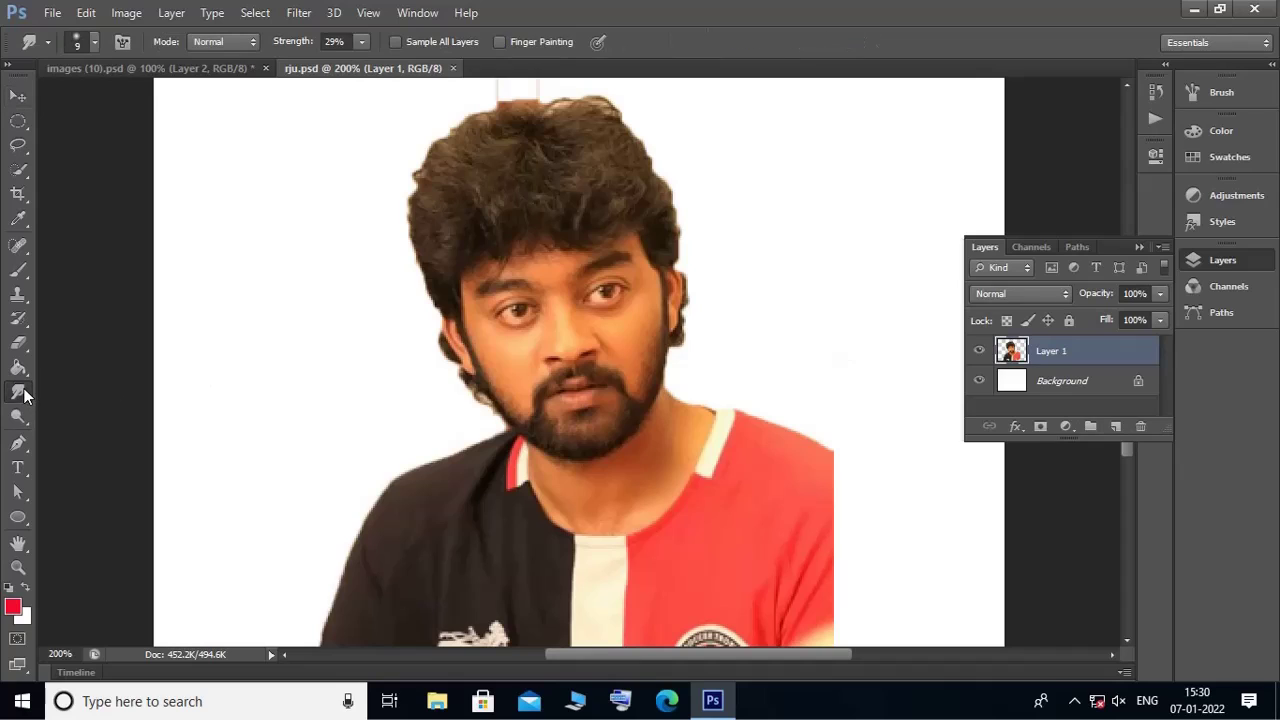
click(97, 38)
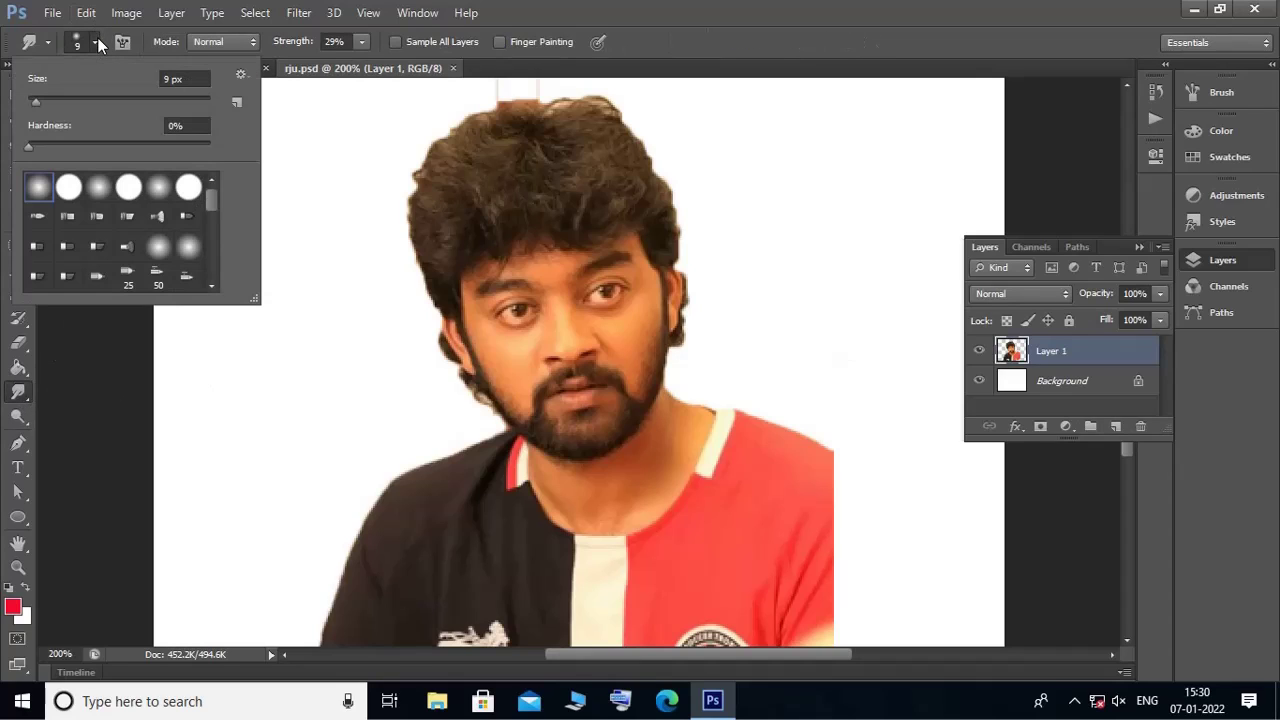
scroll(161, 264, down, 2)
scroll(161, 264, down, 2)
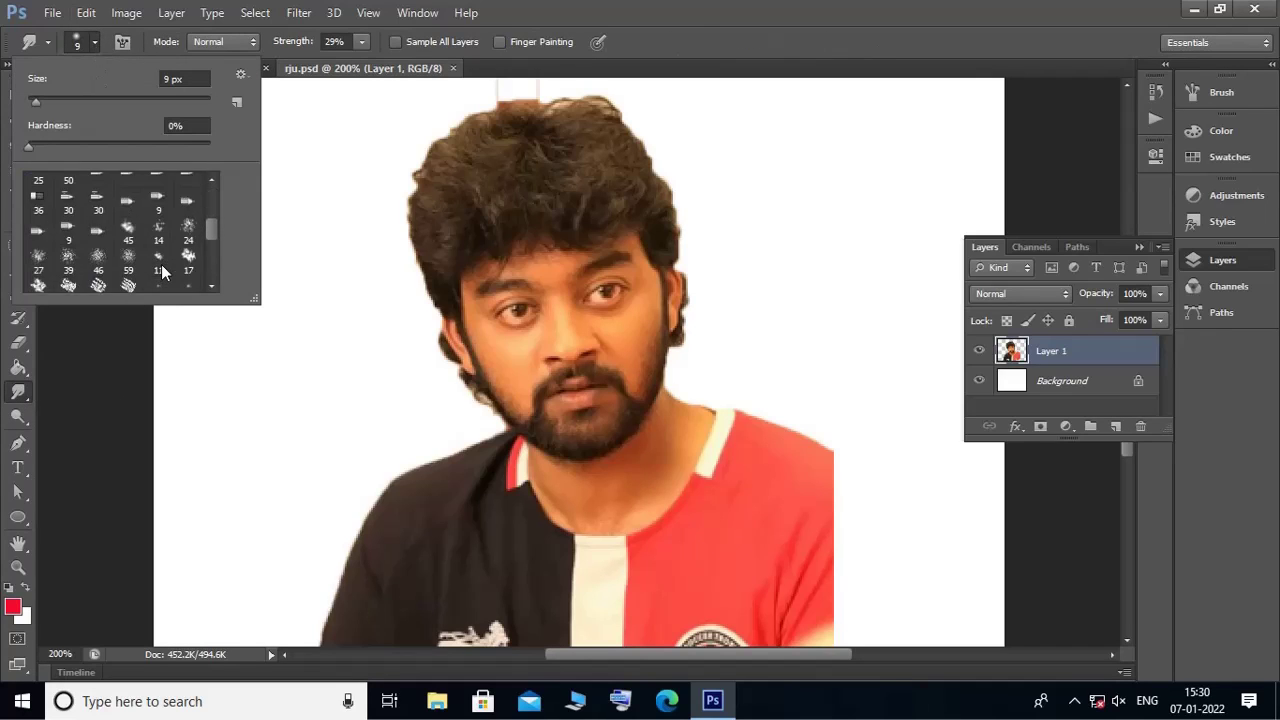
scroll(161, 264, down, 2)
scroll(163, 271, down, 2)
scroll(163, 268, down, 1)
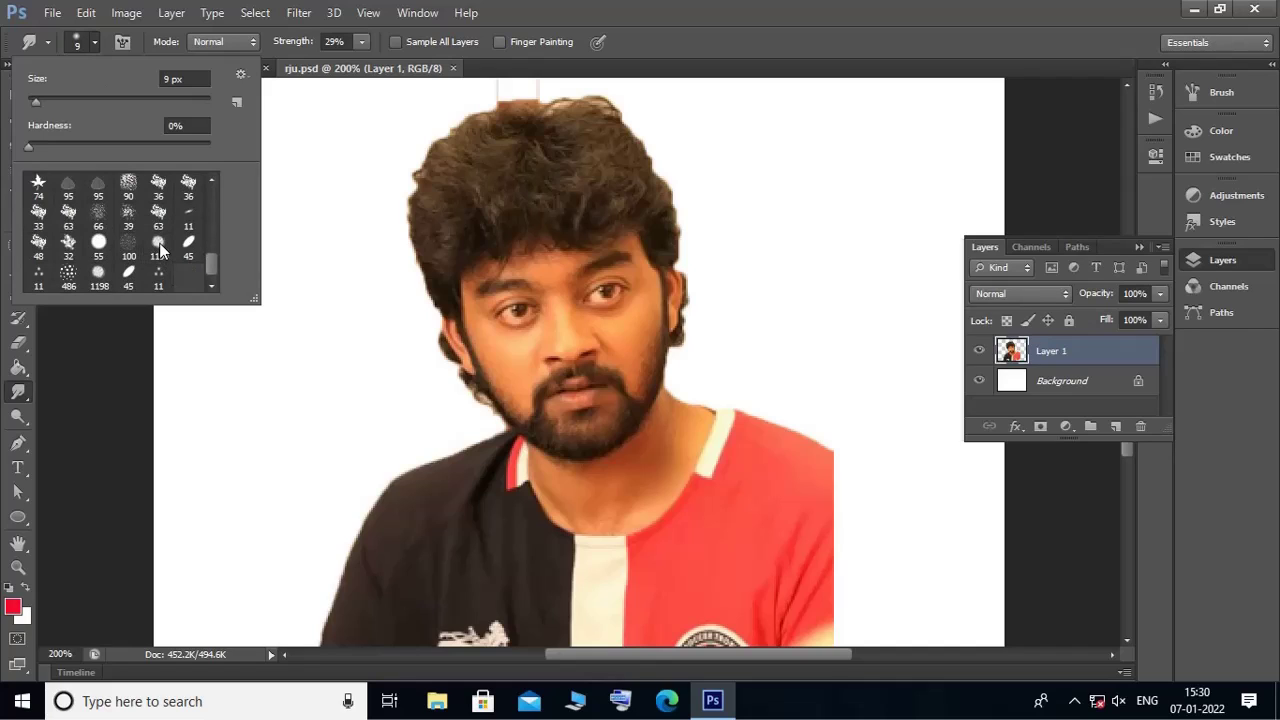
click(159, 245)
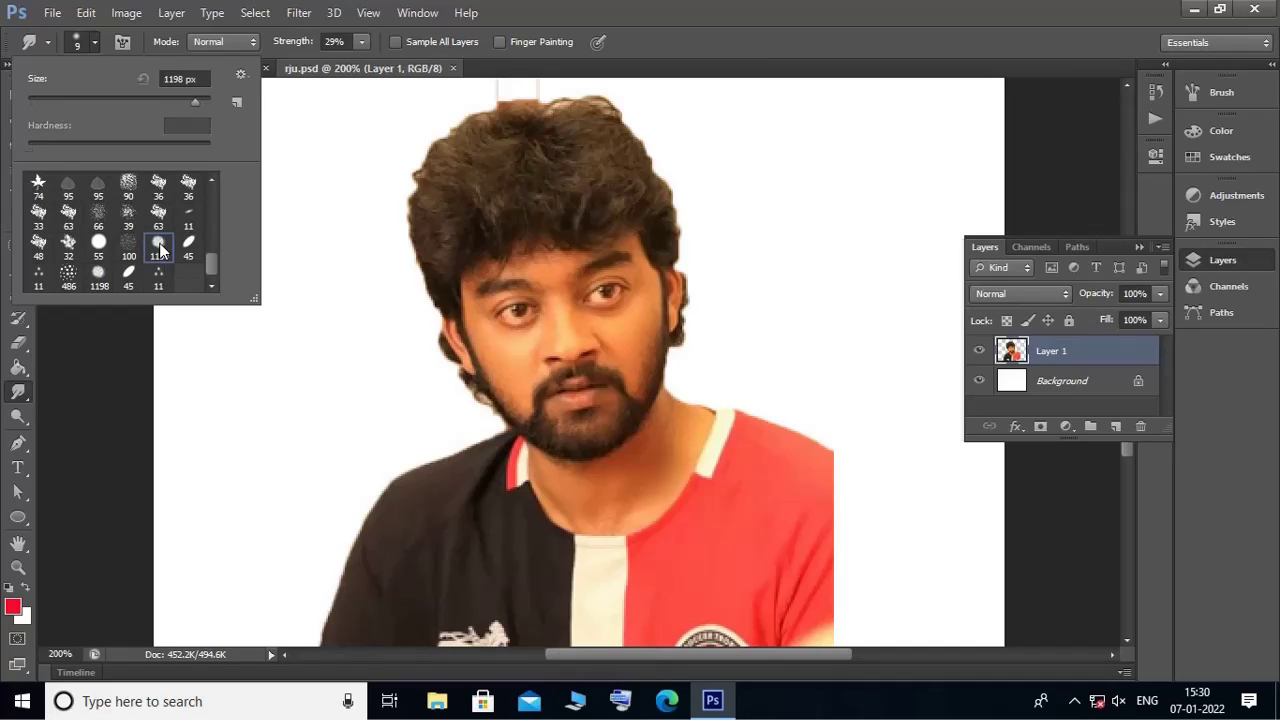
click(410, 372)
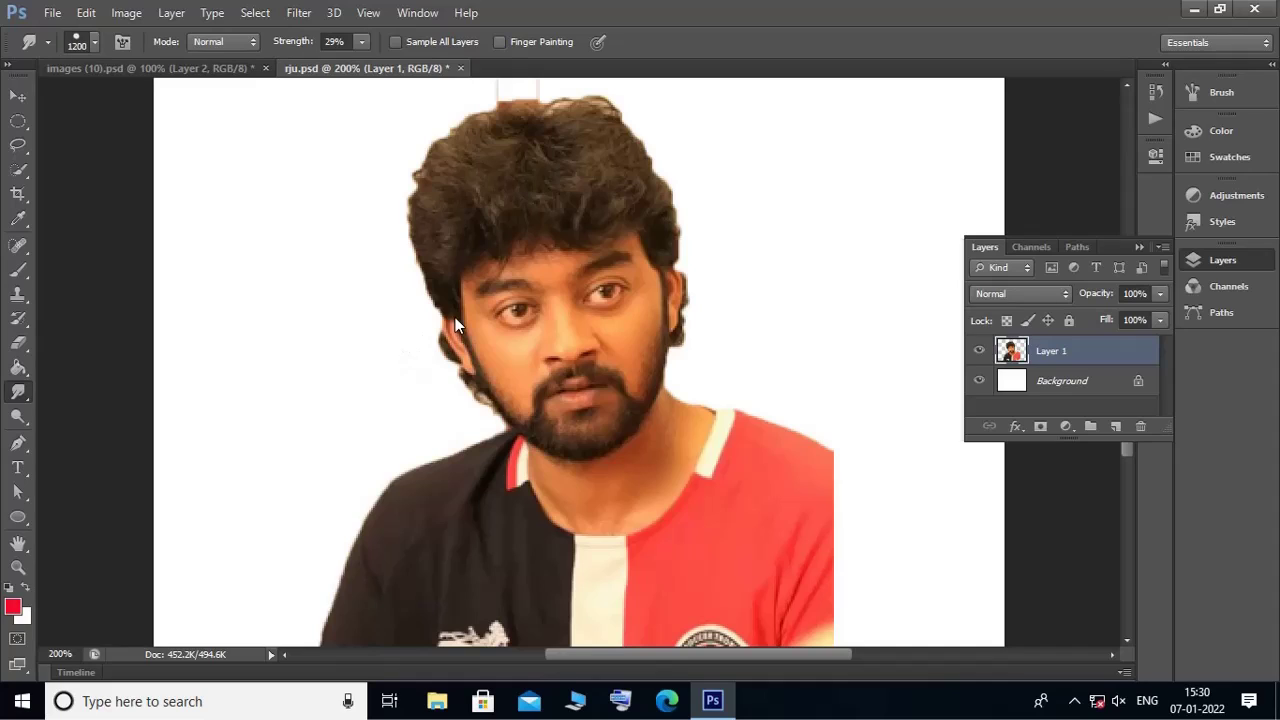
Step: Reduce the smudge brush to 10 px, testing it with a small stroke
key(bracketright)
key(bracketright)
key(bracketright)
key(bracketright)
key(bracketright)
key(bracketright)
key(bracketright)
key(bracketright)
key(bracketright)
click(93, 46)
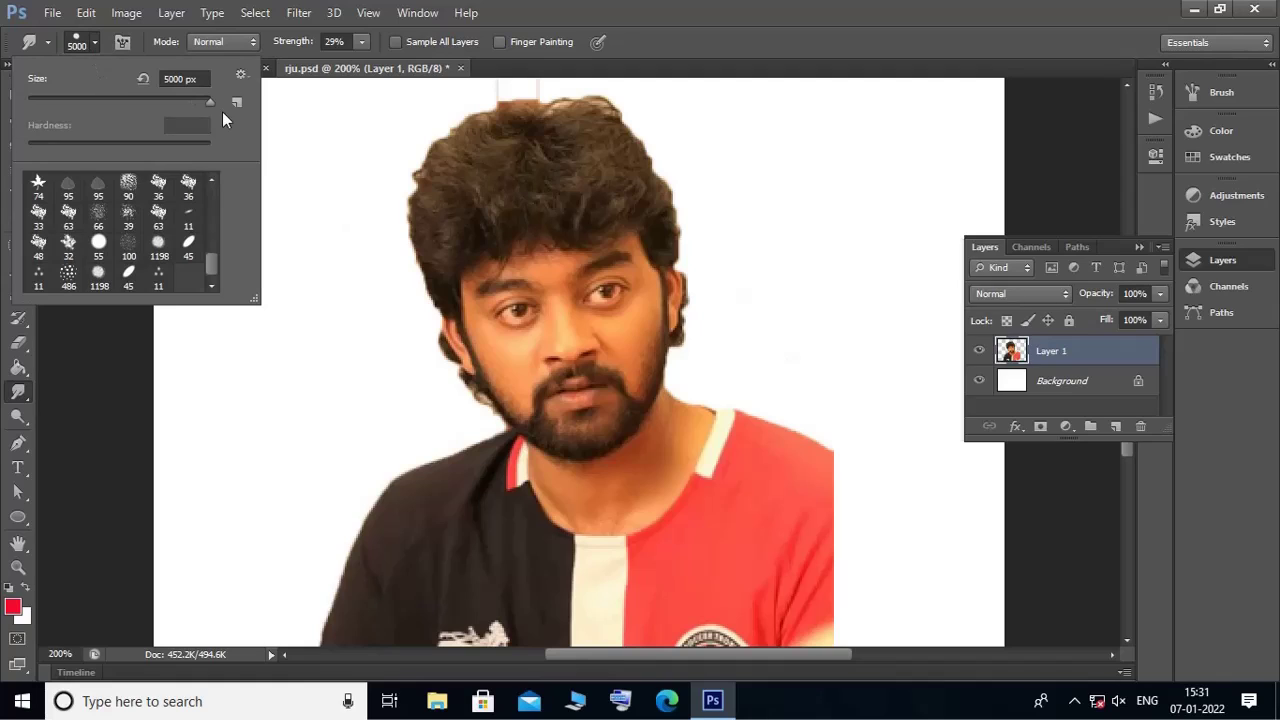
drag(119, 104, 76, 97)
click(336, 313)
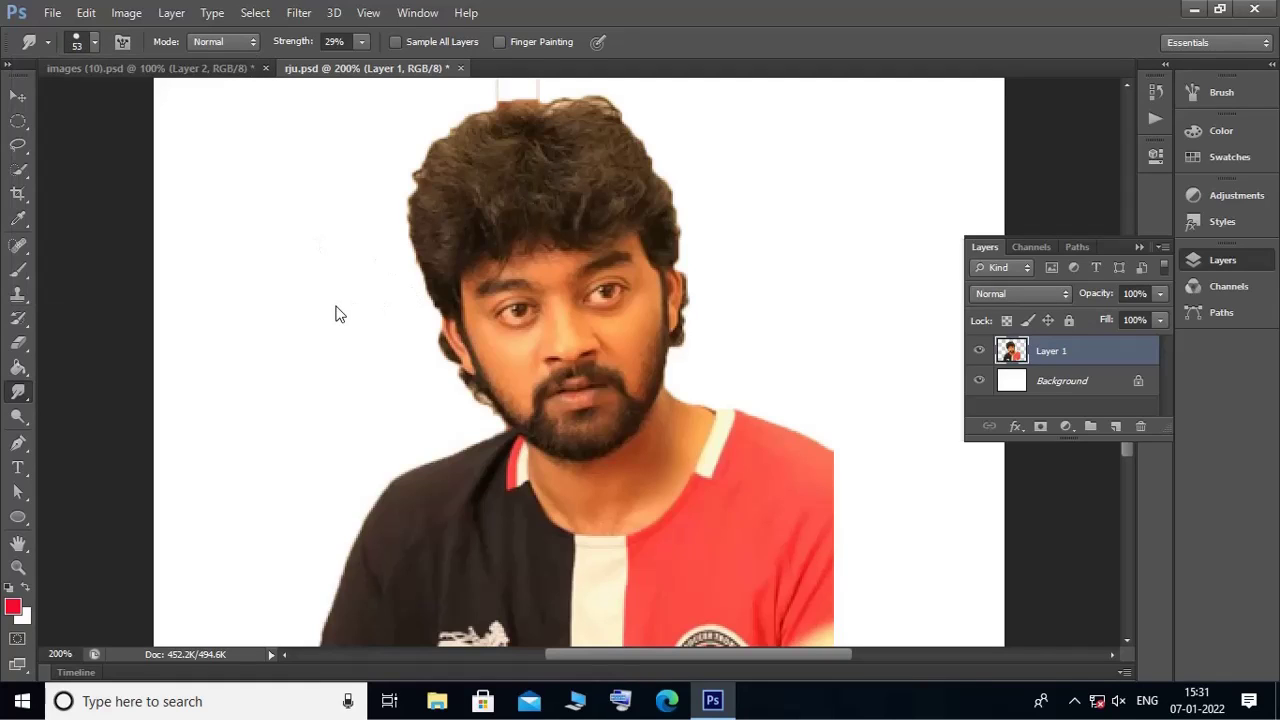
drag(336, 313, 371, 342)
key(bracketright)
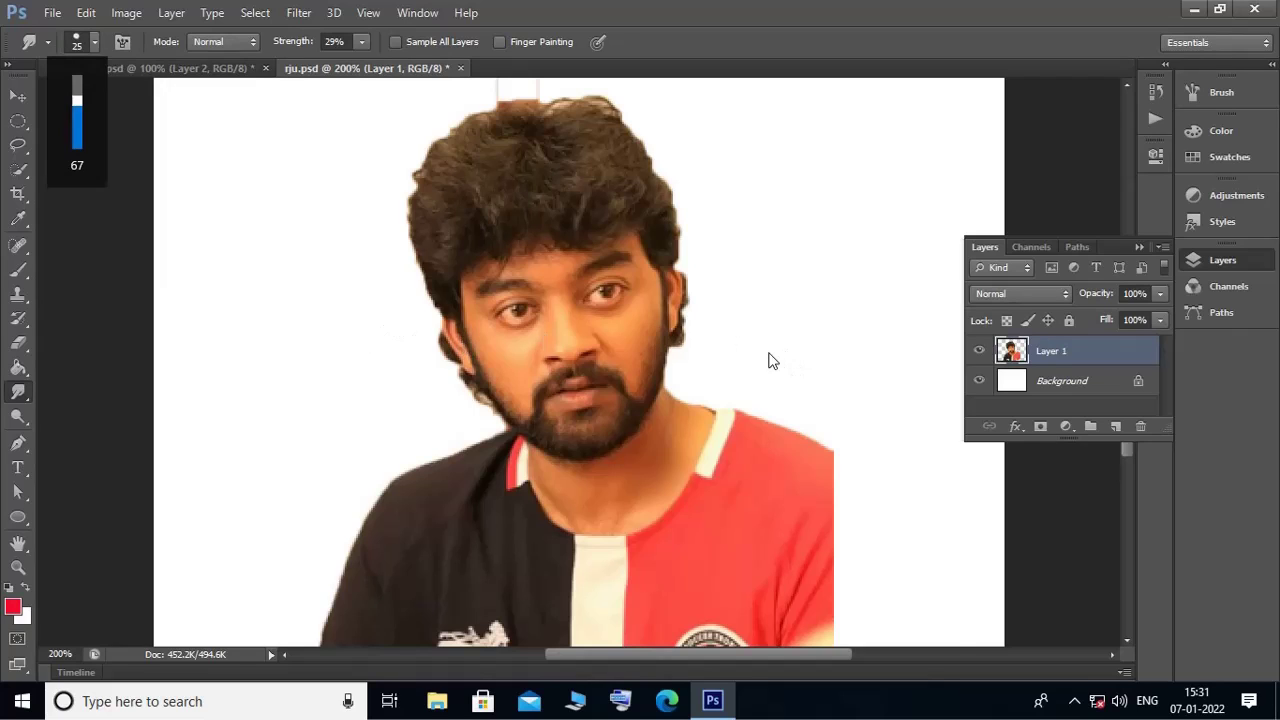
key(ctrl+plus)
key(ctrl+minus)
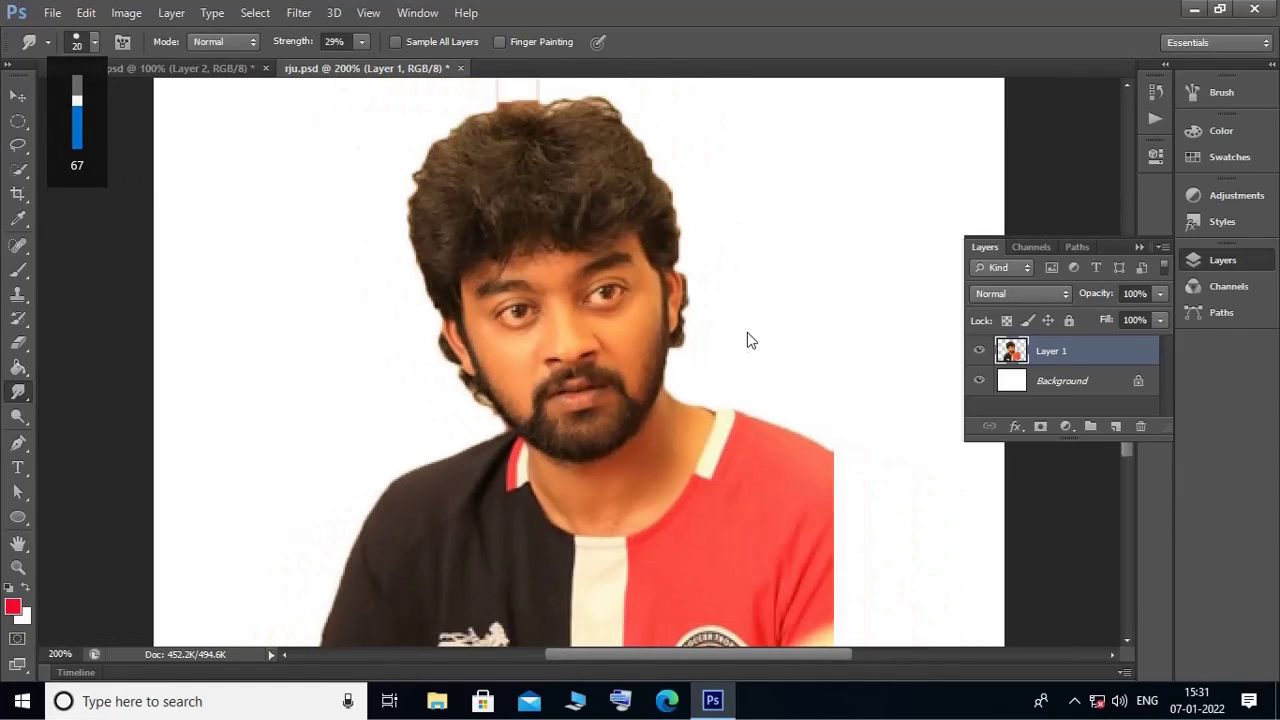
key(bracketleft)
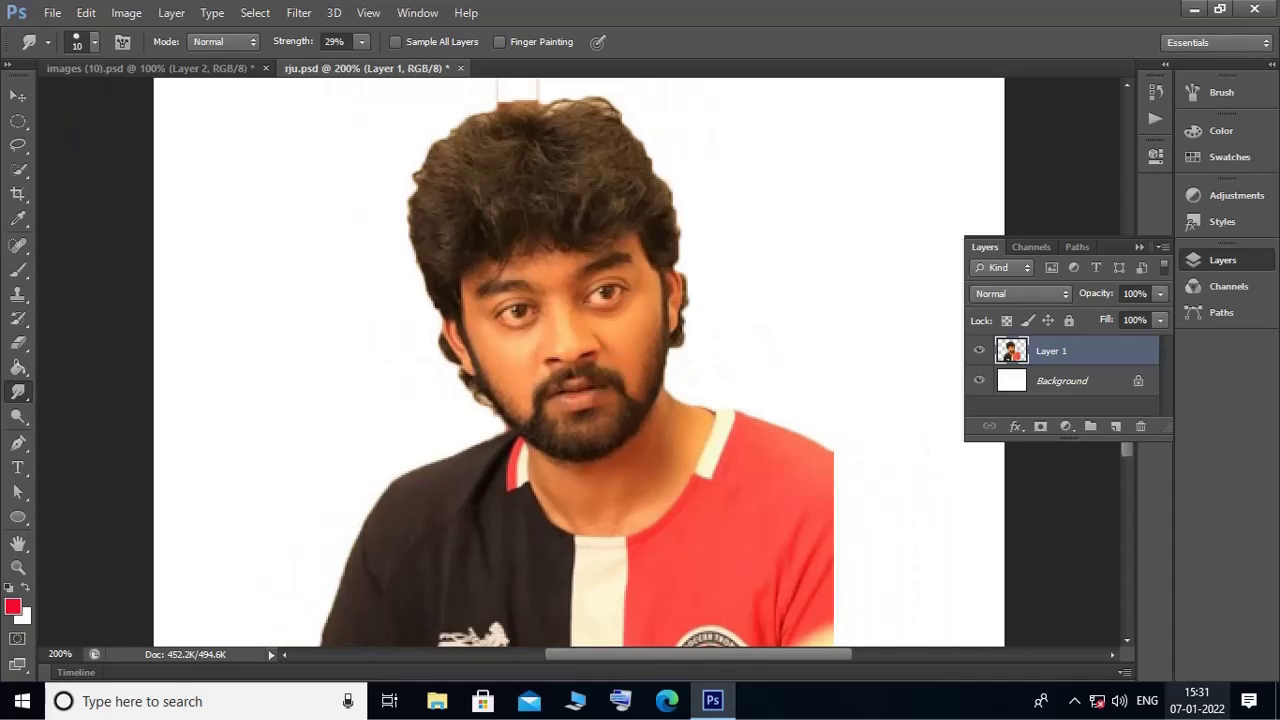
Step: Smudge along the edge of the left shoulder
click(1075, 701)
click(1076, 701)
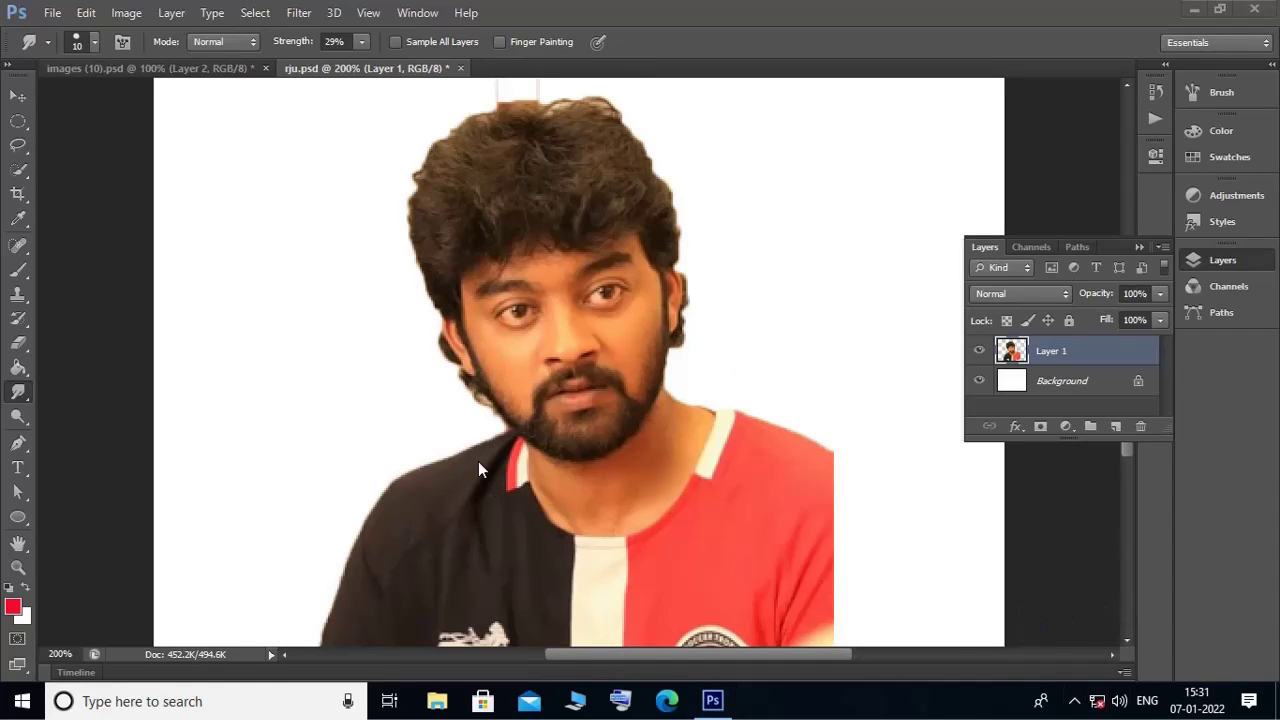
drag(845, 318, 683, 340)
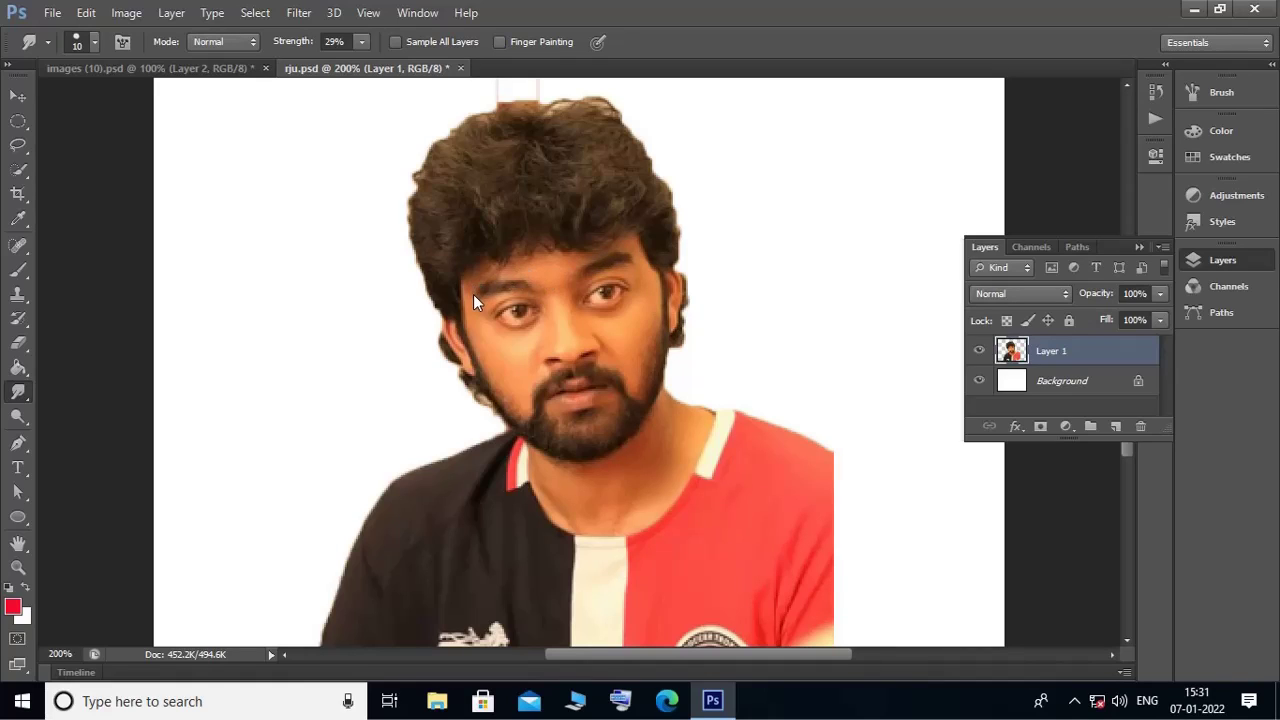
Step: Warm the portrait toward red with a Color Balance adjustment on the Cyan-Red slider
click(120, 12)
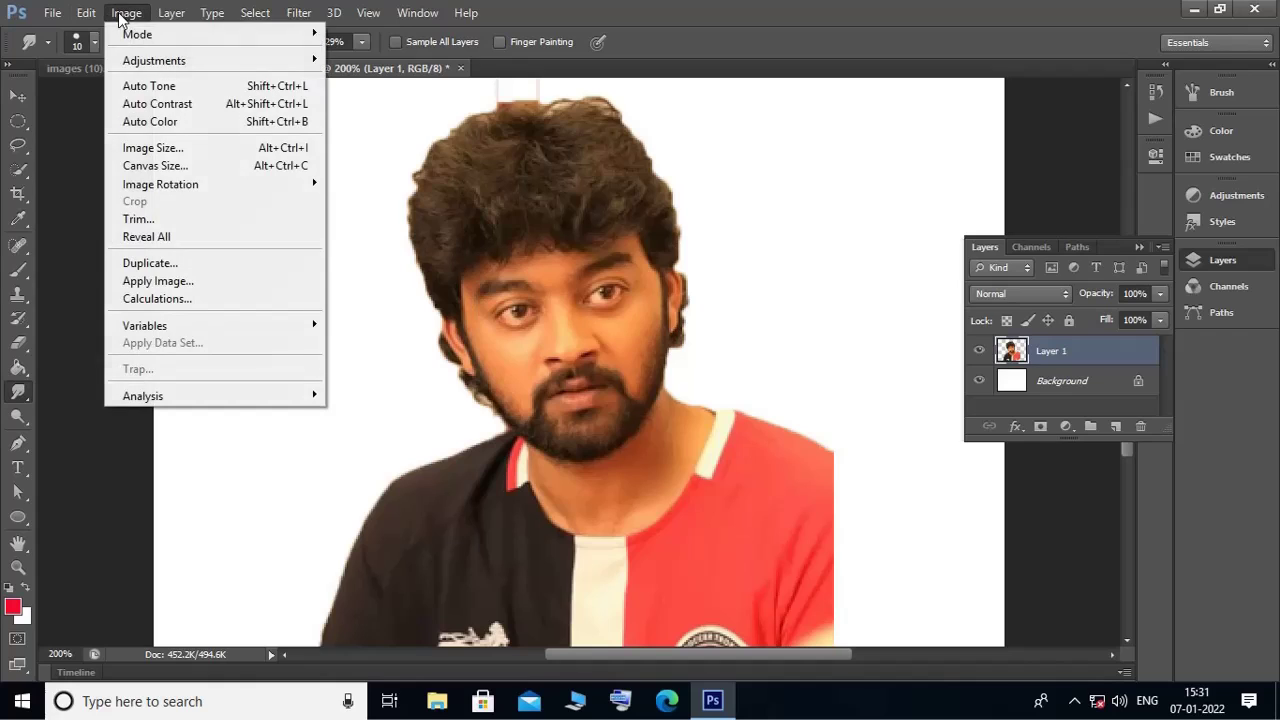
mouse_move(154, 60)
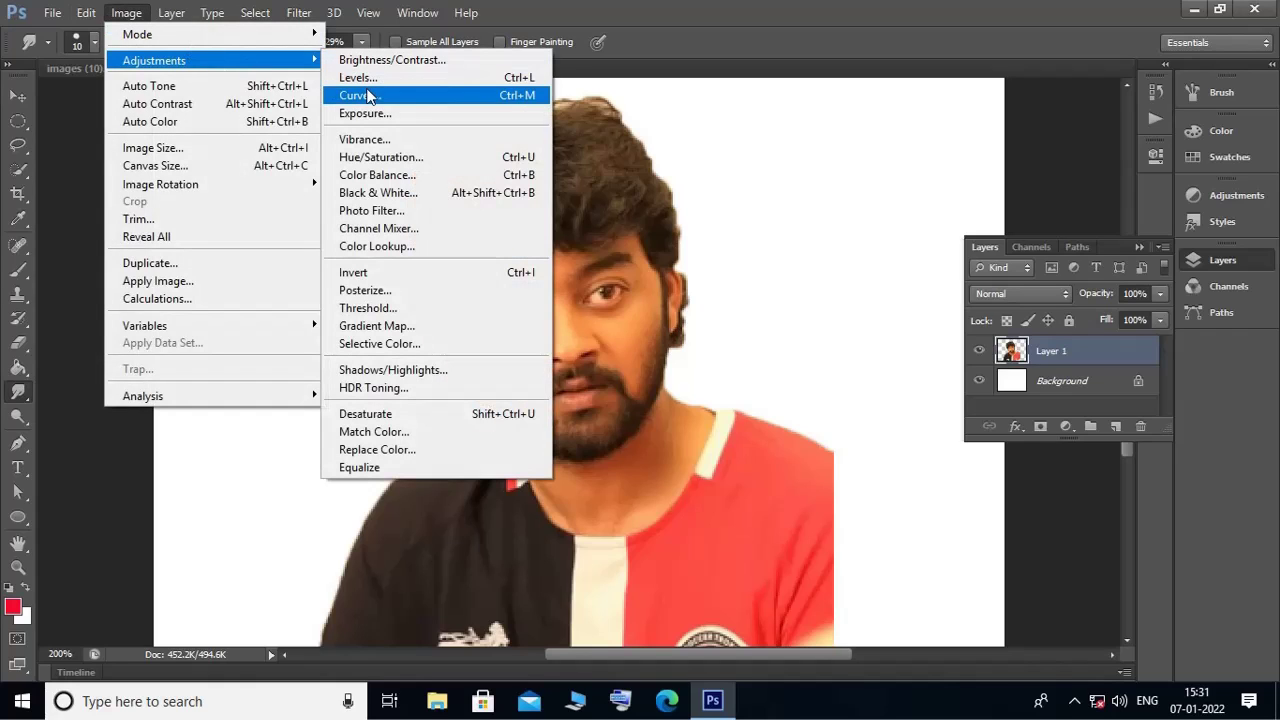
click(396, 175)
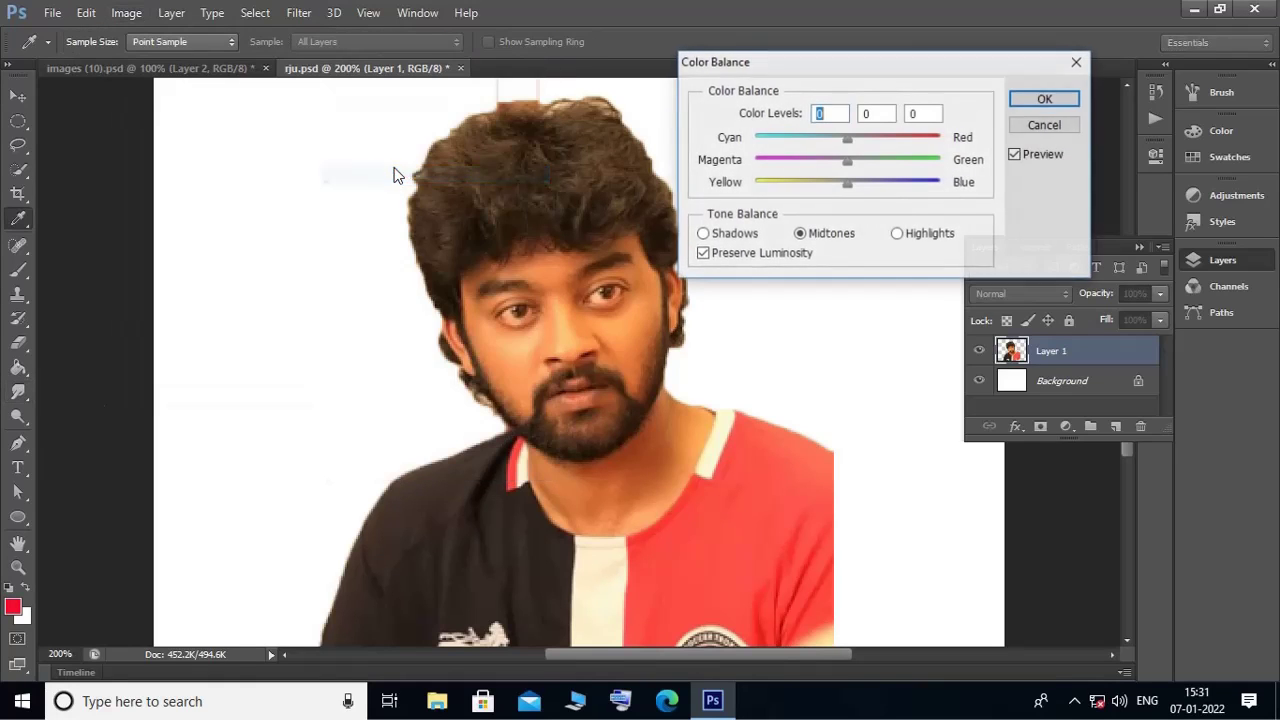
drag(849, 137, 936, 141)
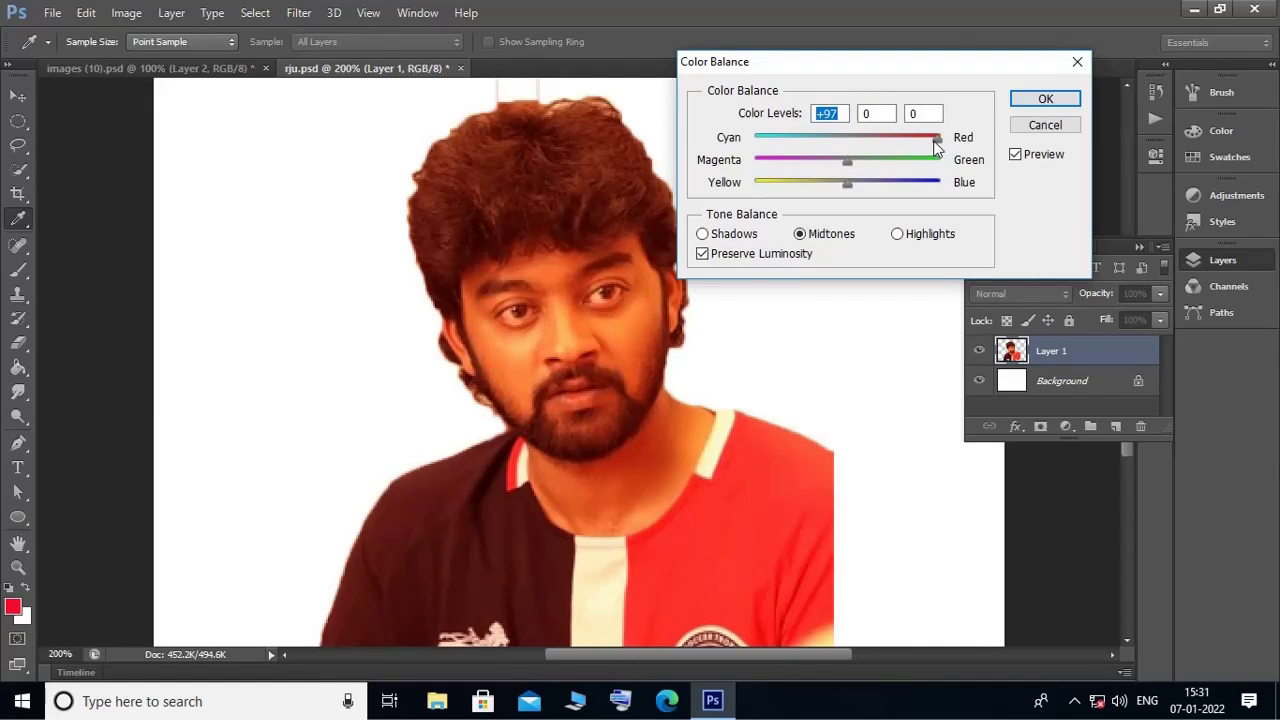
click(1045, 99)
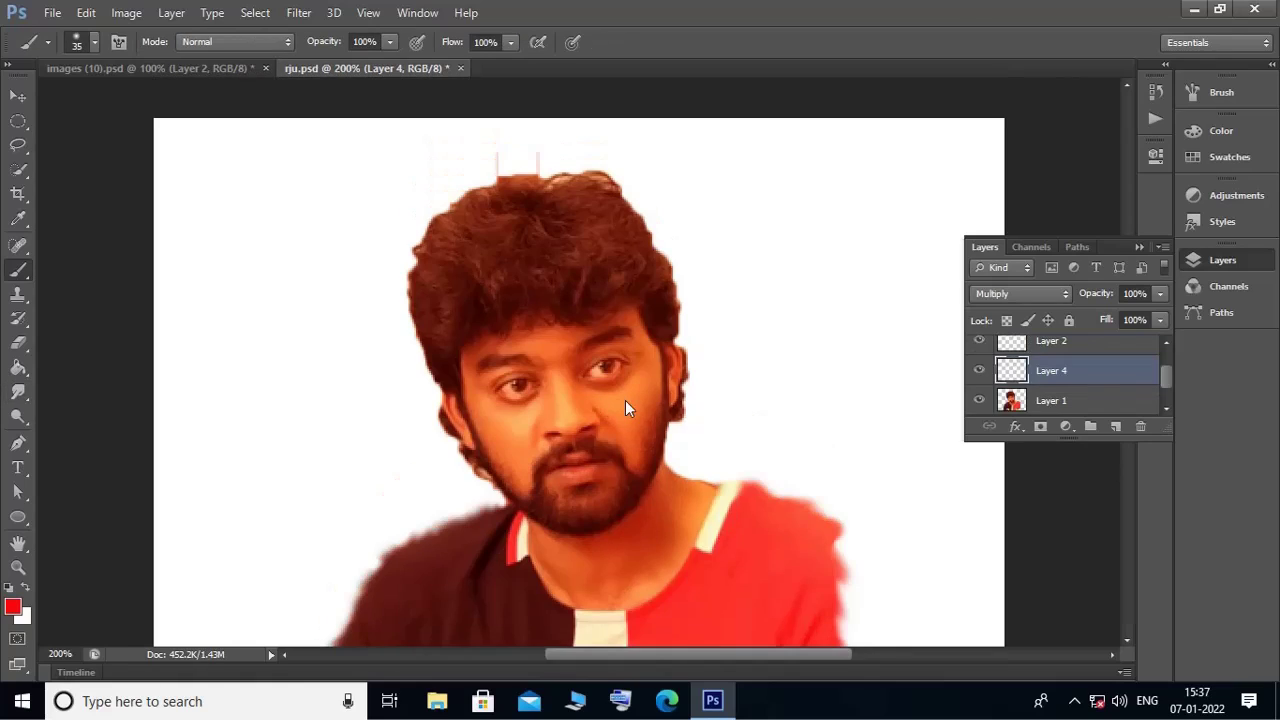
Step: Paint a red dab on the cheek, blend it as Overlay, and lower fill to 27%
click(618, 409)
click(1012, 292)
click(1007, 160)
click(1020, 293)
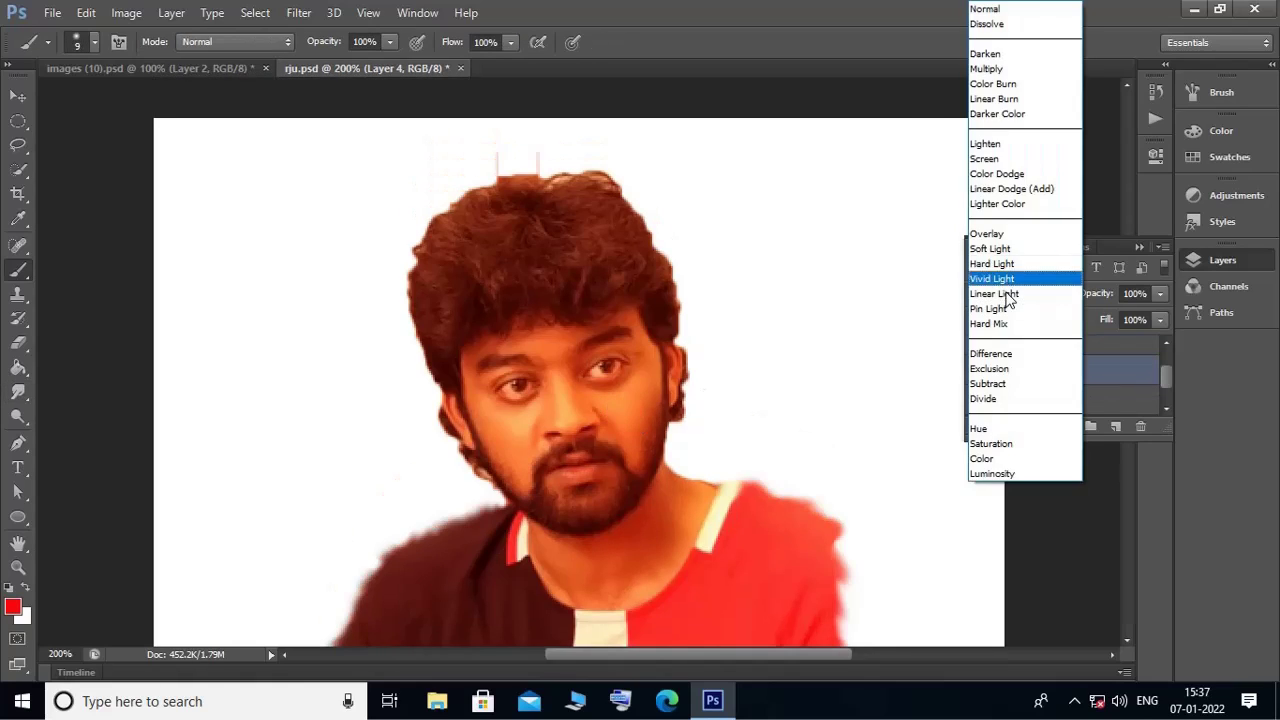
click(1075, 239)
click(1160, 320)
drag(1158, 341, 1090, 341)
click(900, 381)
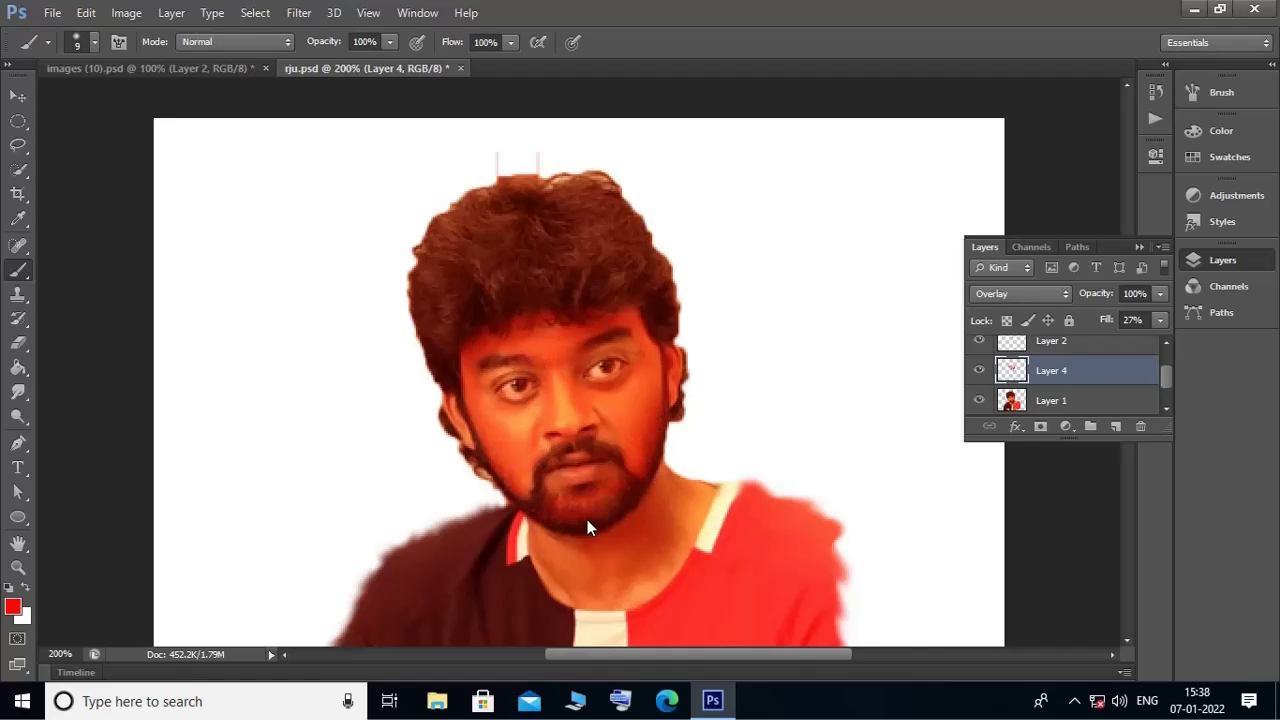
Step: Brush more faint red across the face and reduce the tint layer's fill to 11%
drag(633, 467, 643, 347)
key(bracketright)
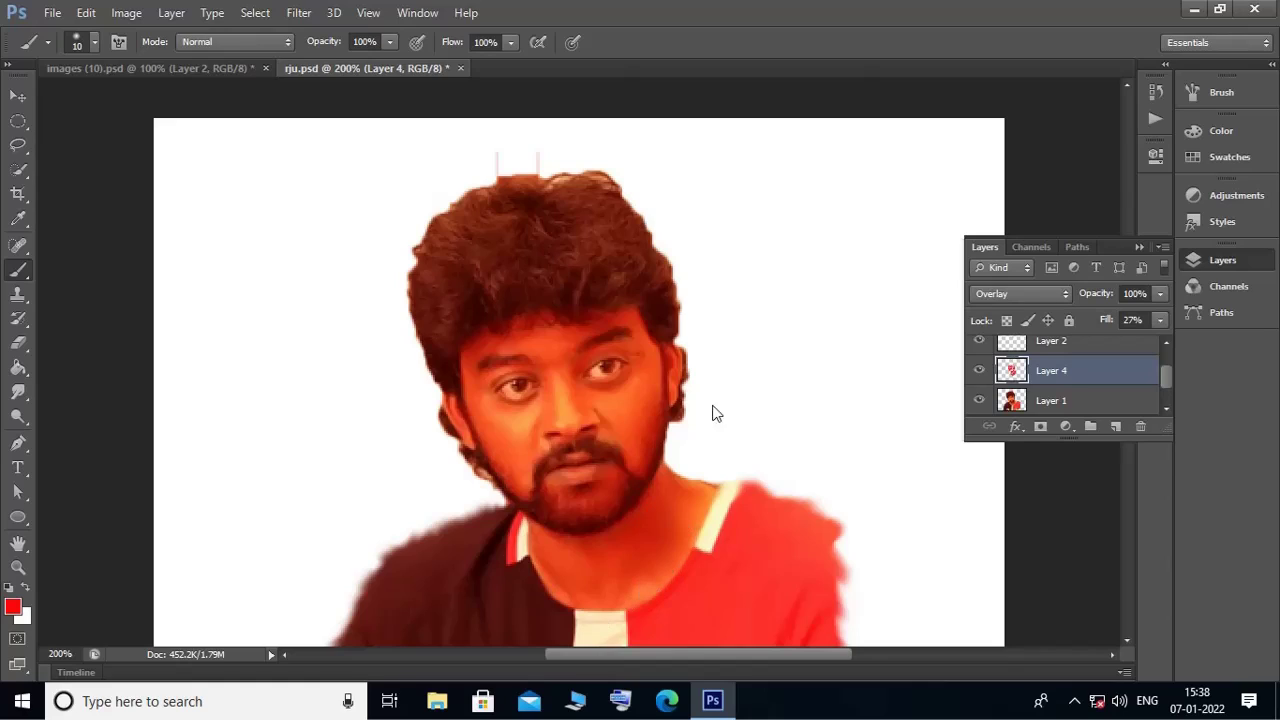
click(1159, 320)
drag(1125, 346, 1078, 340)
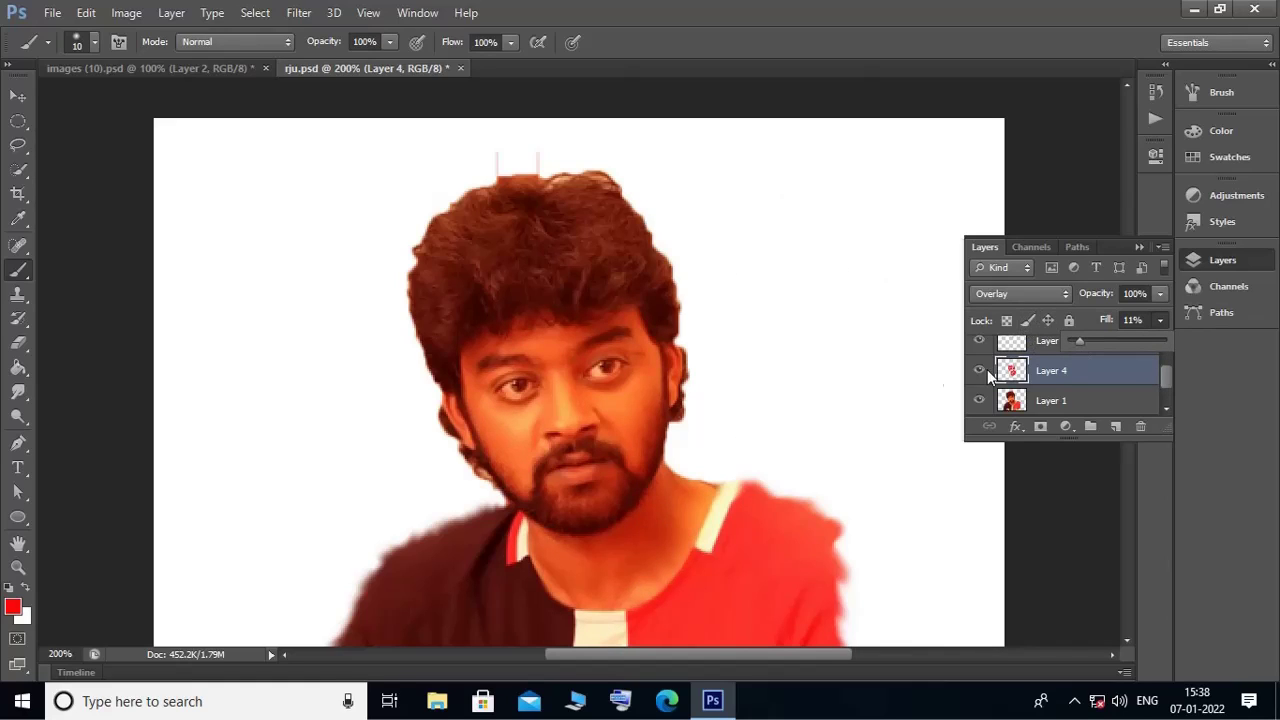
click(482, 622)
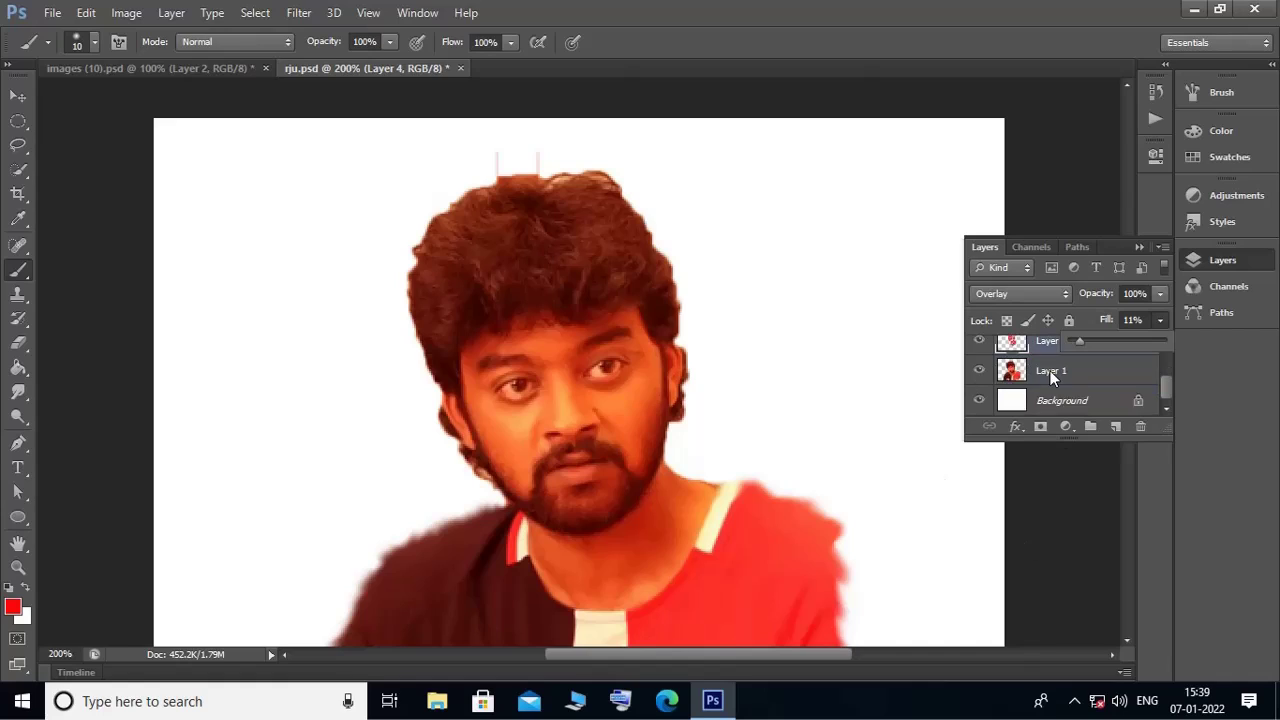
scroll(1080, 375, up, 1)
Step: Add a new layer for a red cheek stroke and fade it to 9% fill
click(1117, 428)
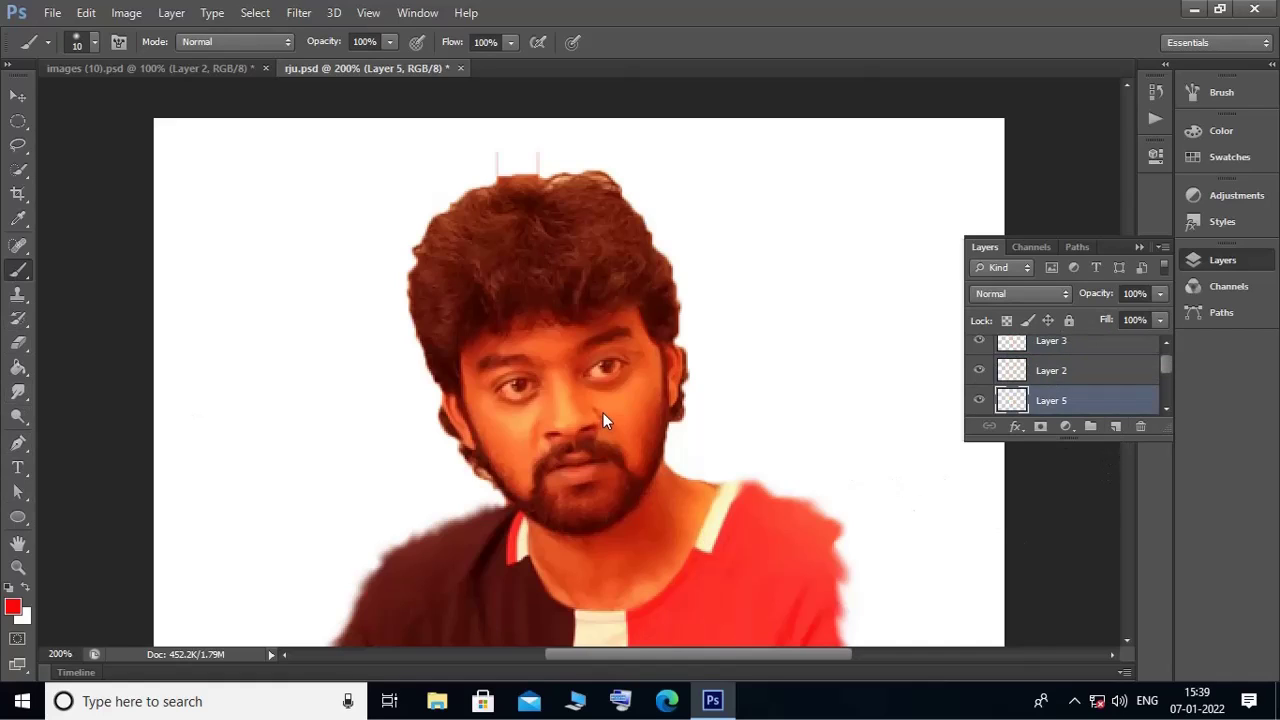
key(bracketleft)
key(bracketleft)
key(bracketleft)
click(1160, 320)
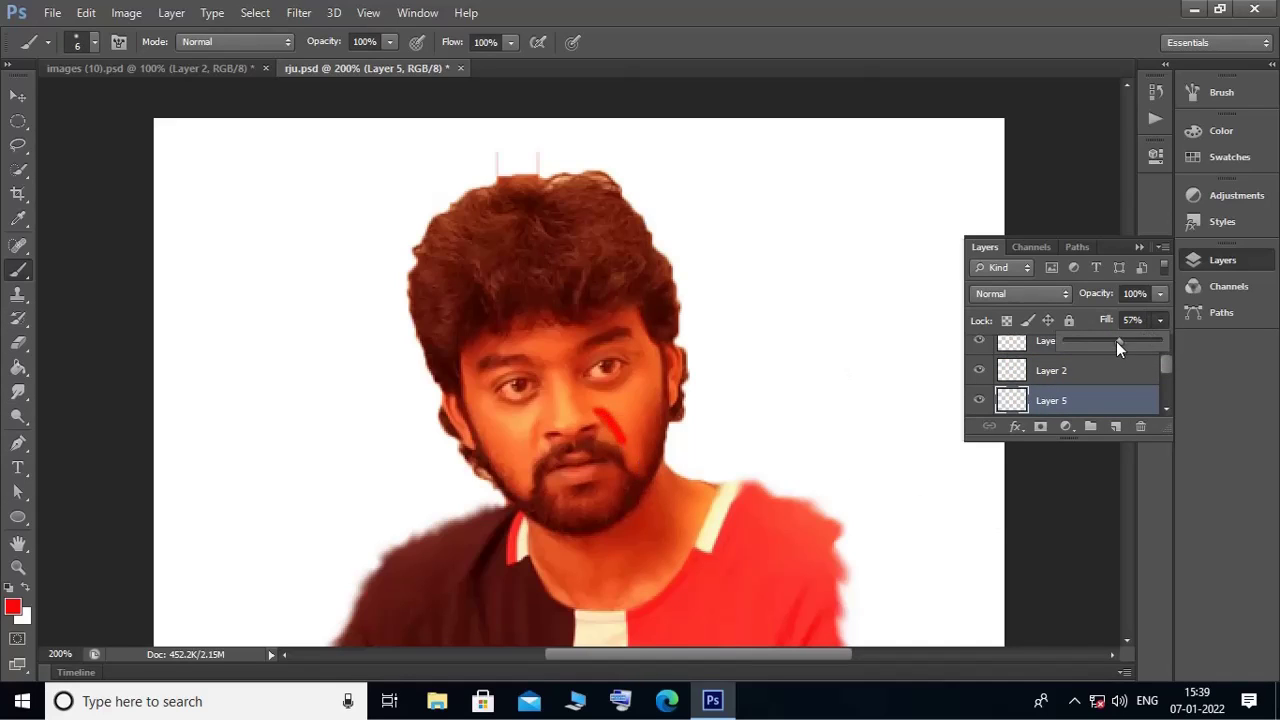
drag(1116, 341, 1082, 341)
click(545, 420)
click(1160, 320)
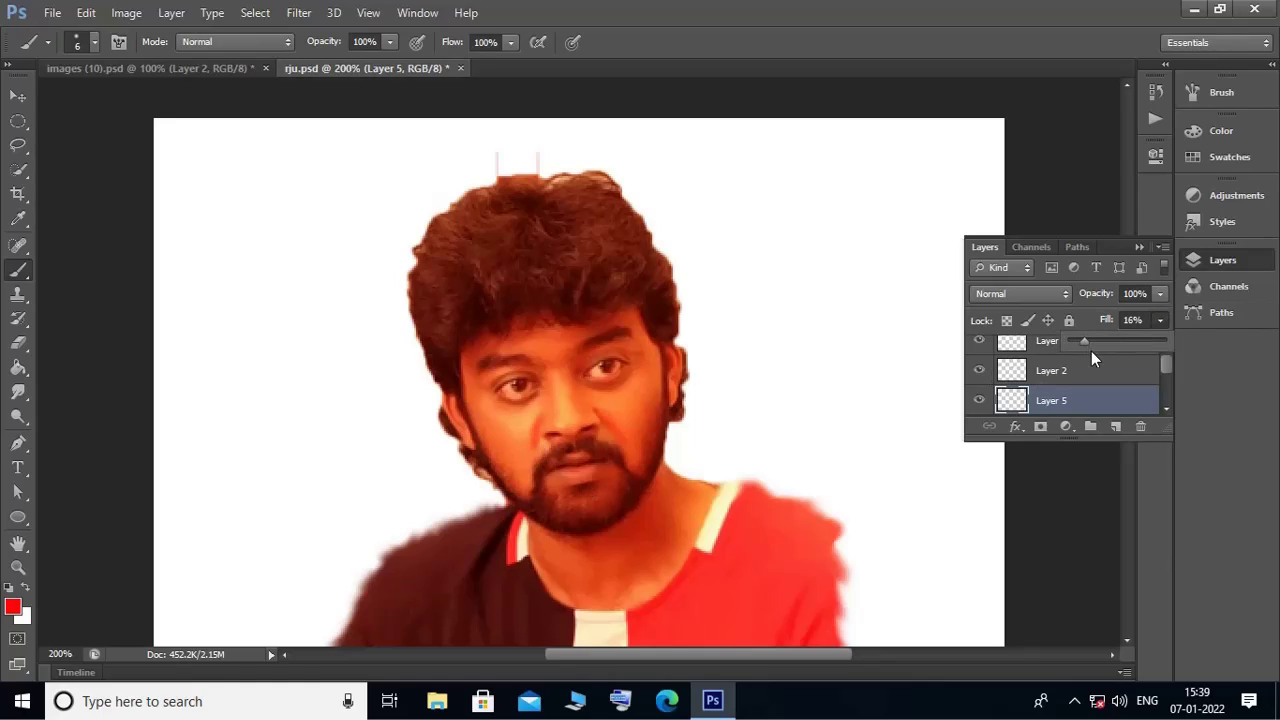
click(600, 390)
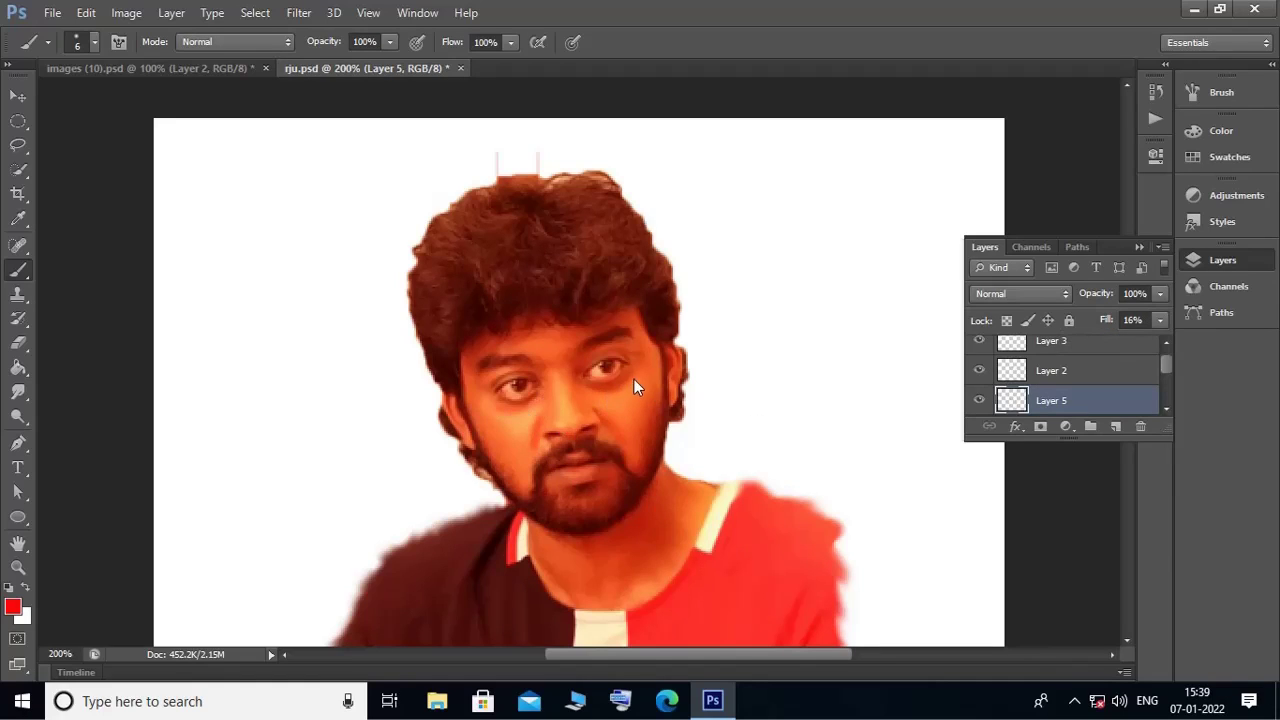
click(1160, 320)
click(819, 374)
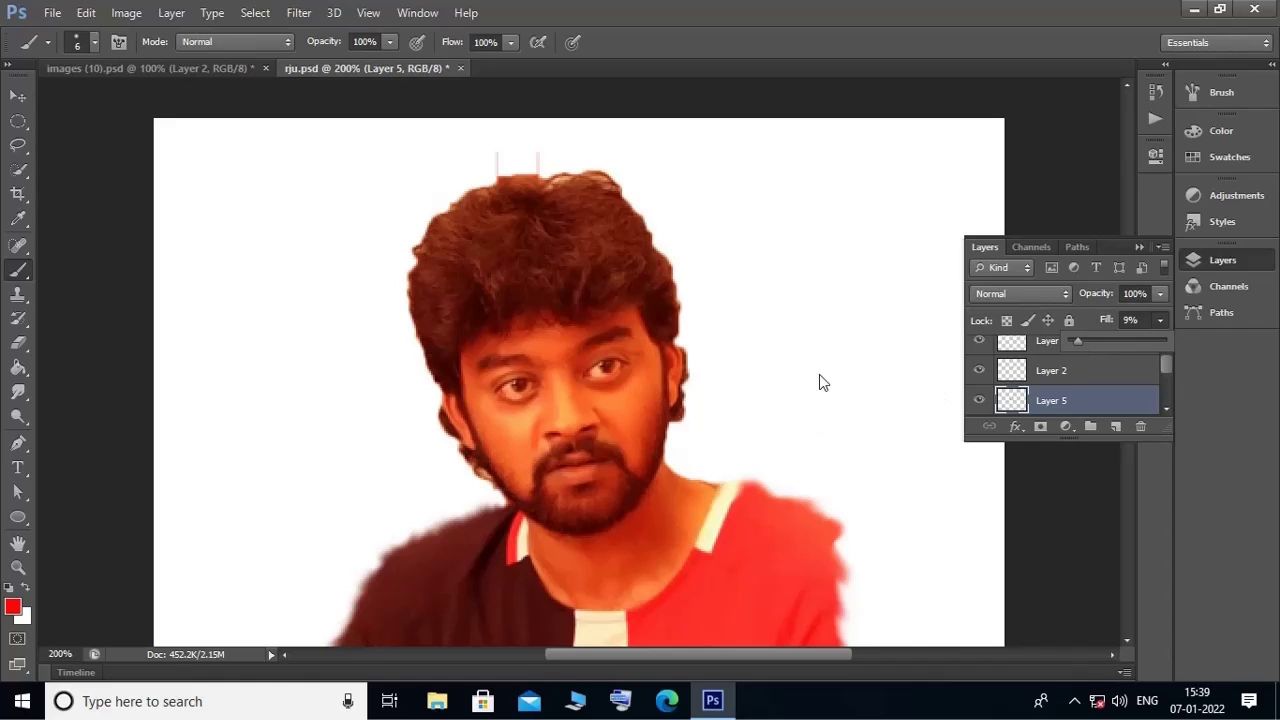
Step: Blend the red lip paint as Multiply and fade it to 38% fill
click(12, 607)
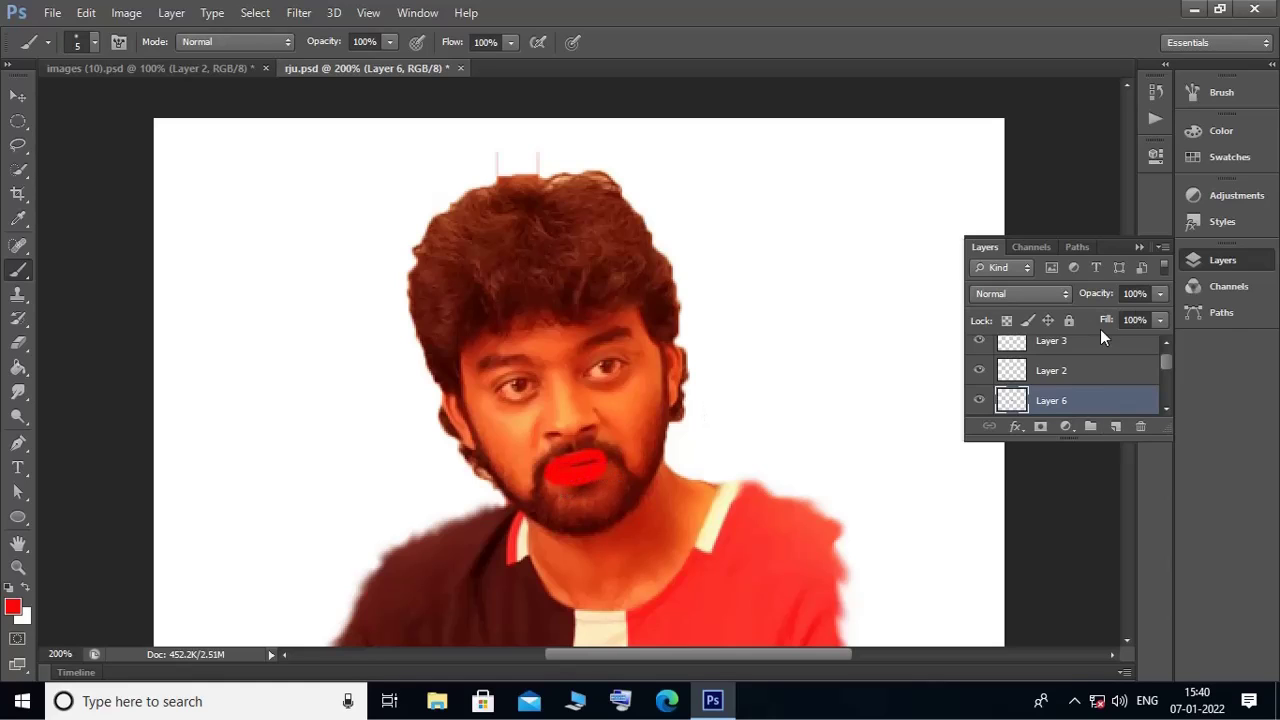
click(1020, 293)
click(1014, 246)
click(1020, 293)
click(1015, 68)
click(1160, 320)
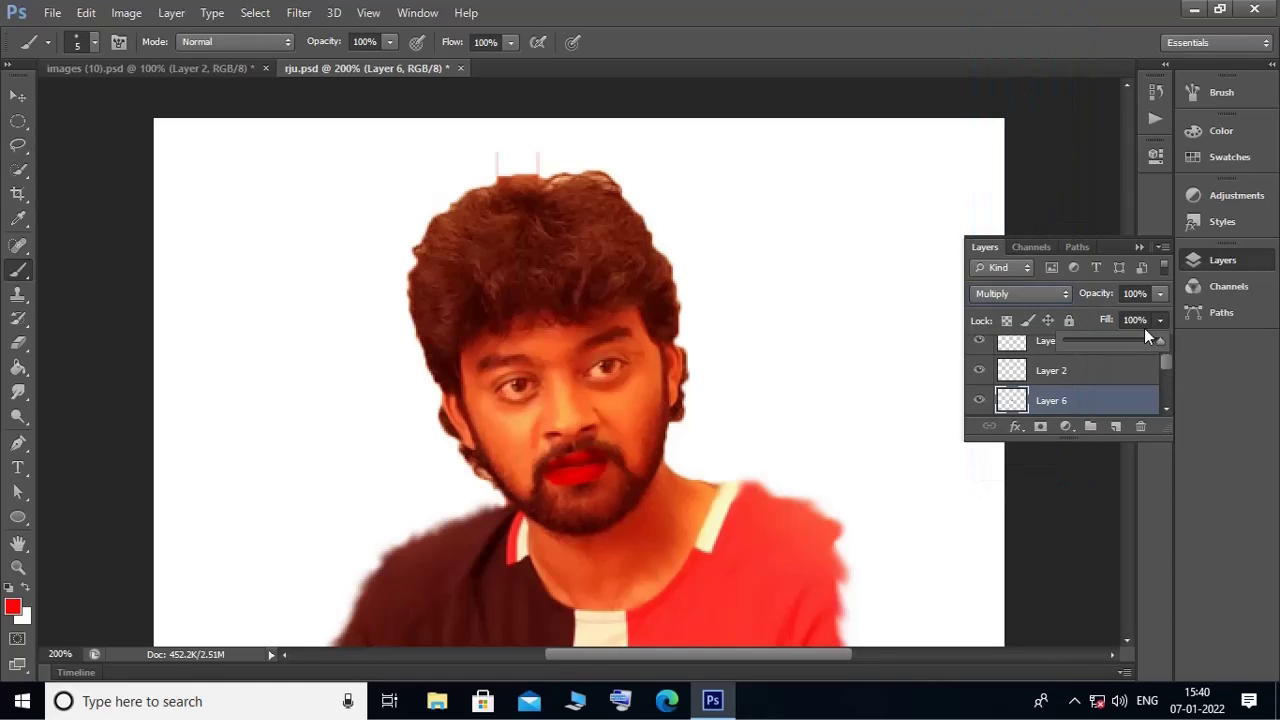
drag(1146, 334, 1107, 340)
click(1160, 320)
click(1097, 318)
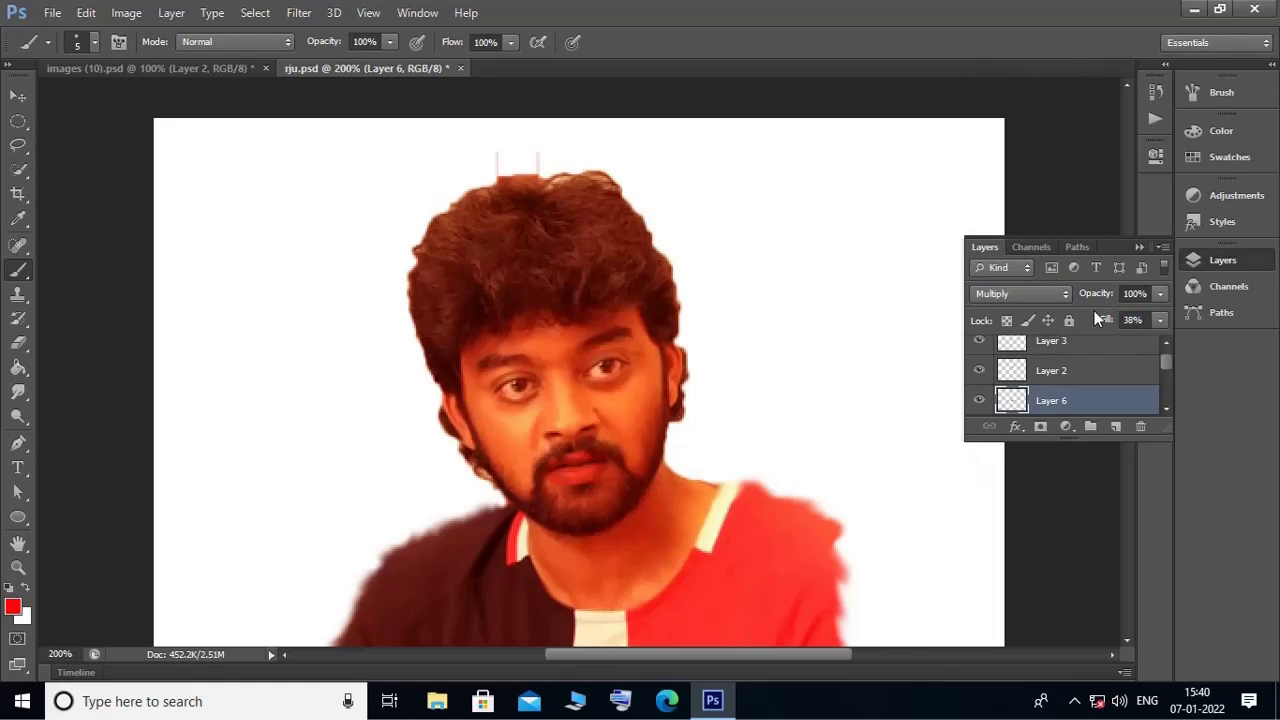
Step: Choose a bright orange foreground colour in the Color Picker
click(12, 607)
mouse_move(795, 350)
mouse_down()
mouse_move(795, 303)
mouse_move(795, 341)
mouse_up()
click(944, 108)
Step: Delete the orange stroke layer
scroll(1070, 380, down, 3)
click(1051, 370)
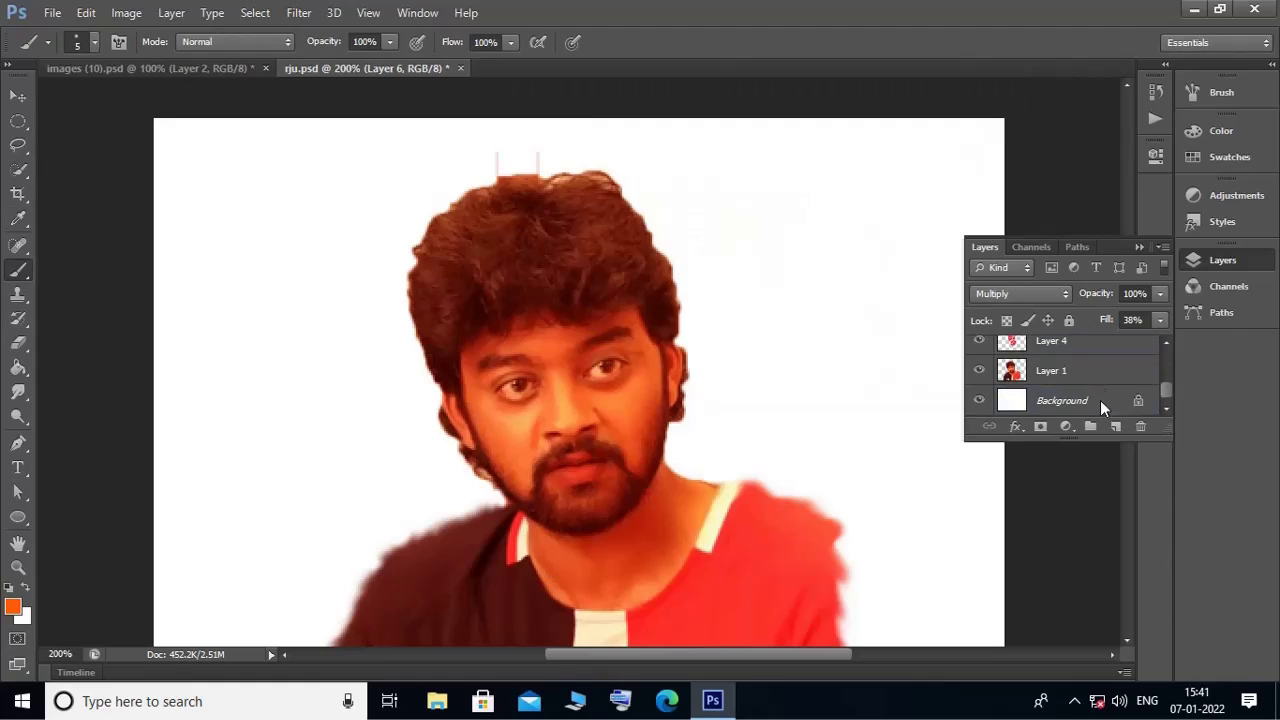
click(1116, 426)
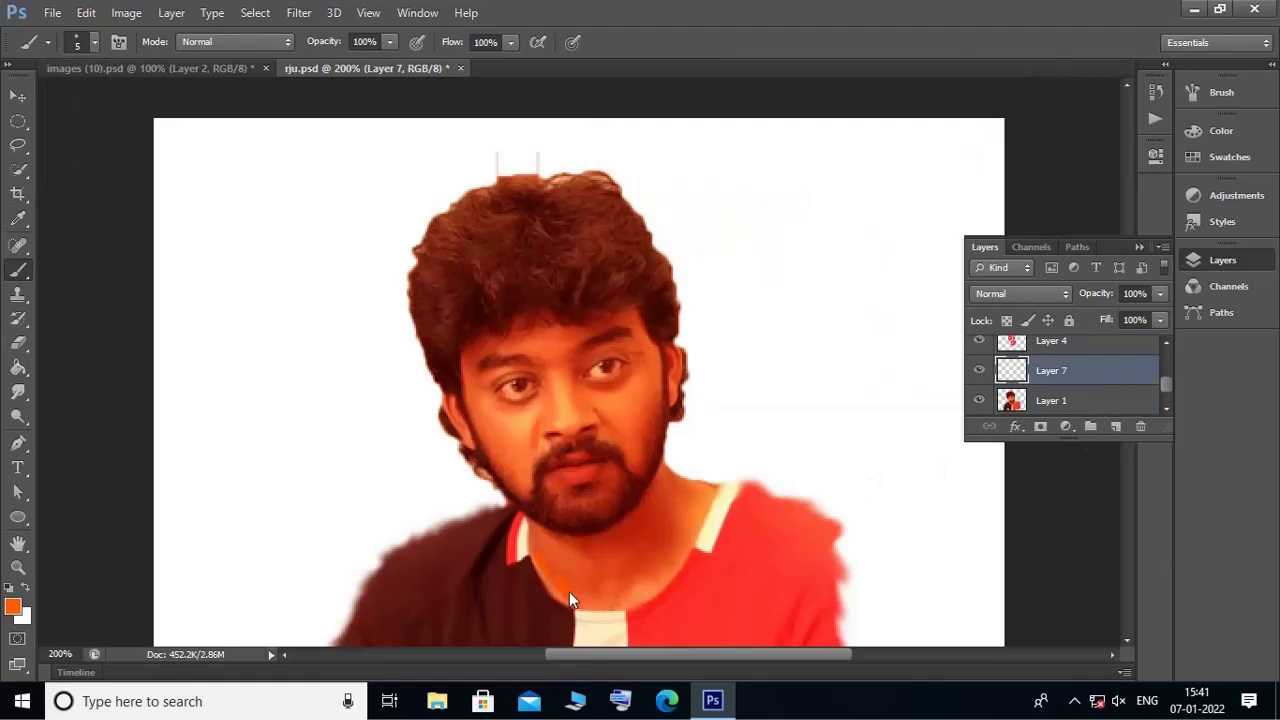
key(Delete)
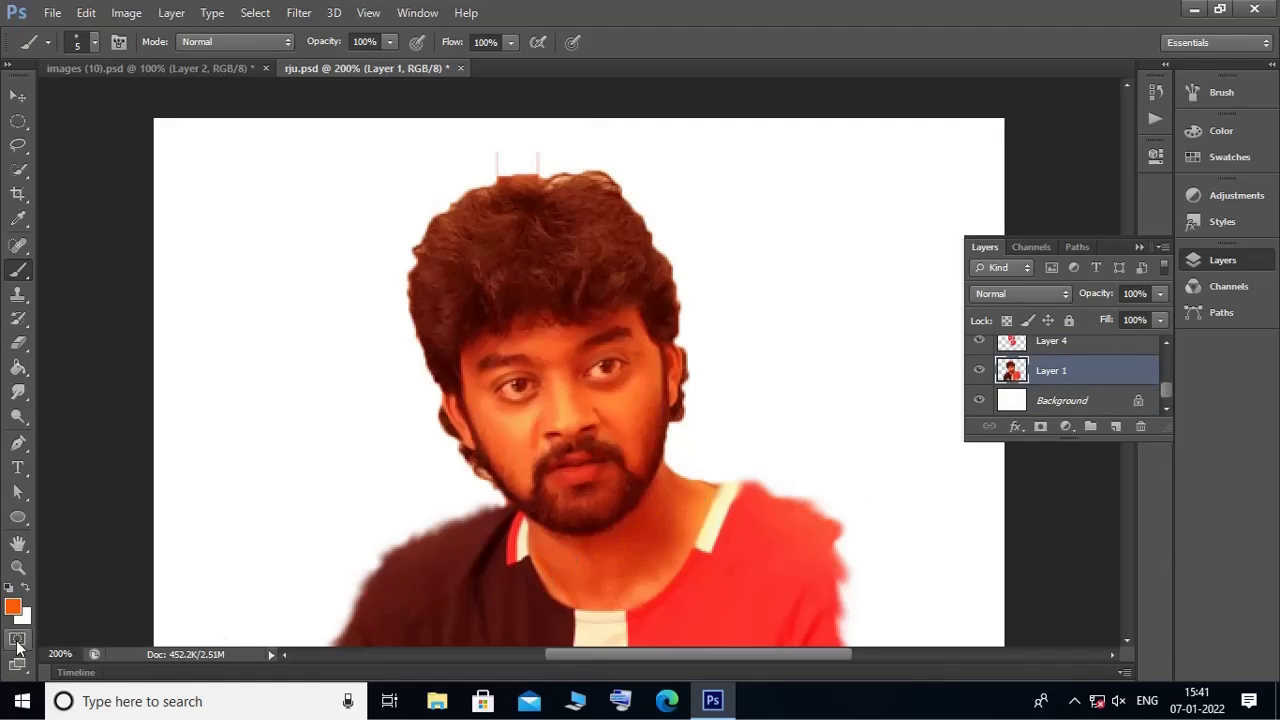
Step: Paint a dark brown mark on the shirt on a new layer faded to 14% fill
click(12, 607)
click(767, 278)
click(955, 104)
click(1116, 426)
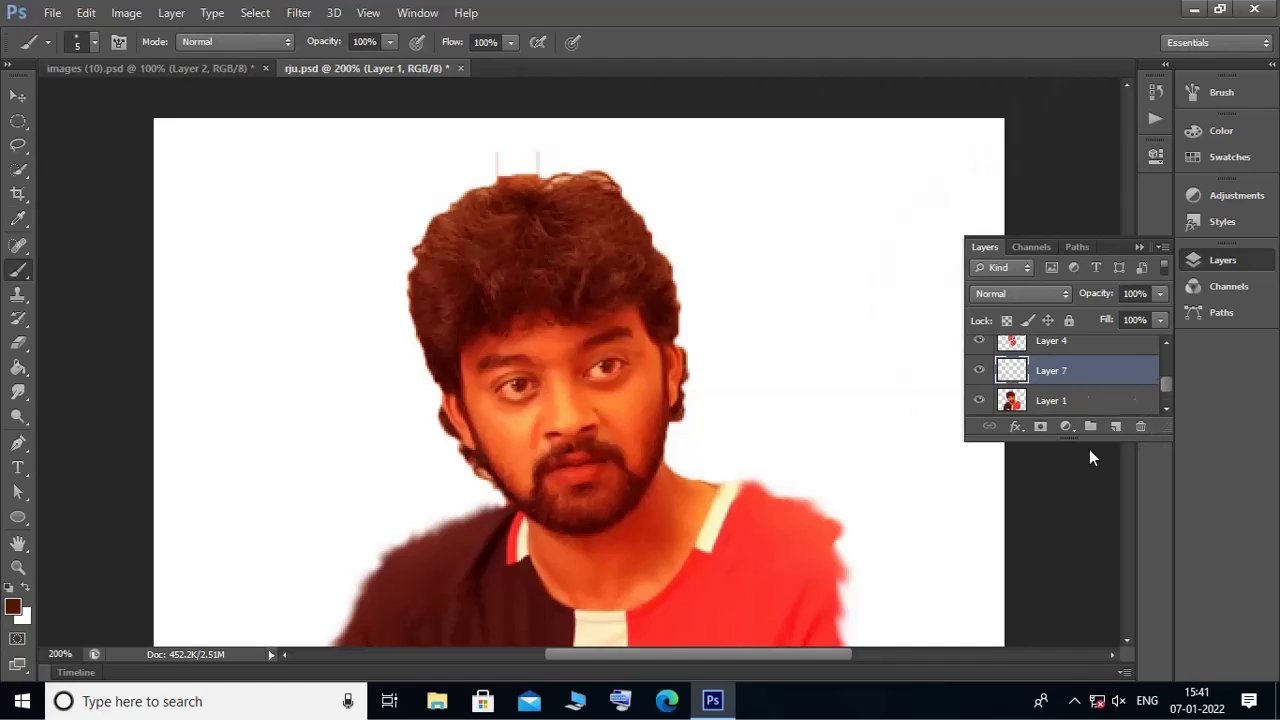
drag(537, 568, 546, 571)
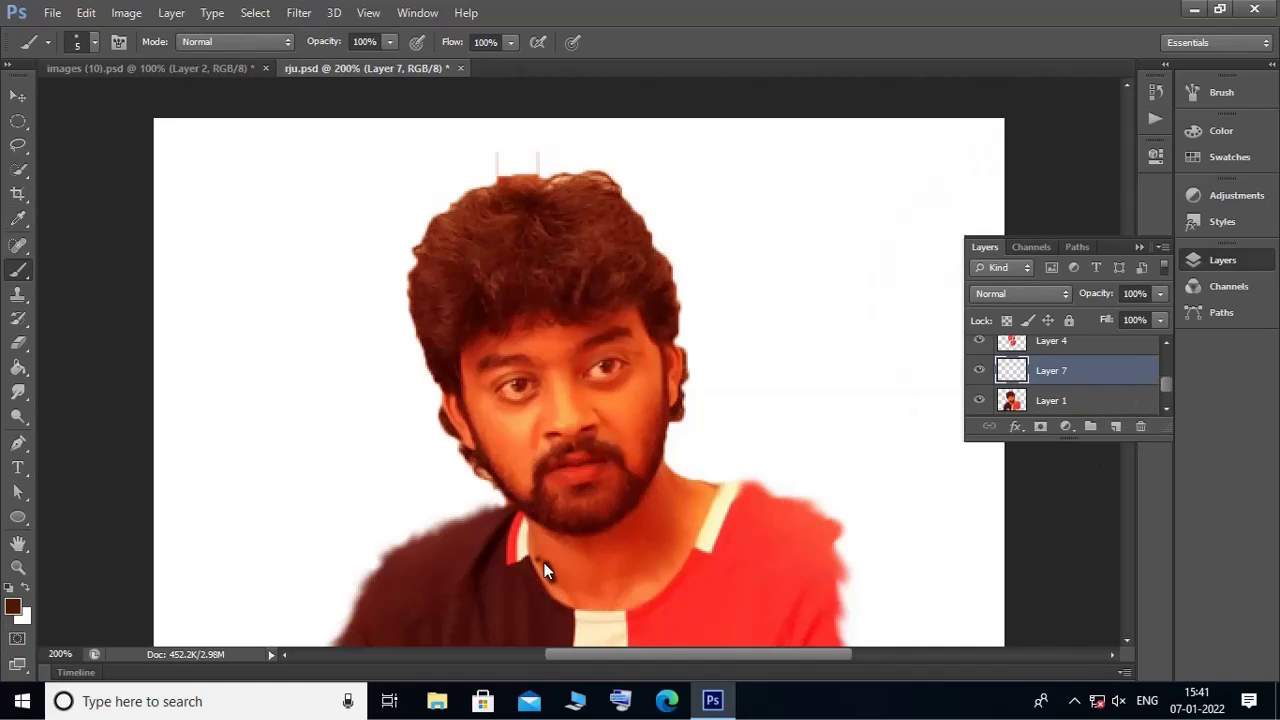
click(1162, 321)
drag(1110, 344, 1080, 342)
click(1160, 320)
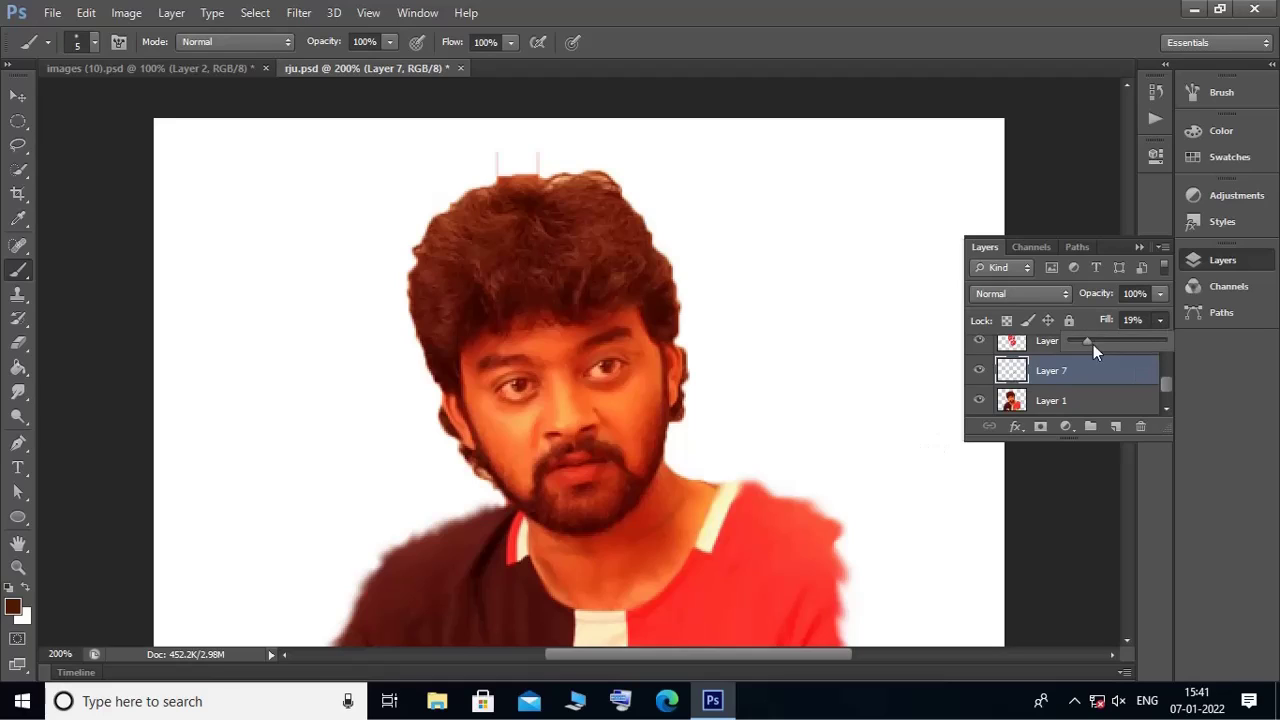
drag(1093, 344, 1088, 343)
Step: Add a larger white cheek stroke on Layer 8 at 13% fill, then add empty Layer 9
key(x)
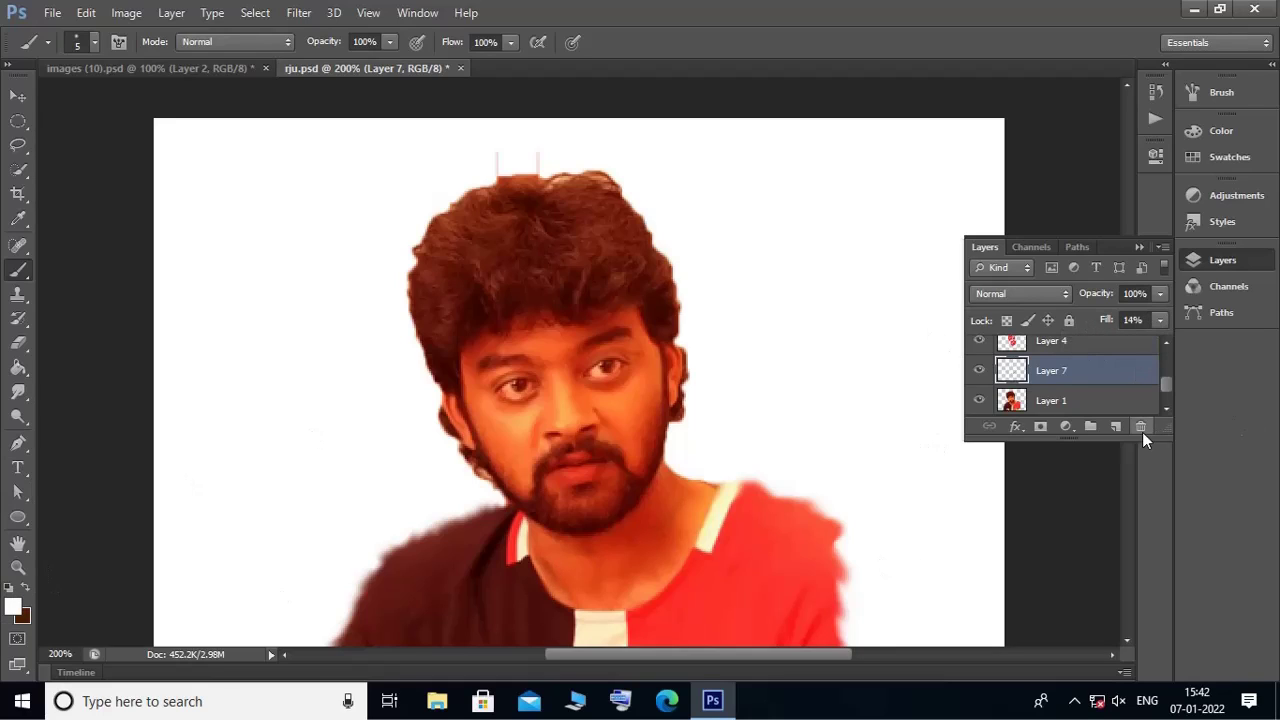
click(1115, 426)
key(bracketright)
key(bracketright)
key(bracketright)
click(1160, 320)
drag(1160, 341, 1090, 338)
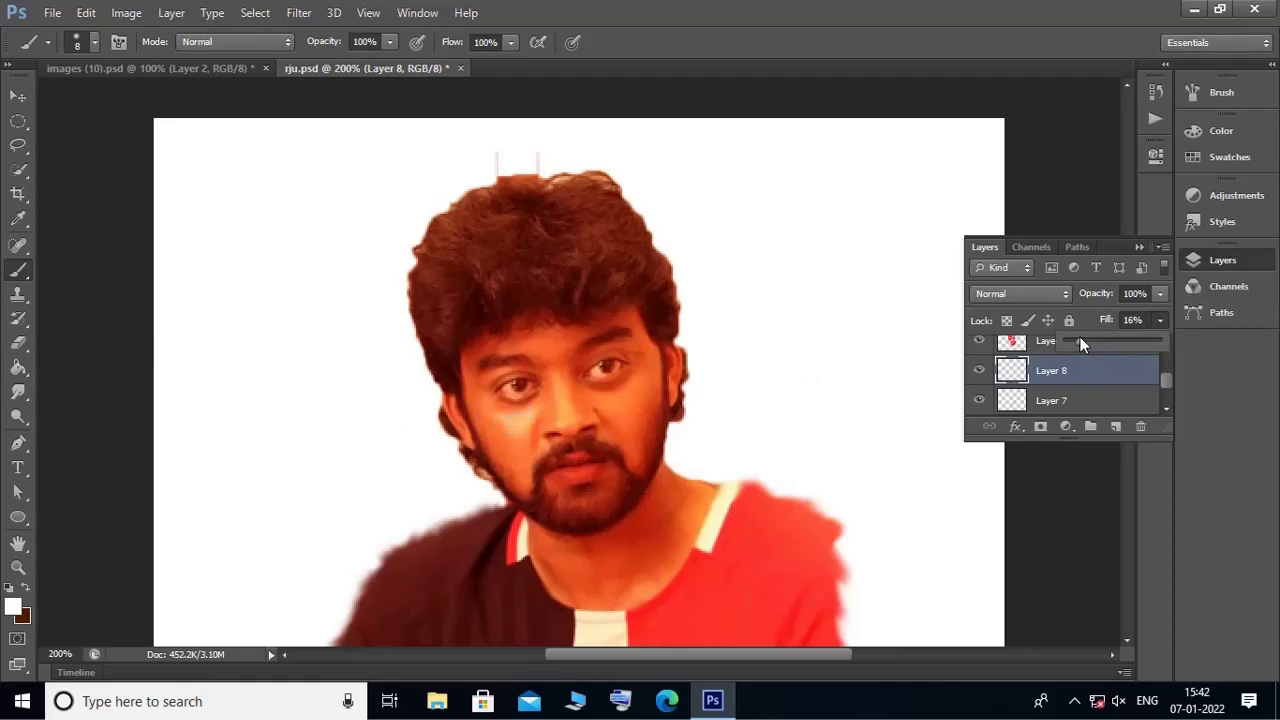
click(616, 413)
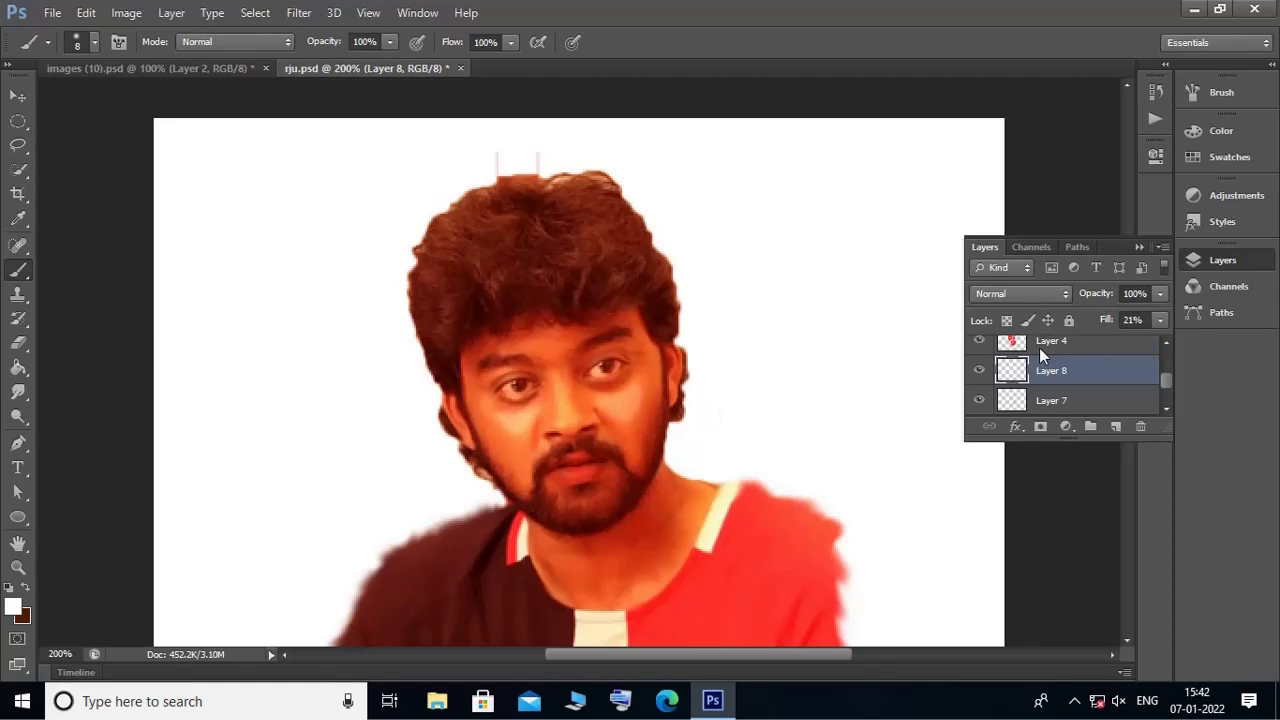
drag(1082, 339, 1079, 339)
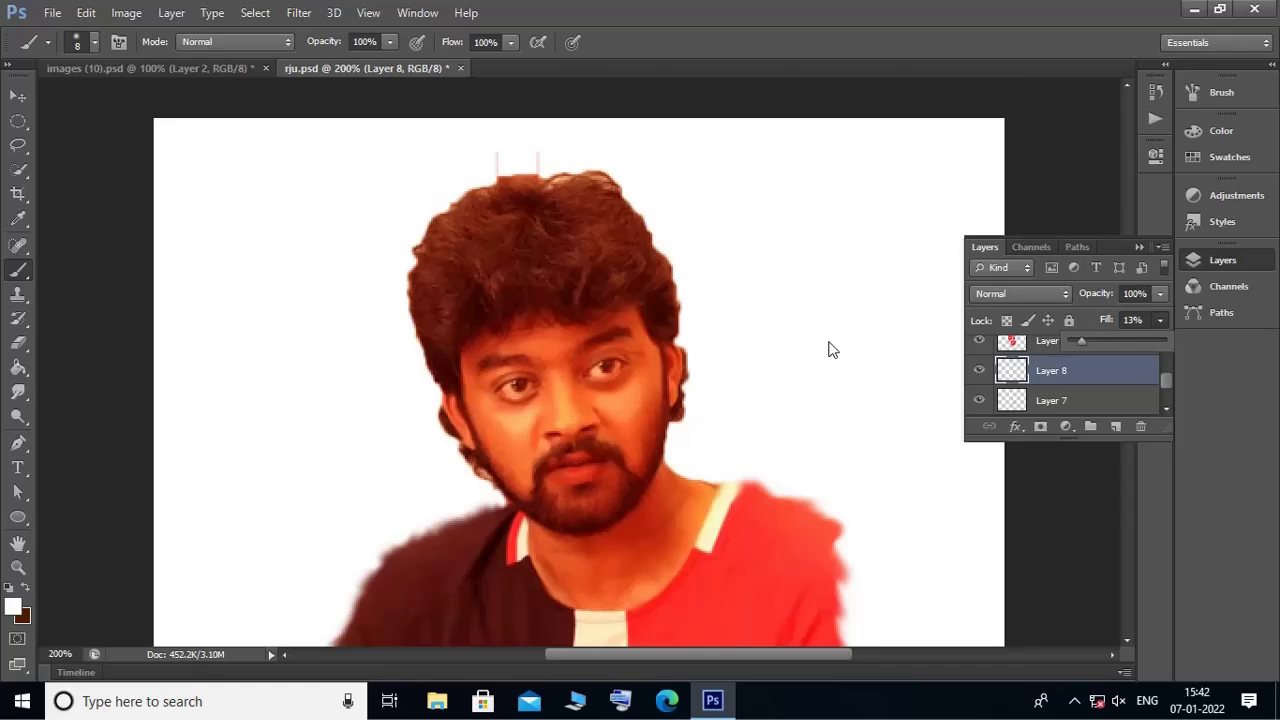
click(626, 409)
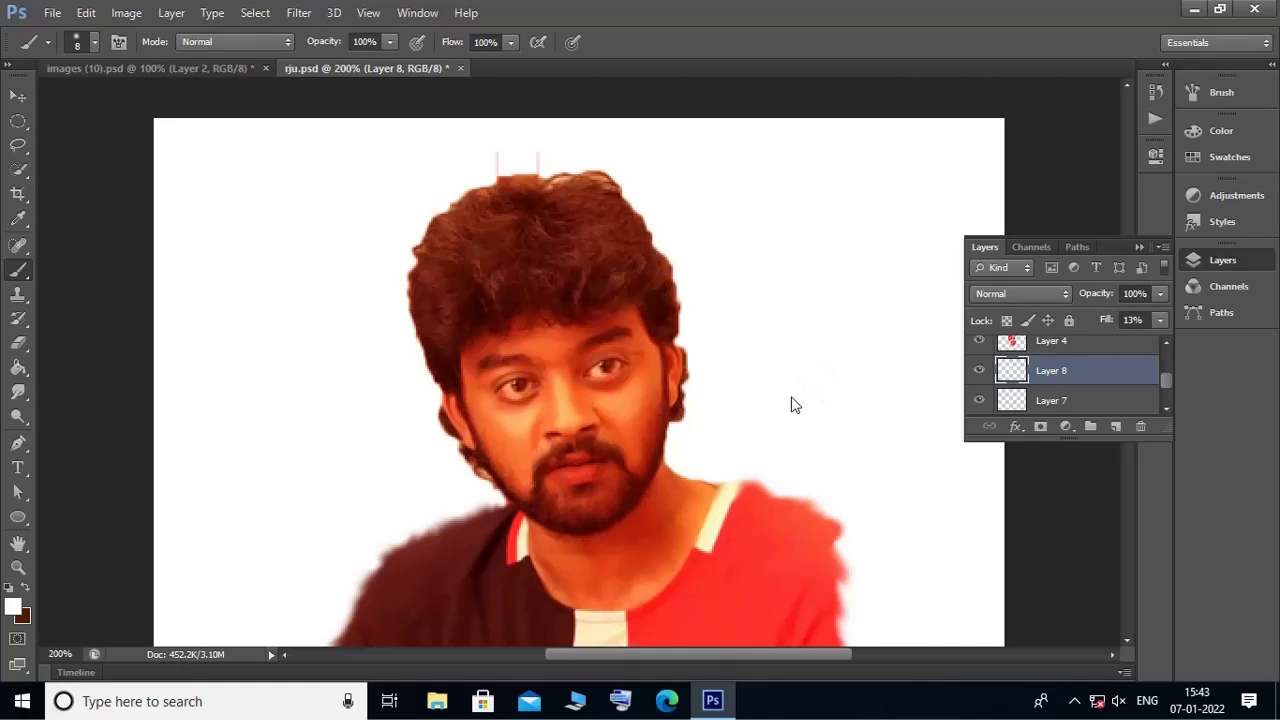
click(13, 588)
click(1115, 426)
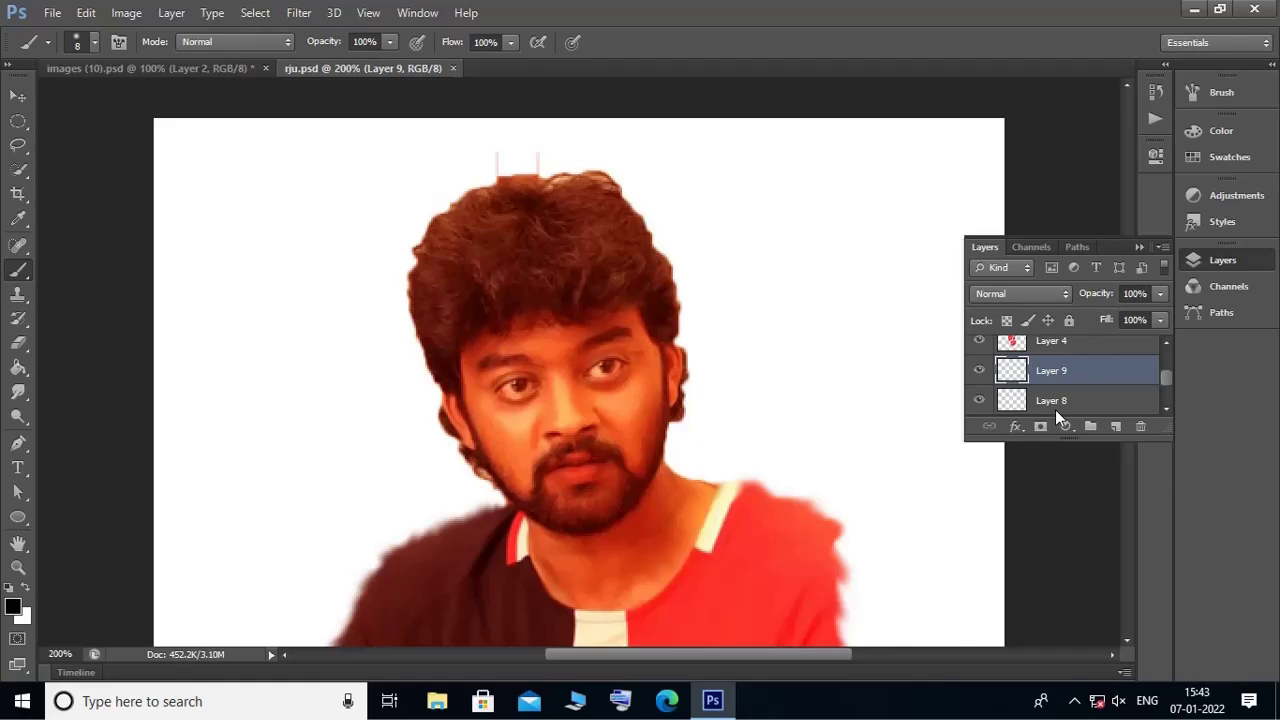
Step: Darken the eyebrow on the image's right with a size-4 brush on a new layer
click(94, 42)
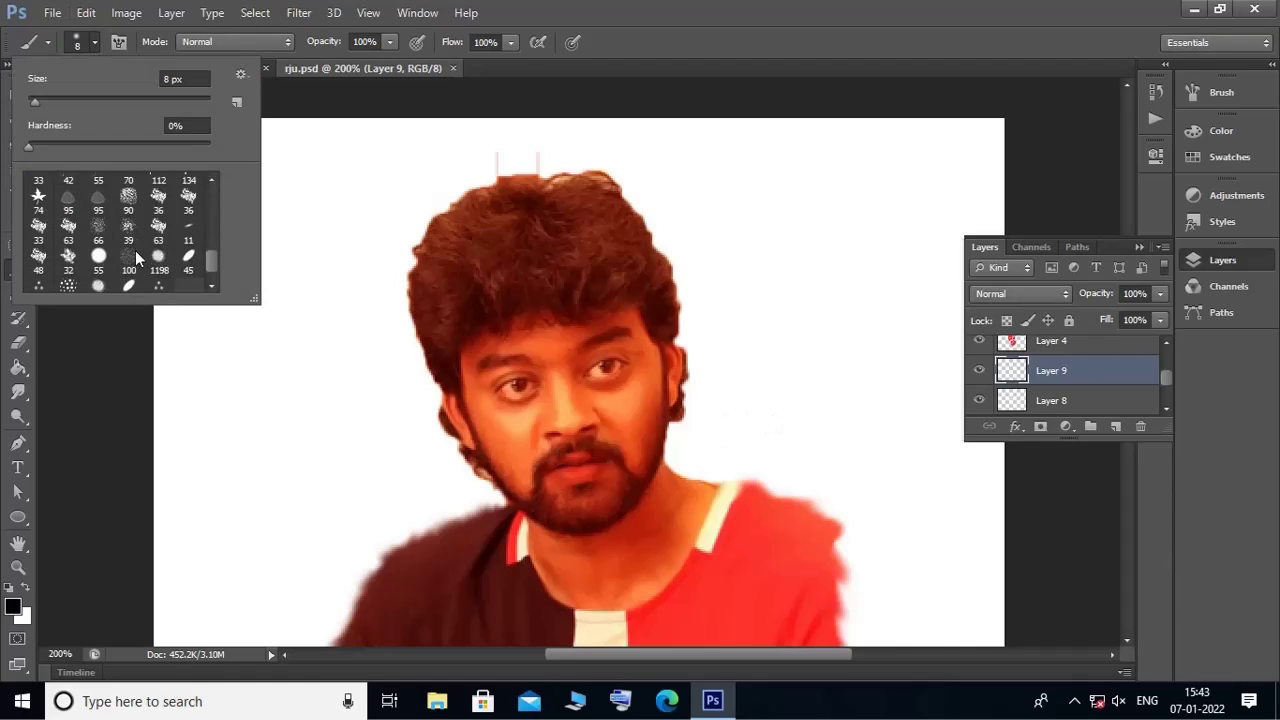
key(Escape)
click(1115, 426)
key(ctrl+plus)
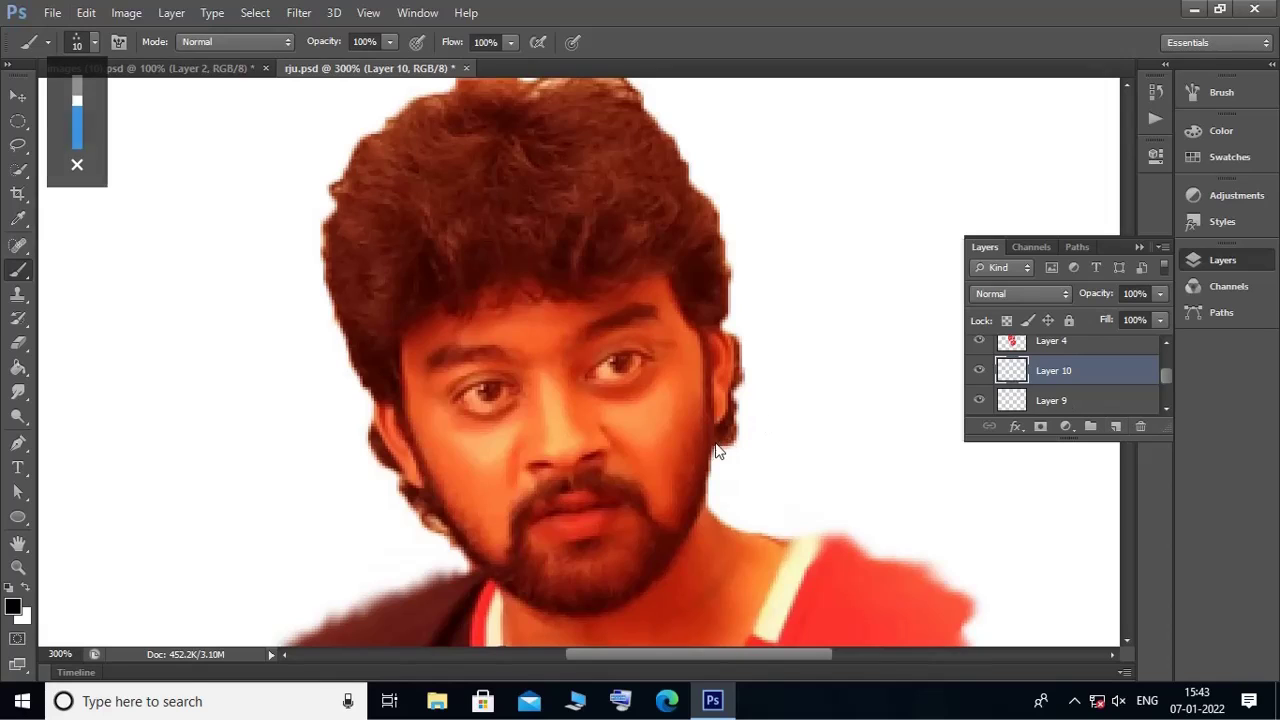
key(bracketleft)
key(bracketleft)
key(bracketleft)
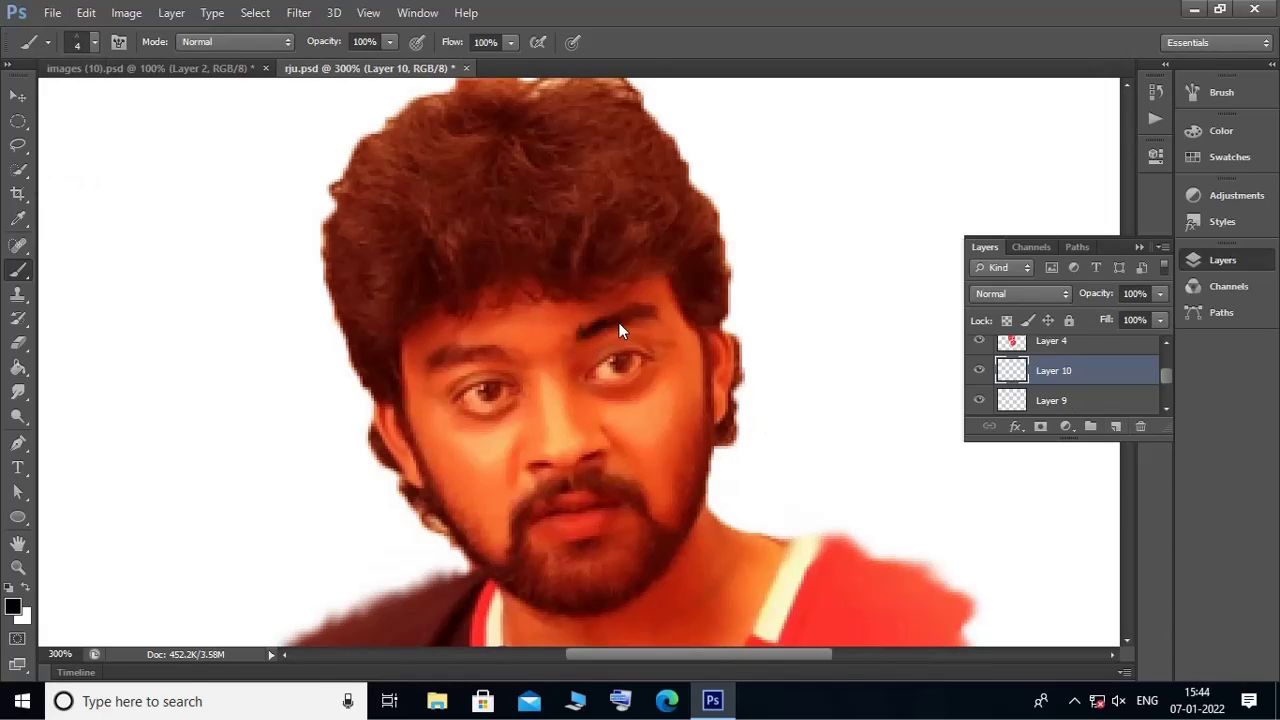
drag(619, 330, 650, 310)
key(ctrl+minus)
Step: Set Layer 10's blend mode to Overlay
click(1020, 293)
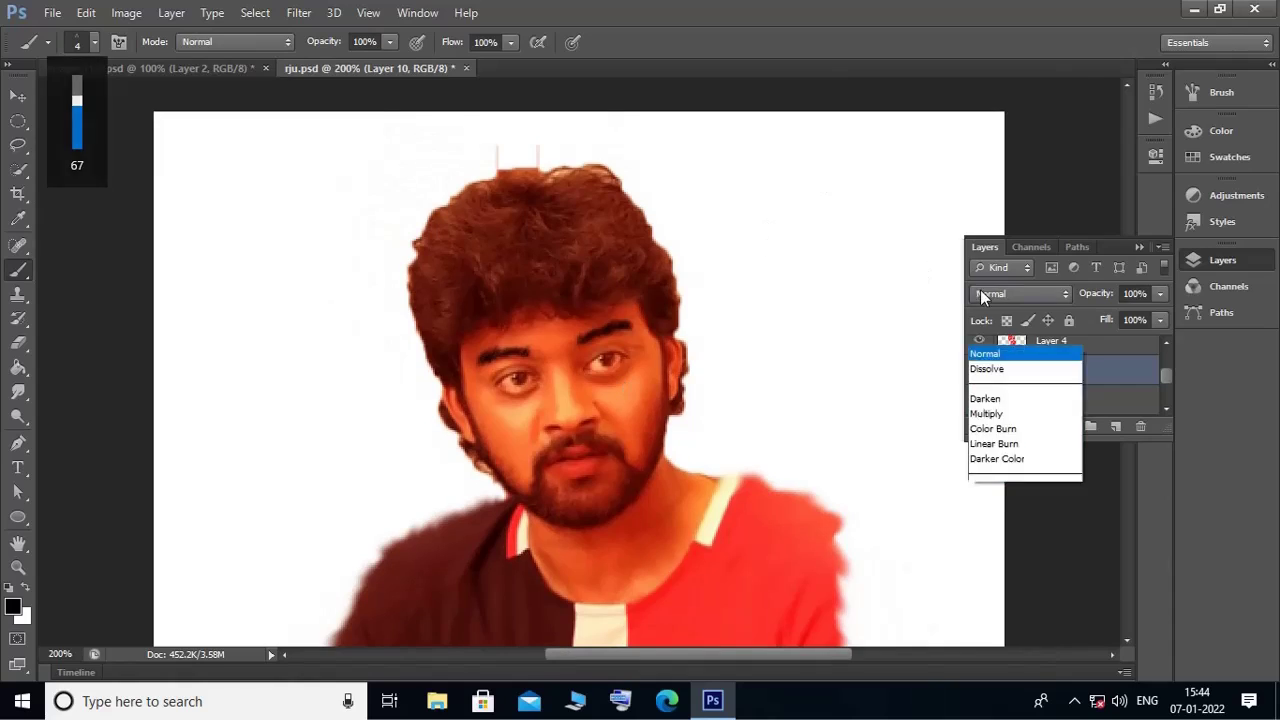
click(1000, 69)
click(1020, 293)
click(1007, 233)
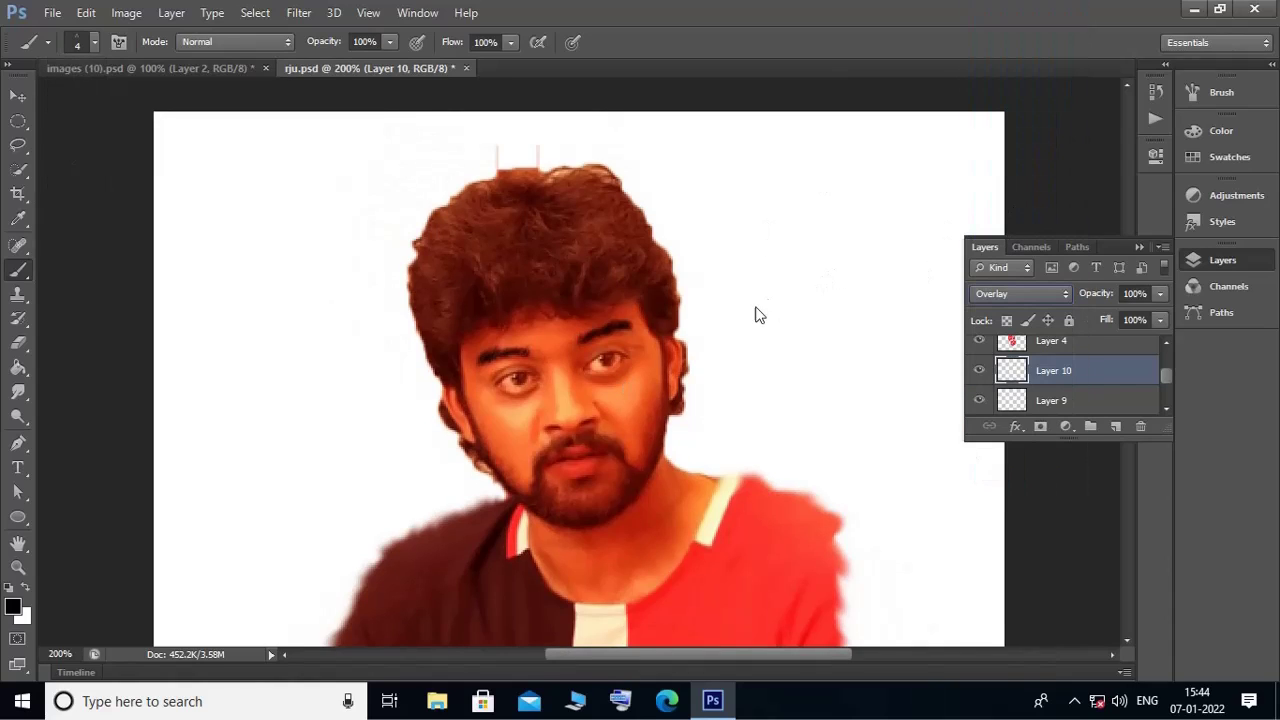
Step: Lower Layer 10's fill to 65%, paint a stroke on it, and save rju.psd
click(1160, 319)
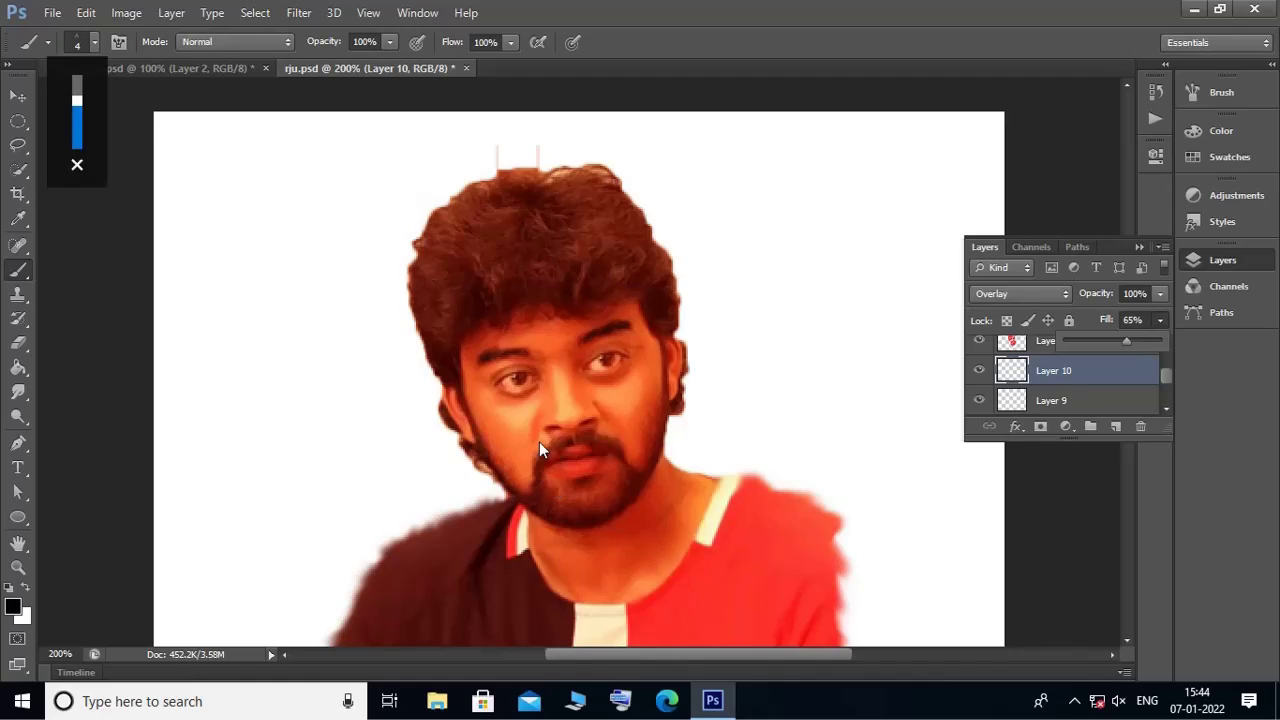
key(ctrl+plus)
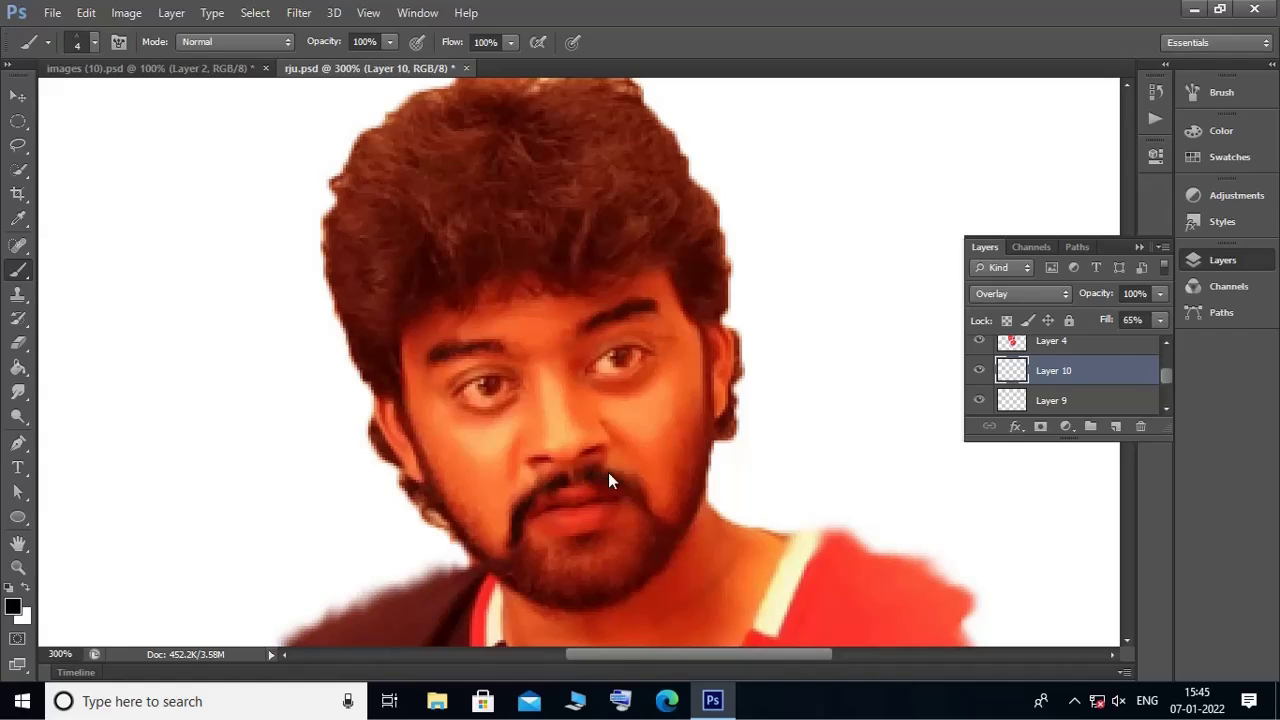
scroll(674, 473, down, 3)
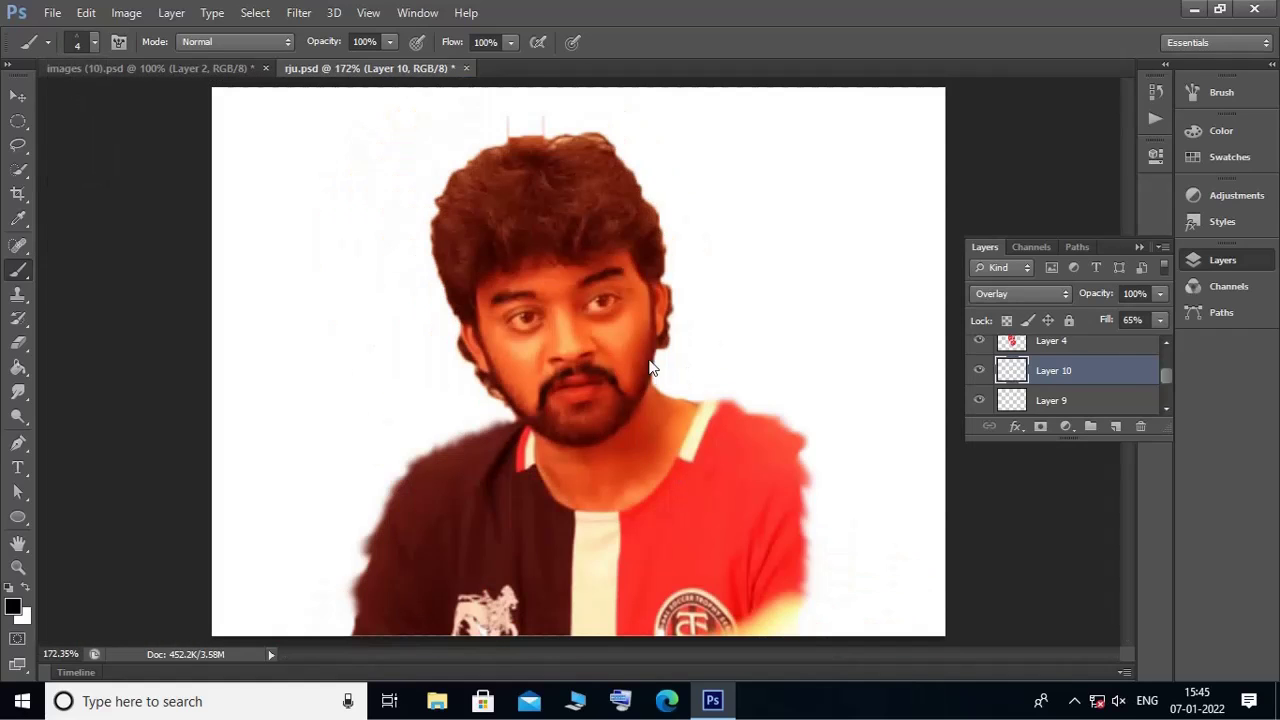
scroll(666, 288, up, 1)
scroll(675, 345, up, 1)
drag(661, 274, 661, 296)
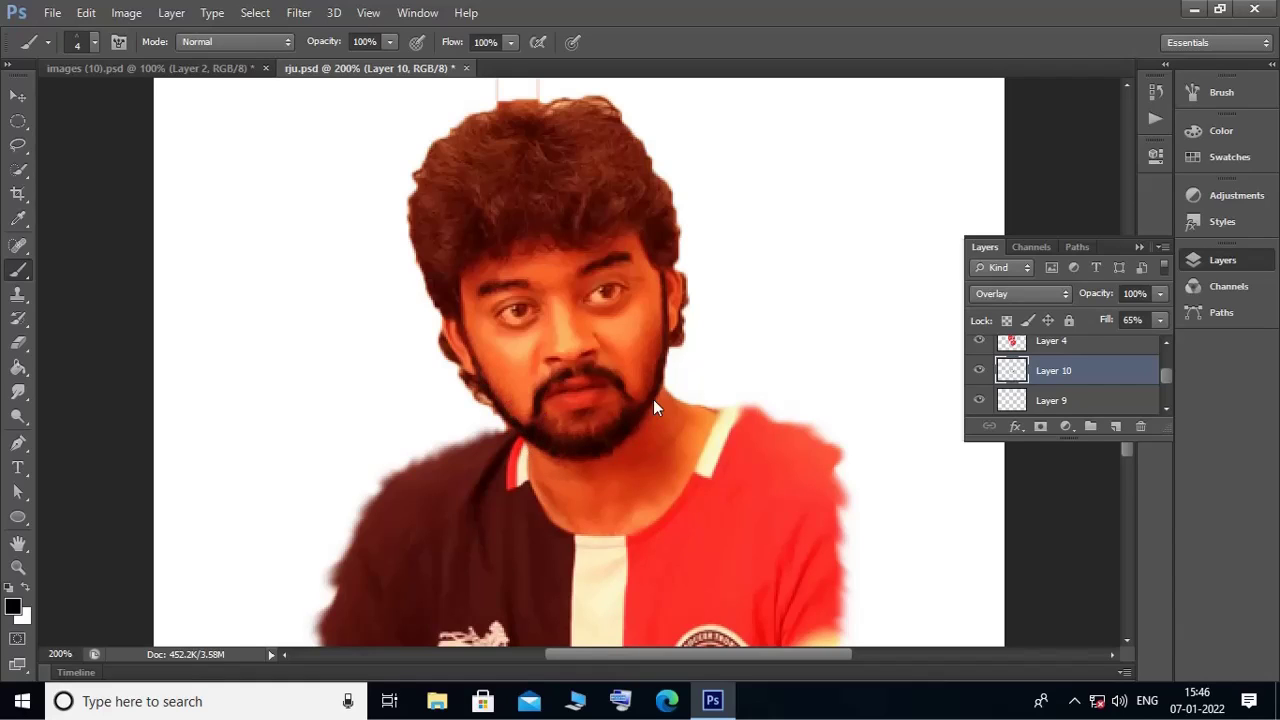
scroll(648, 390, up, 2)
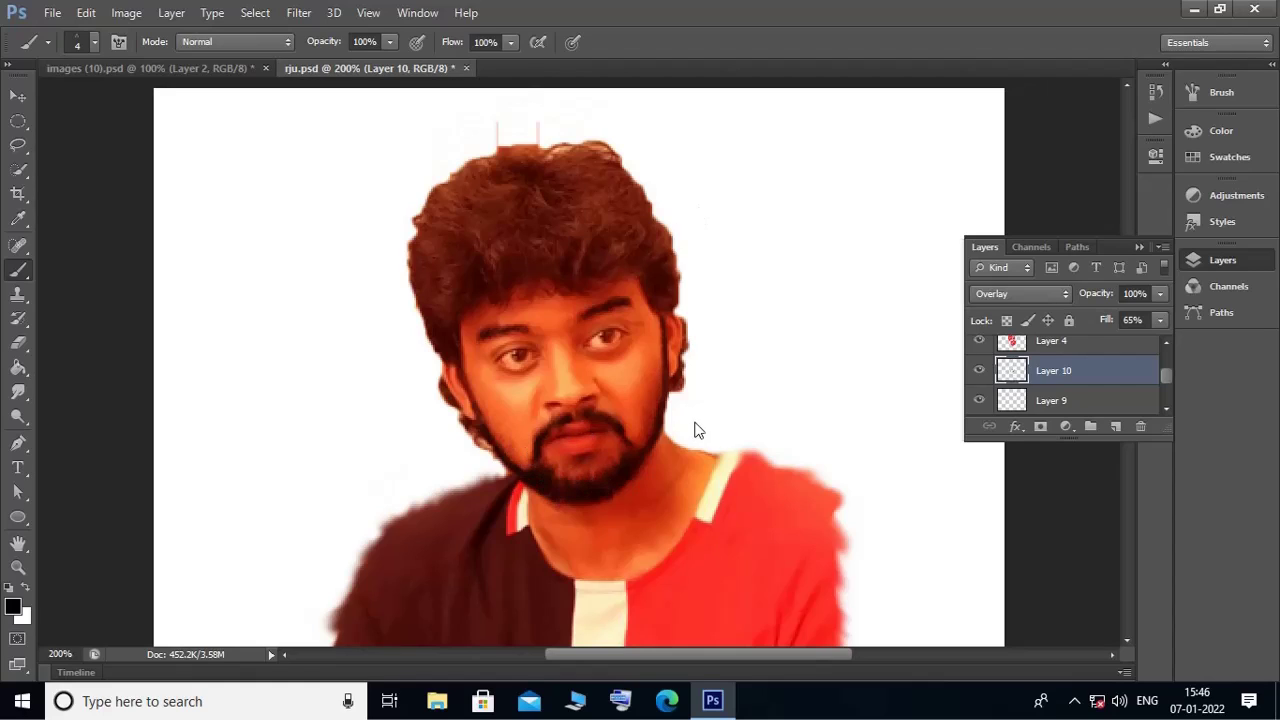
key(ctrl+s)
scroll(640, 360, up, 2)
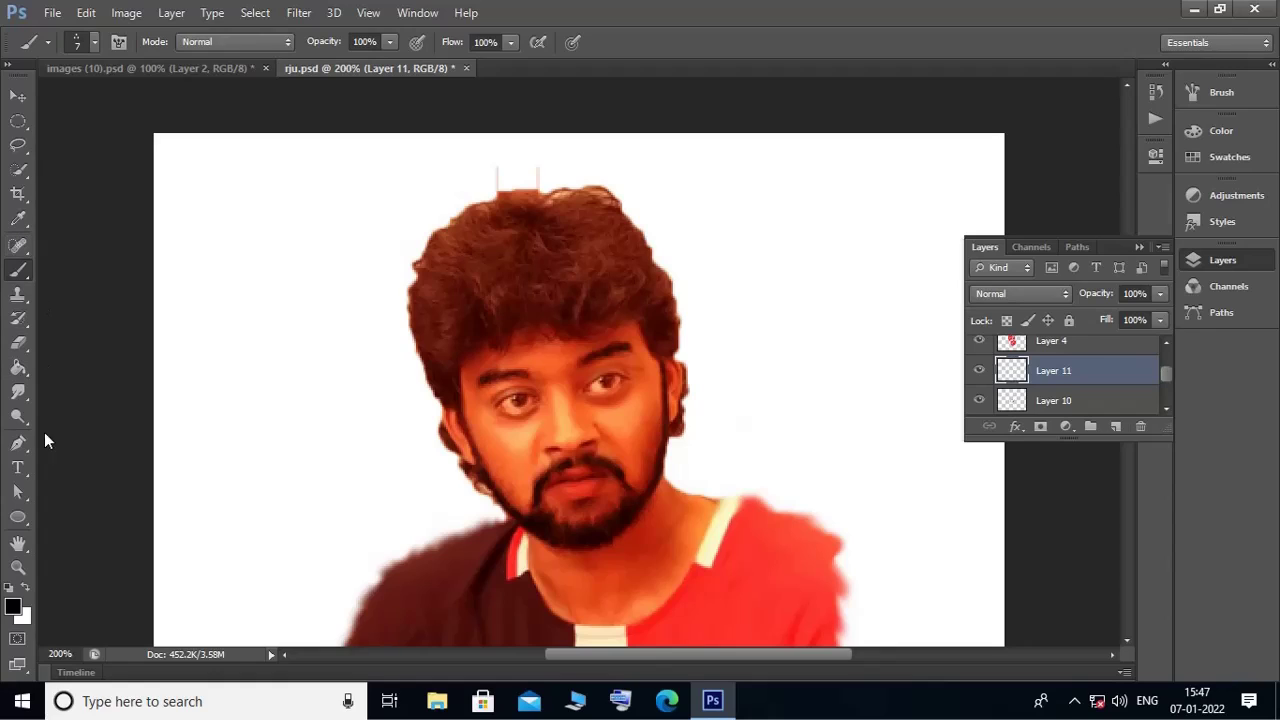
Step: Pen-trace the hair, fill the selection black on Layer 12, and lower it to 61% fill
key(p)
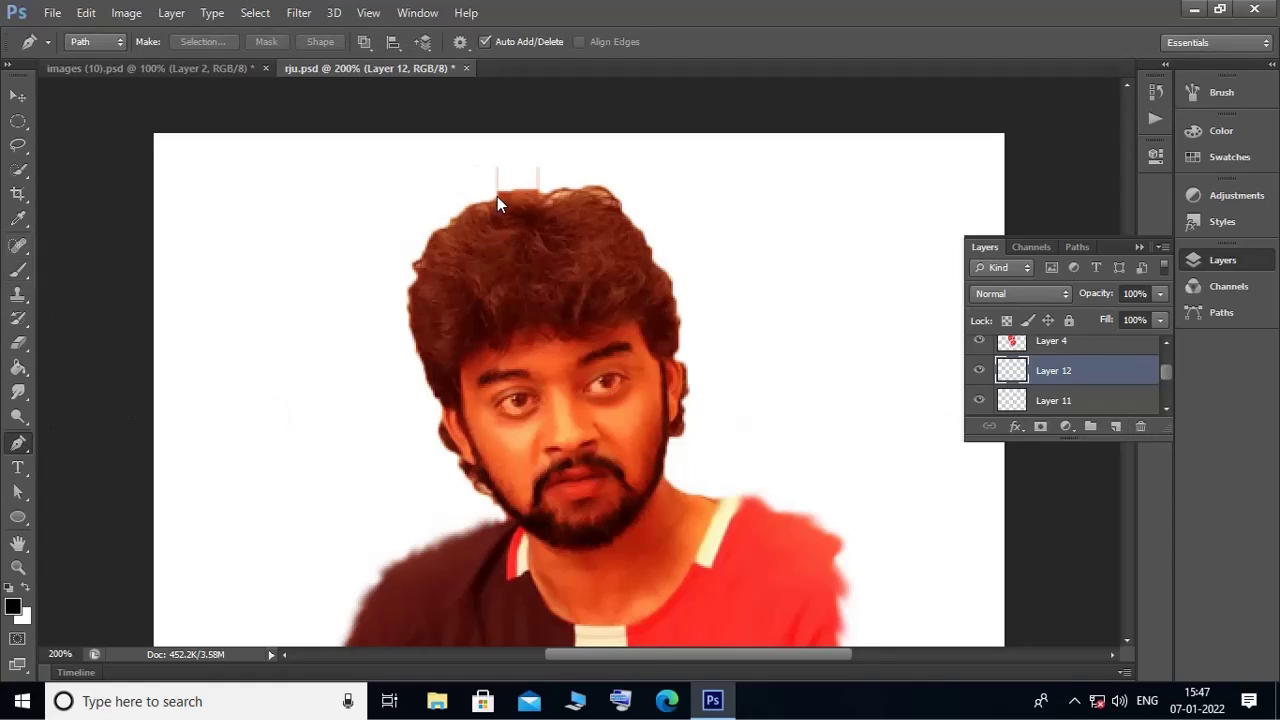
click(621, 208)
click(637, 221)
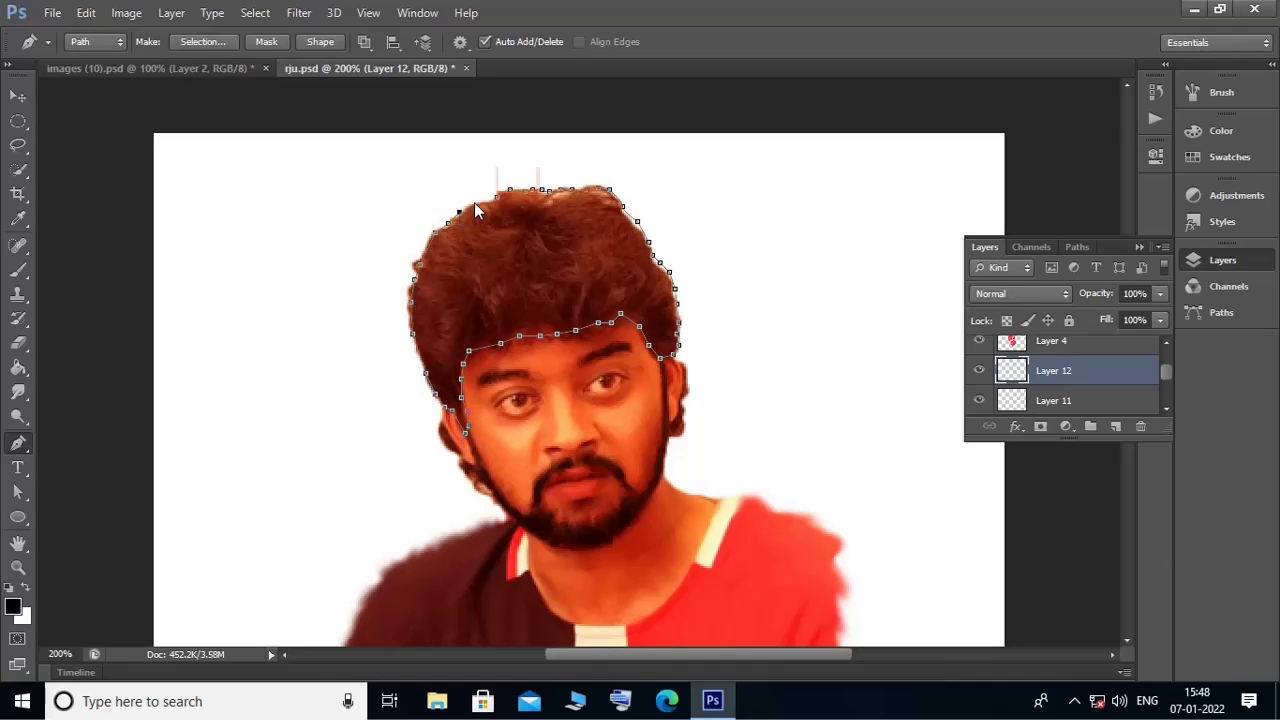
right_click(555, 262)
key(Return)
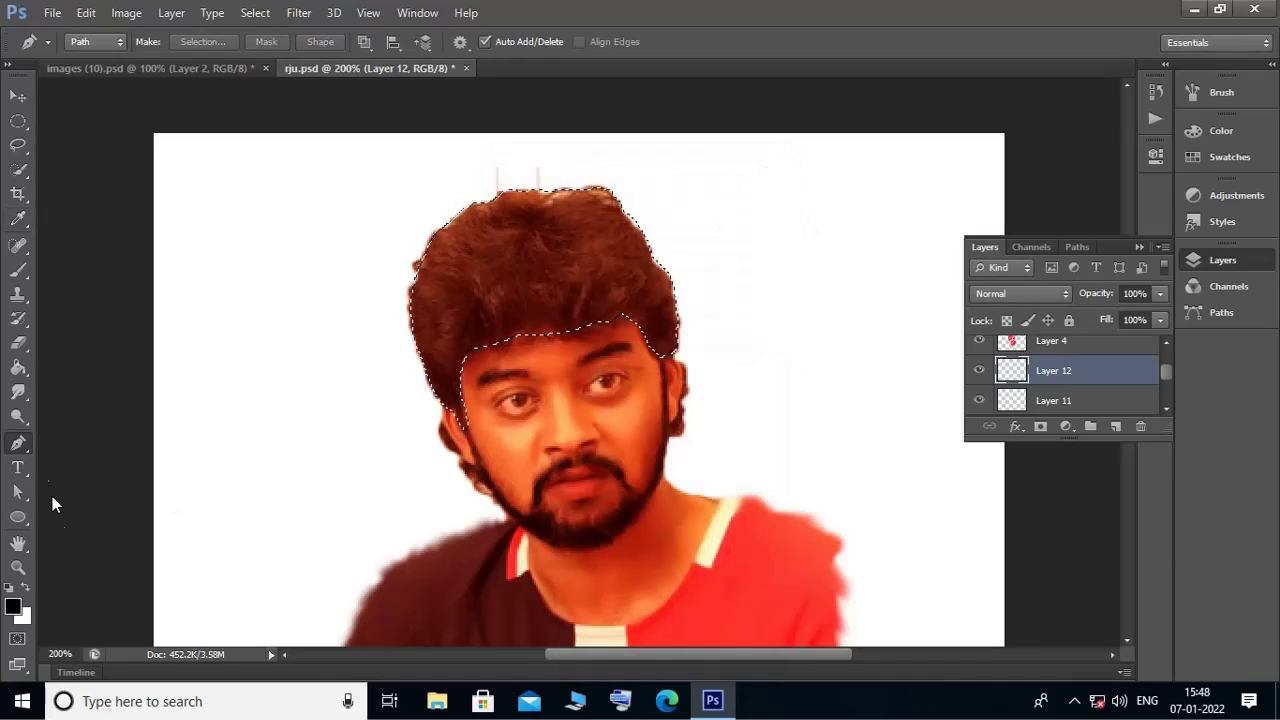
click(18, 368)
click(454, 291)
click(1160, 320)
drag(1148, 343, 1109, 354)
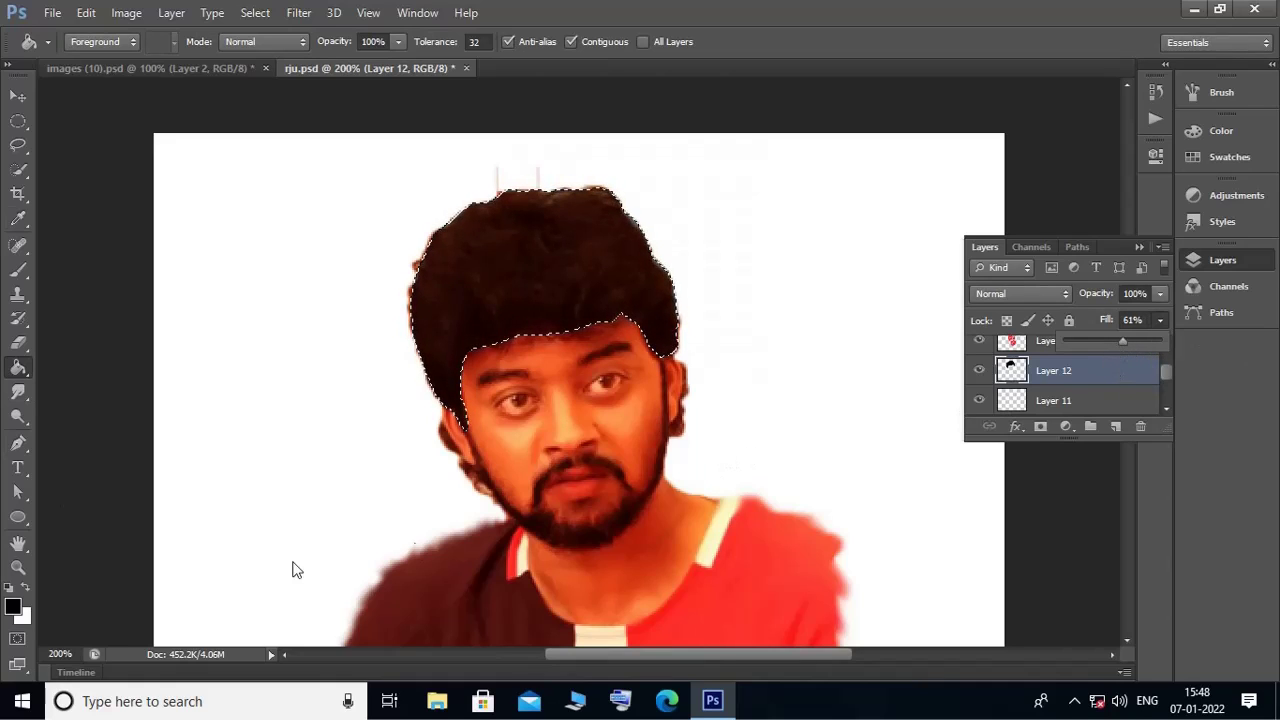
Step: Choose mid grey for the brush, test and undo a stroke, and add a fresh layer
click(1116, 426)
click(14, 607)
click(533, 261)
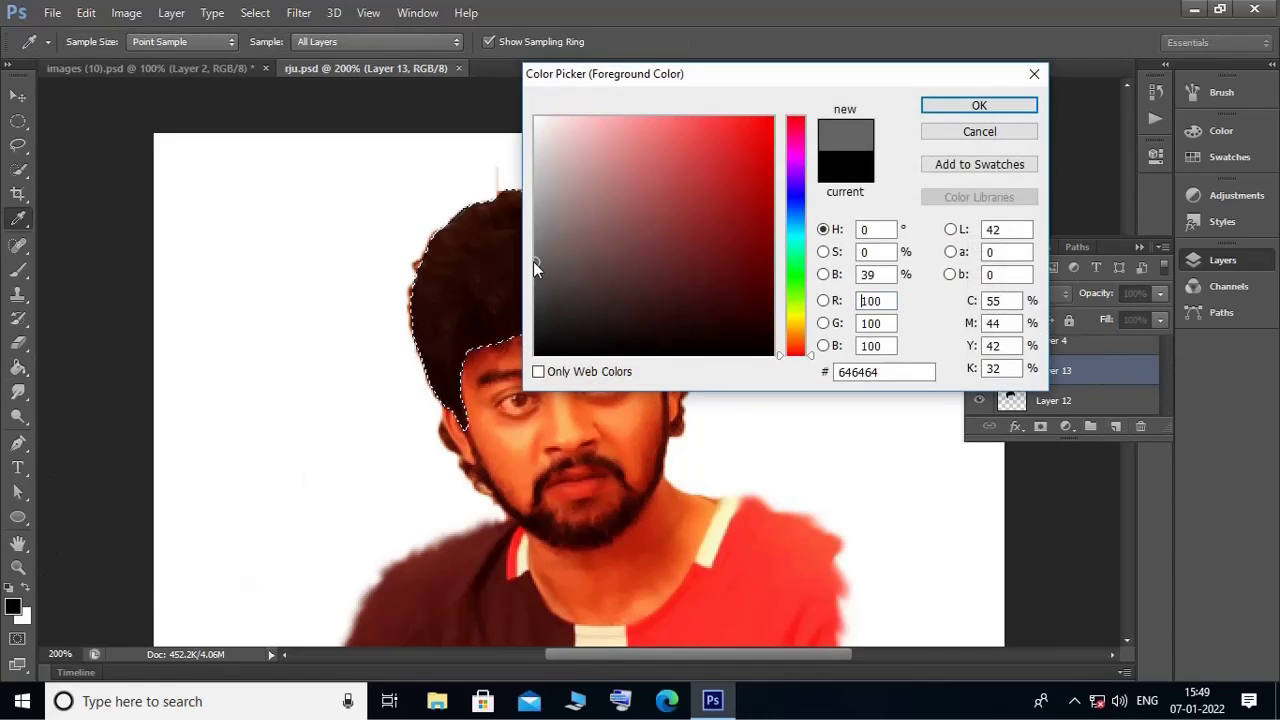
key(Return)
click(18, 270)
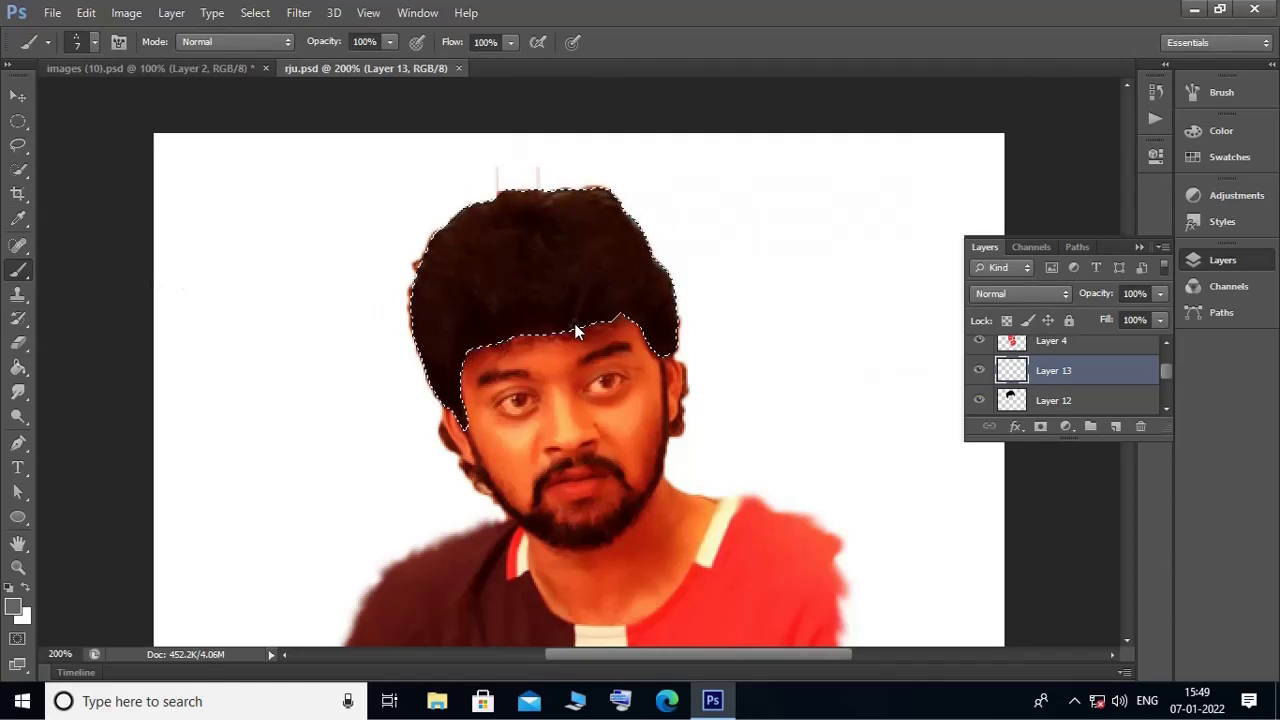
drag(571, 329, 585, 297)
key(ctrl+z)
click(1116, 426)
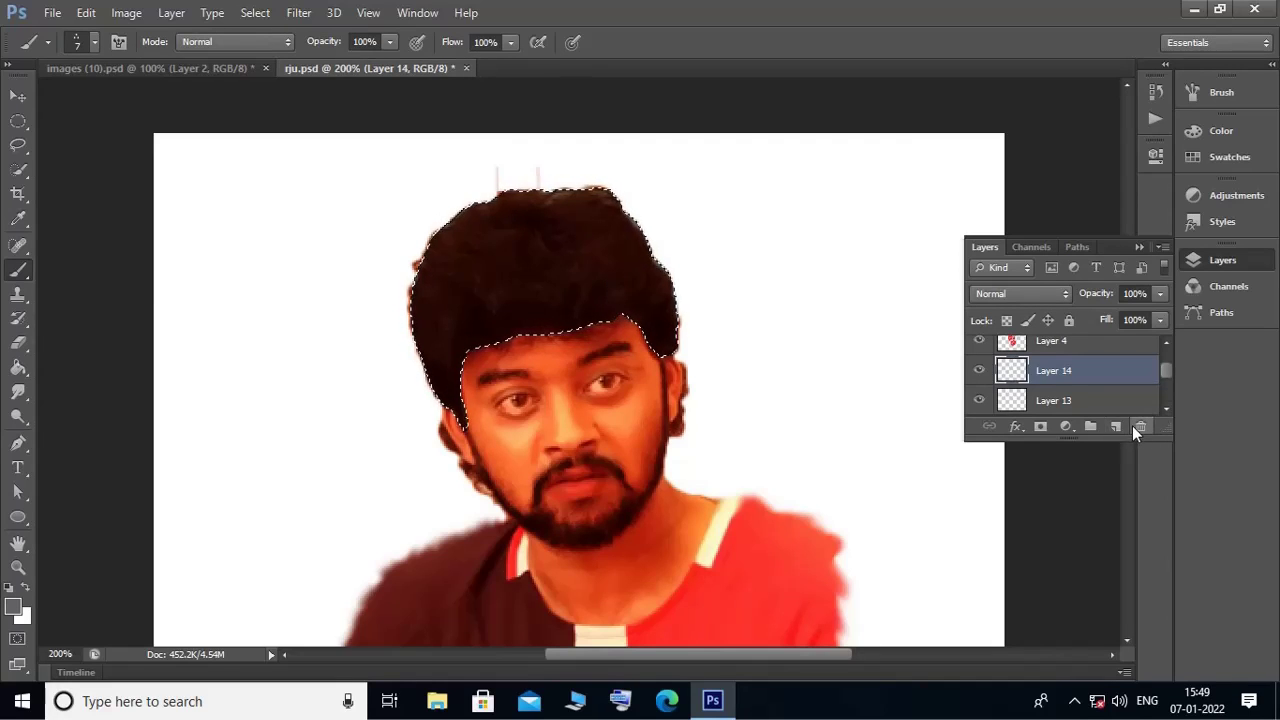
Step: Enable Shape Dynamics (73% min diameter, 8% roundness jitter, 18% min roundness) and paint grey strands
click(75, 37)
click(118, 41)
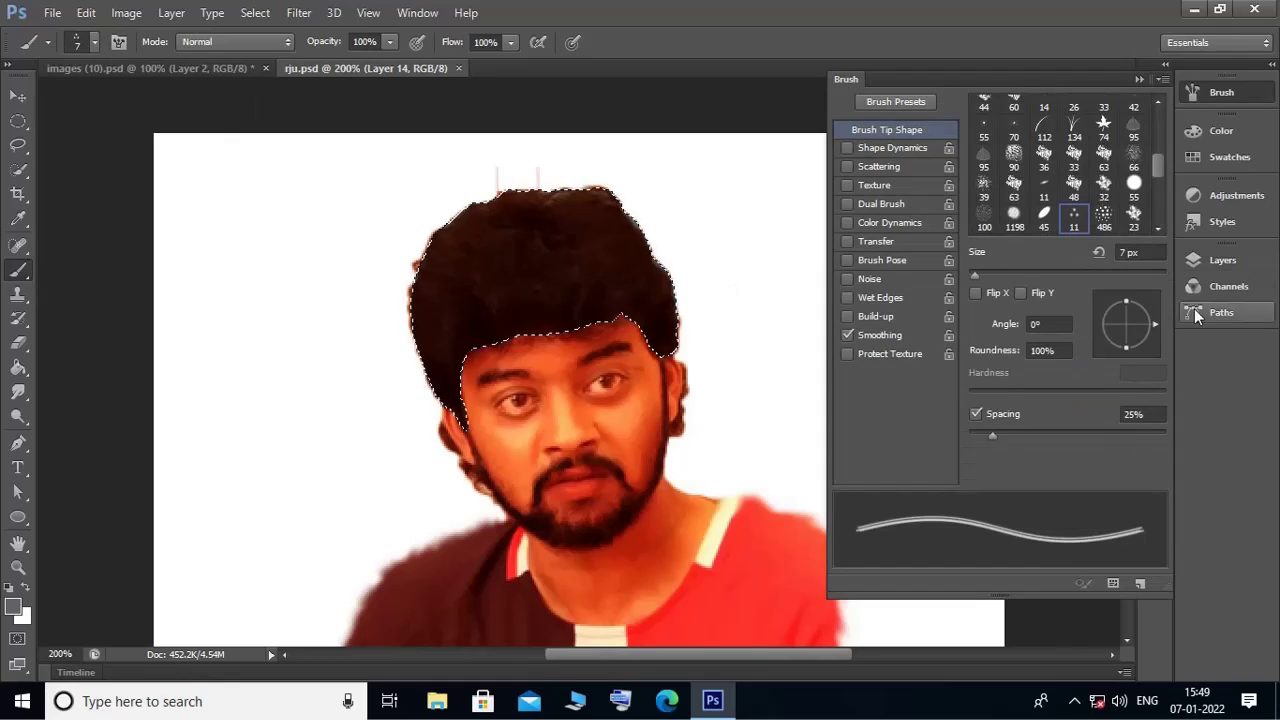
click(885, 147)
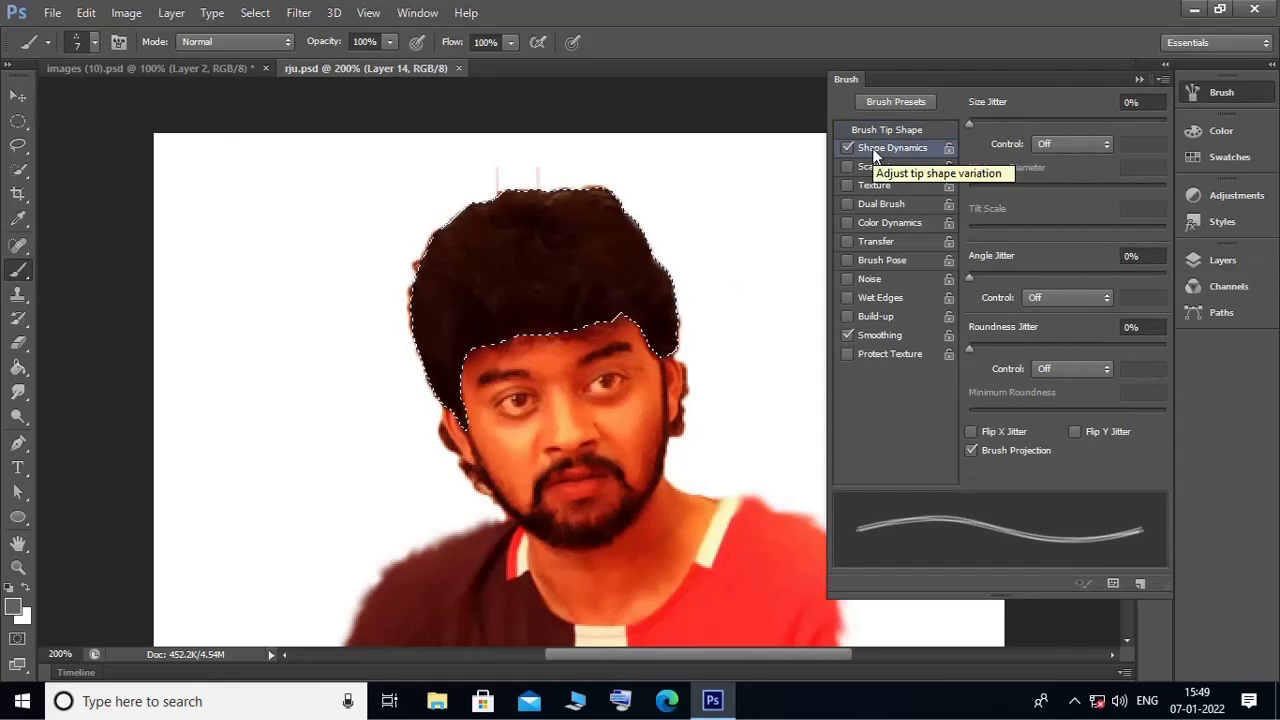
drag(969, 188, 1113, 188)
drag(970, 347, 984, 347)
drag(969, 410, 1003, 410)
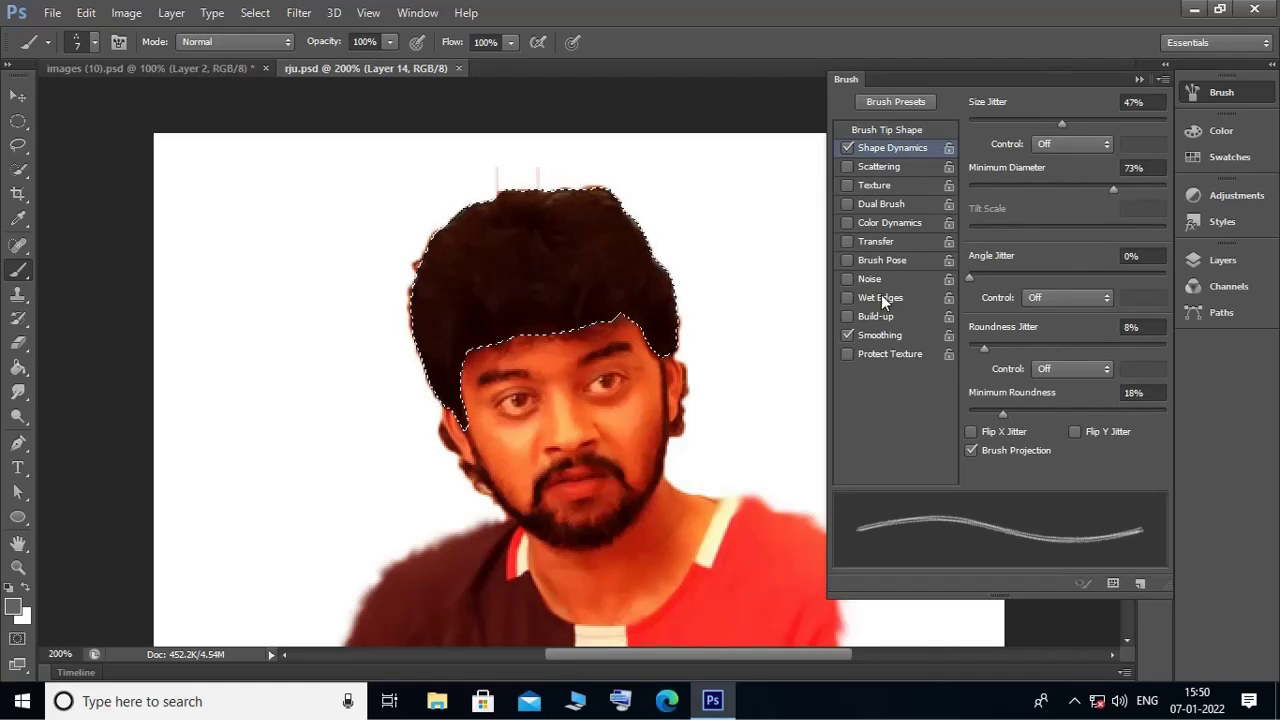
key(F5)
mouse_move(625, 321)
mouse_down()
mouse_move(579, 315)
mouse_move(614, 300)
mouse_up()
drag(527, 222, 557, 251)
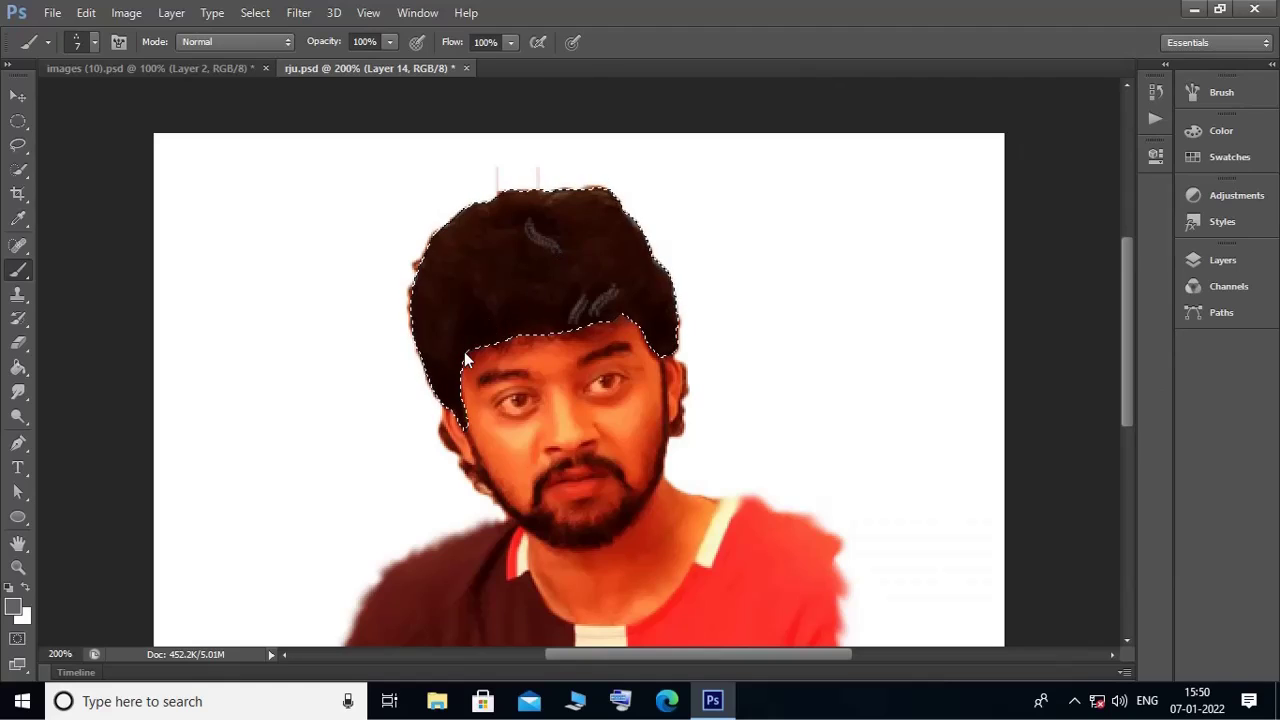
Step: Add more grey strands along the left and upper-left hair
drag(424, 347, 441, 346)
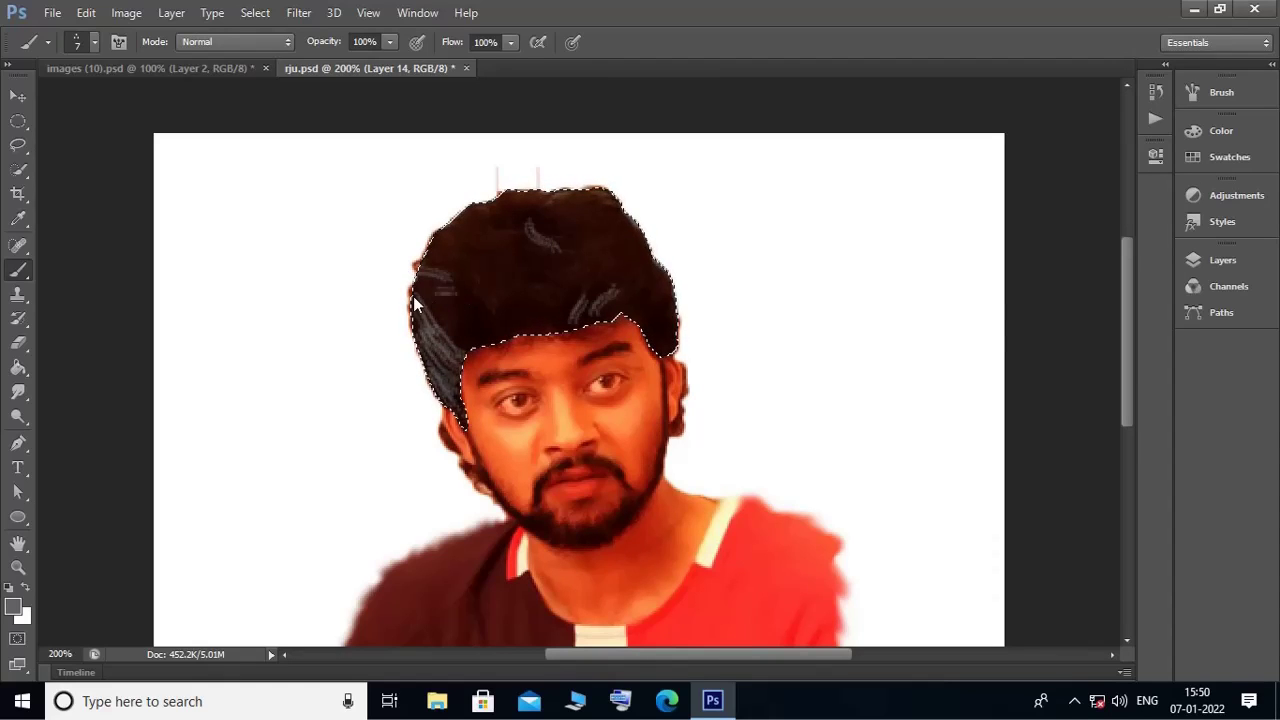
mouse_move(413, 296)
mouse_down()
mouse_move(452, 276)
mouse_move(438, 340)
mouse_up()
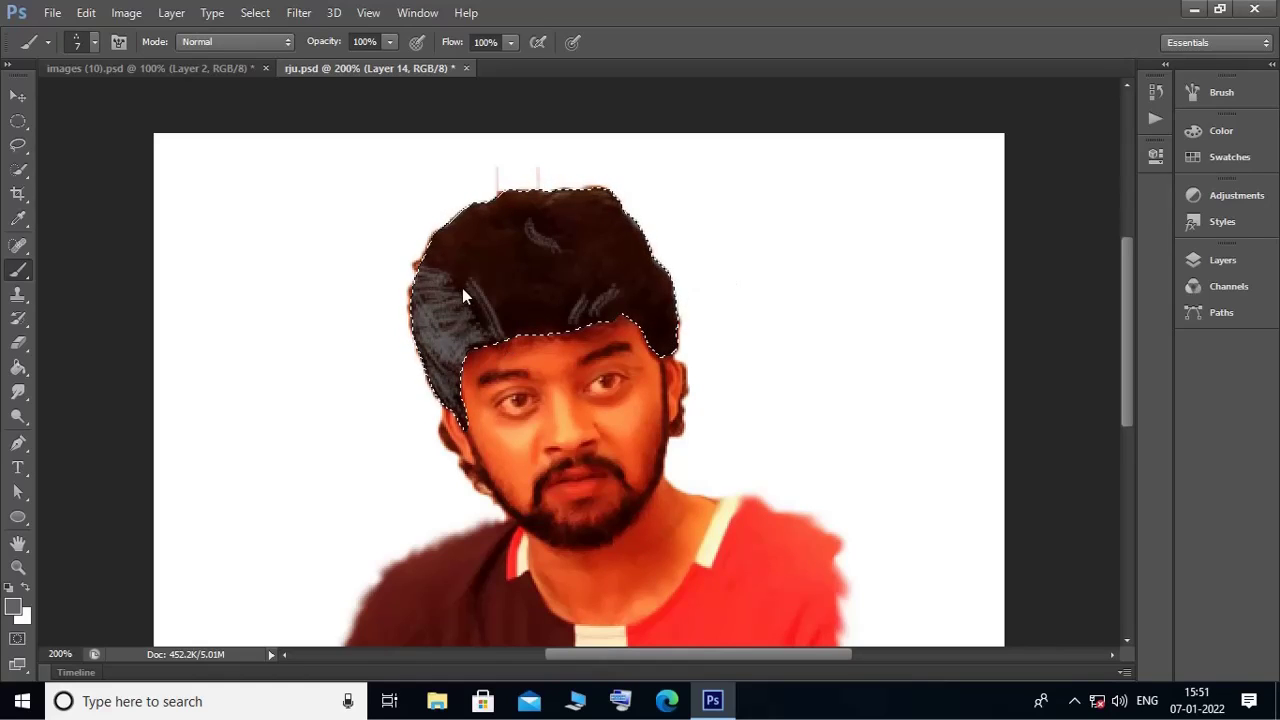
drag(469, 293, 450, 225)
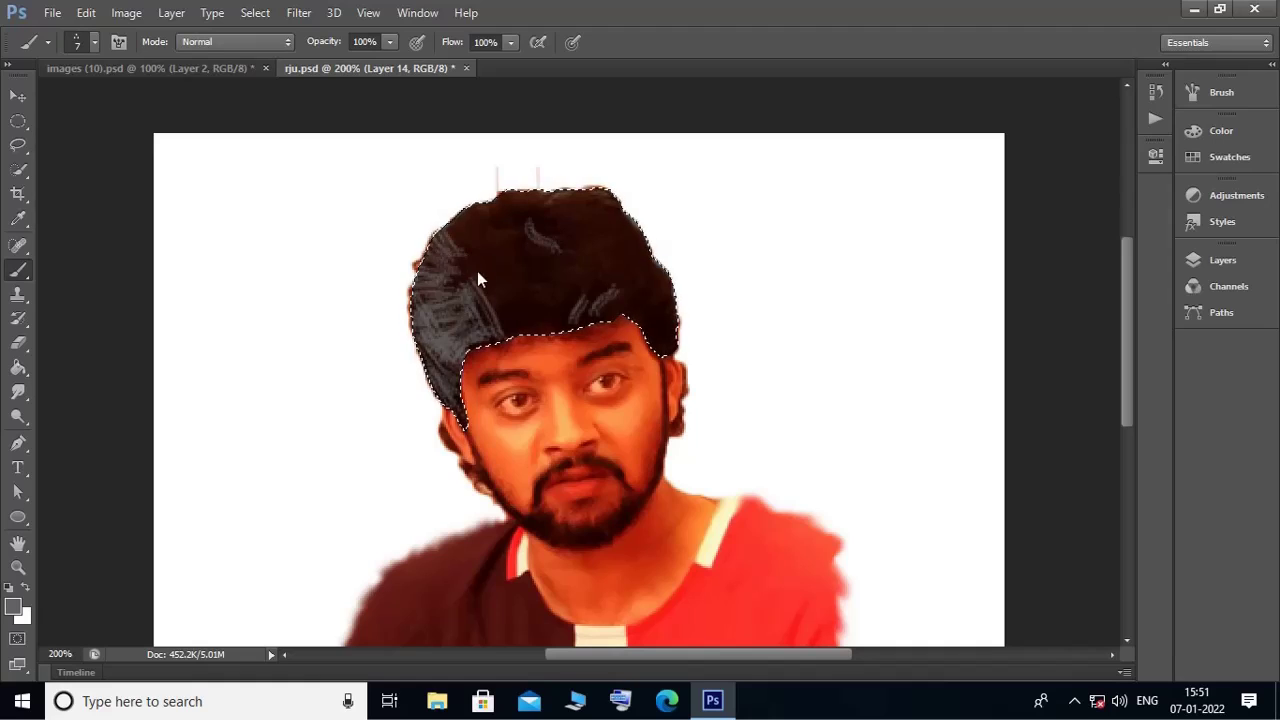
click(1215, 260)
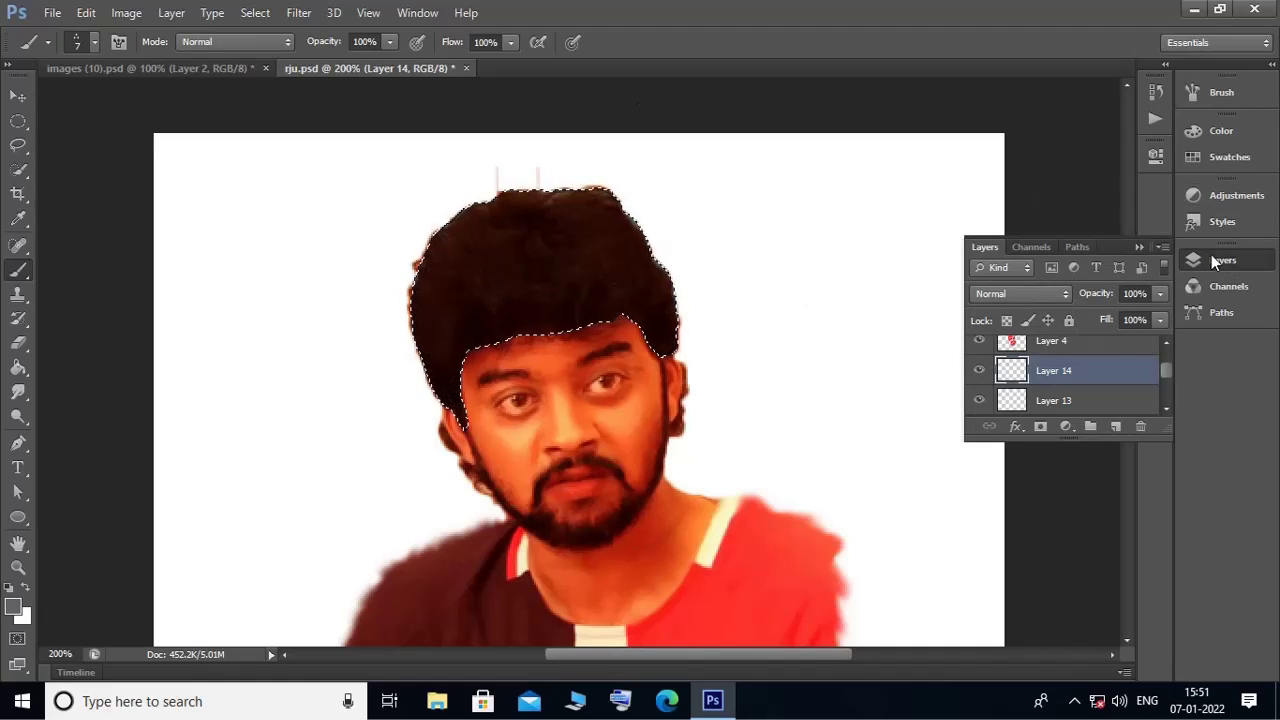
Step: Set the foreground to blue #05b5ff and brush blue strands across the top and upper-left hair
click(13, 607)
drag(795, 340, 795, 224)
drag(700, 200, 795, 117)
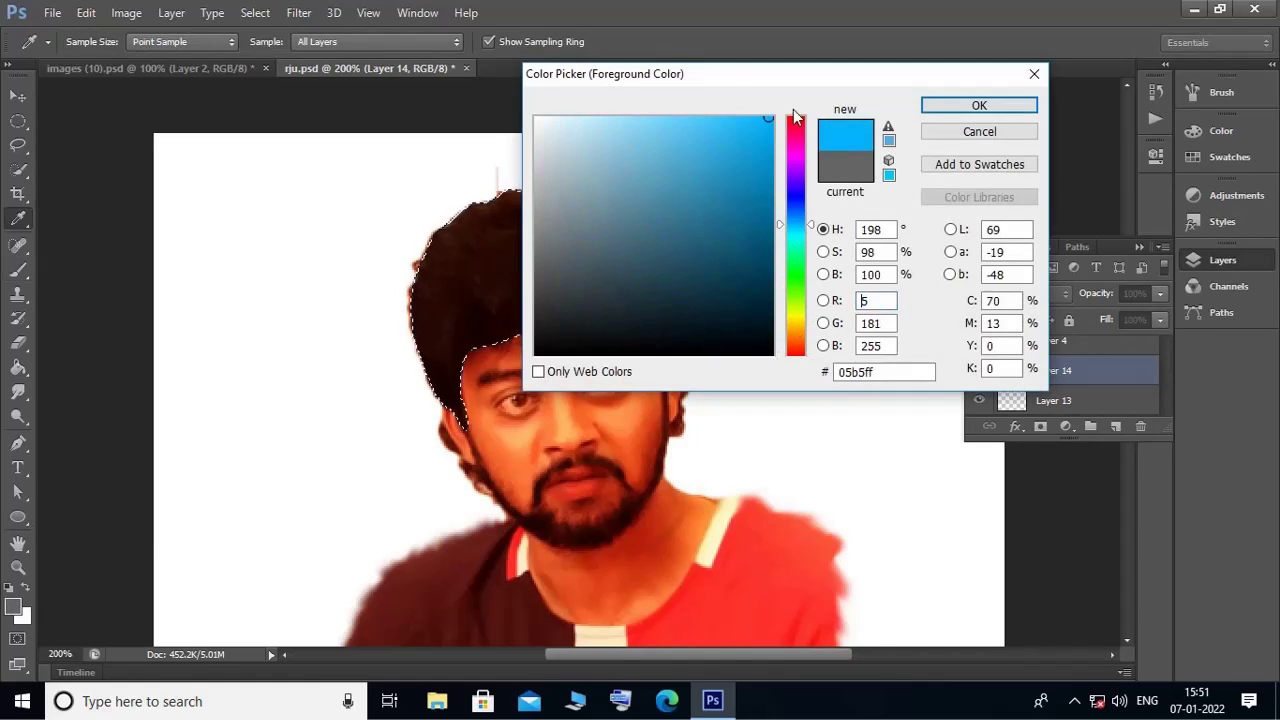
key(Return)
key(b)
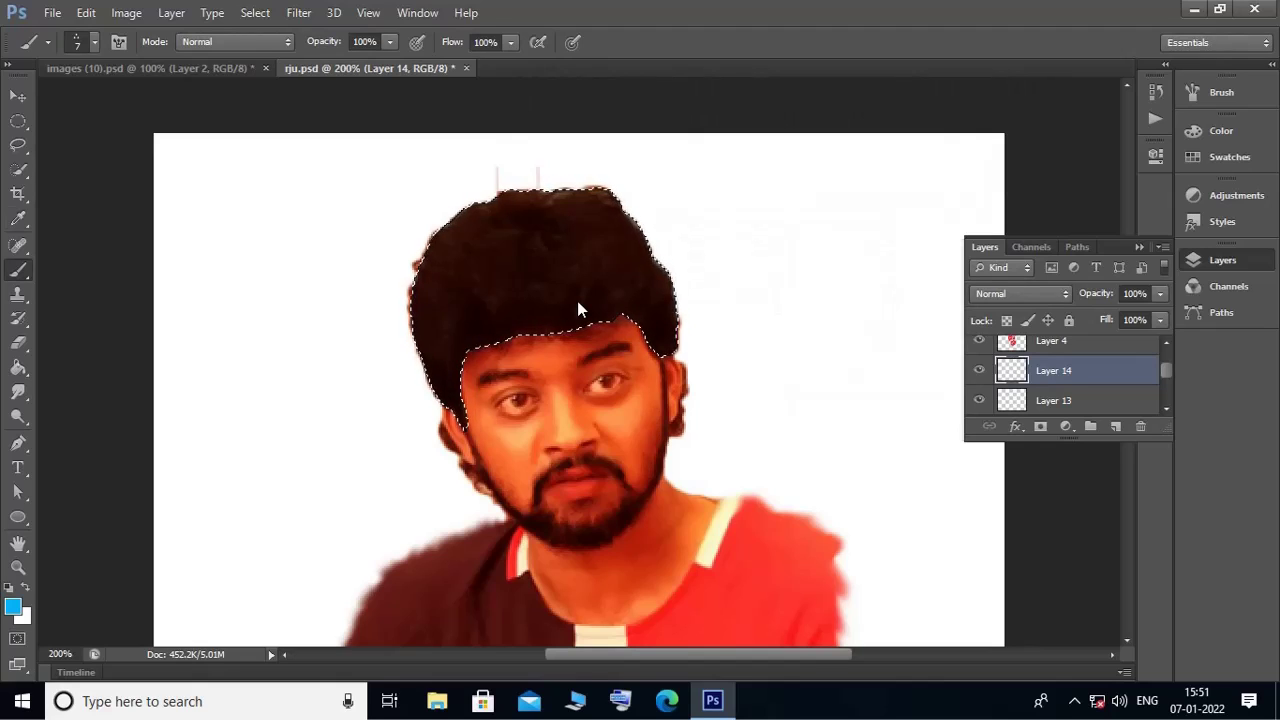
mouse_move(576, 322)
mouse_down()
mouse_move(589, 291)
mouse_move(618, 299)
mouse_up()
drag(495, 297, 527, 285)
drag(486, 224, 518, 235)
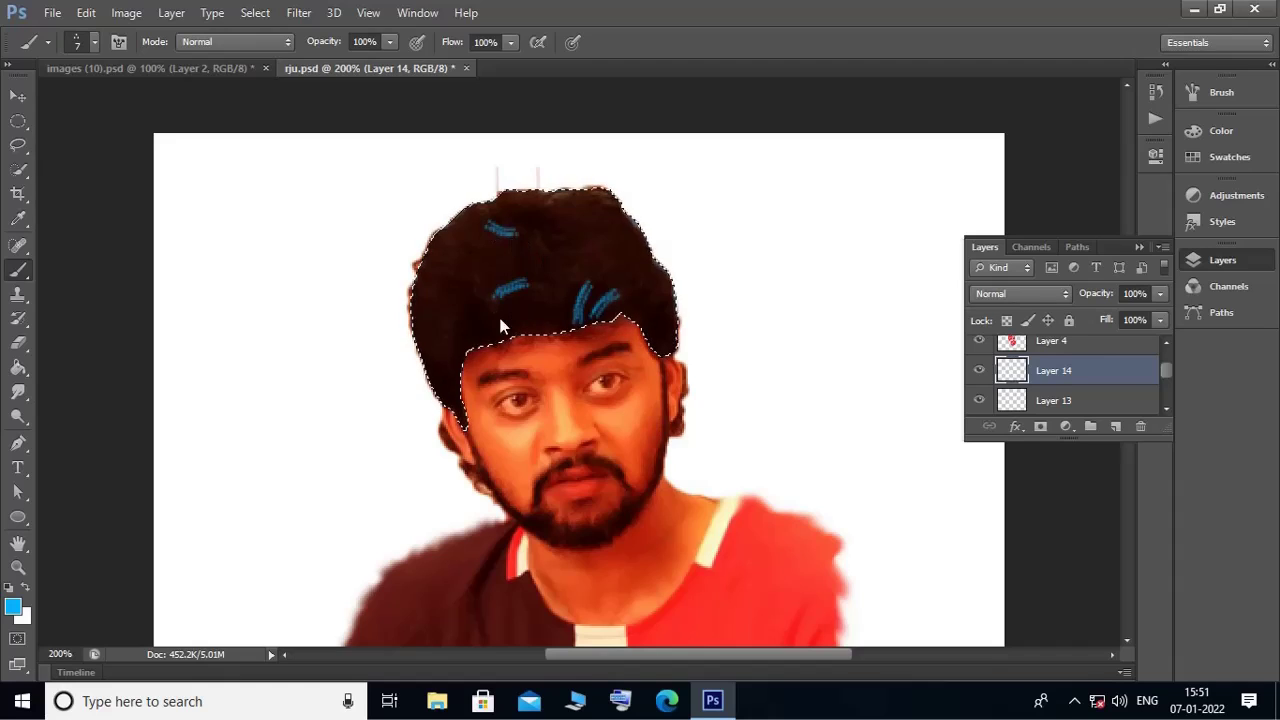
mouse_move(422, 327)
mouse_down()
mouse_move(452, 343)
mouse_move(428, 371)
mouse_up()
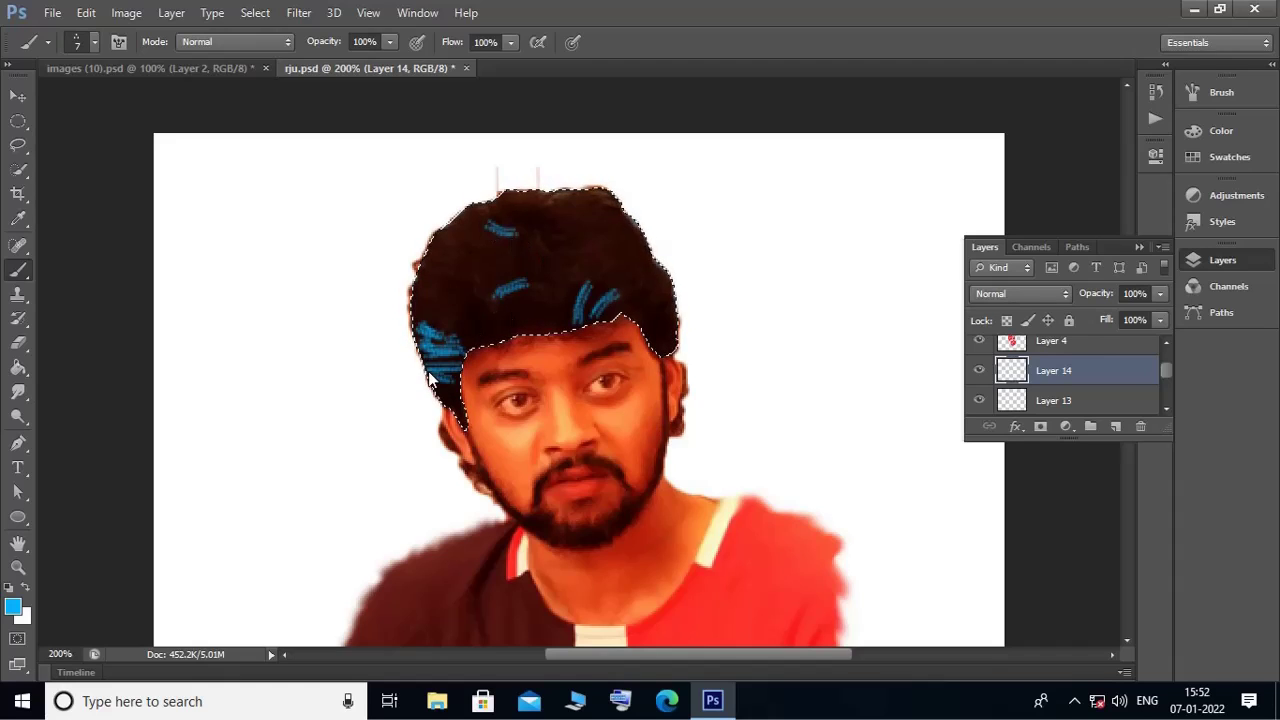
drag(426, 318, 444, 277)
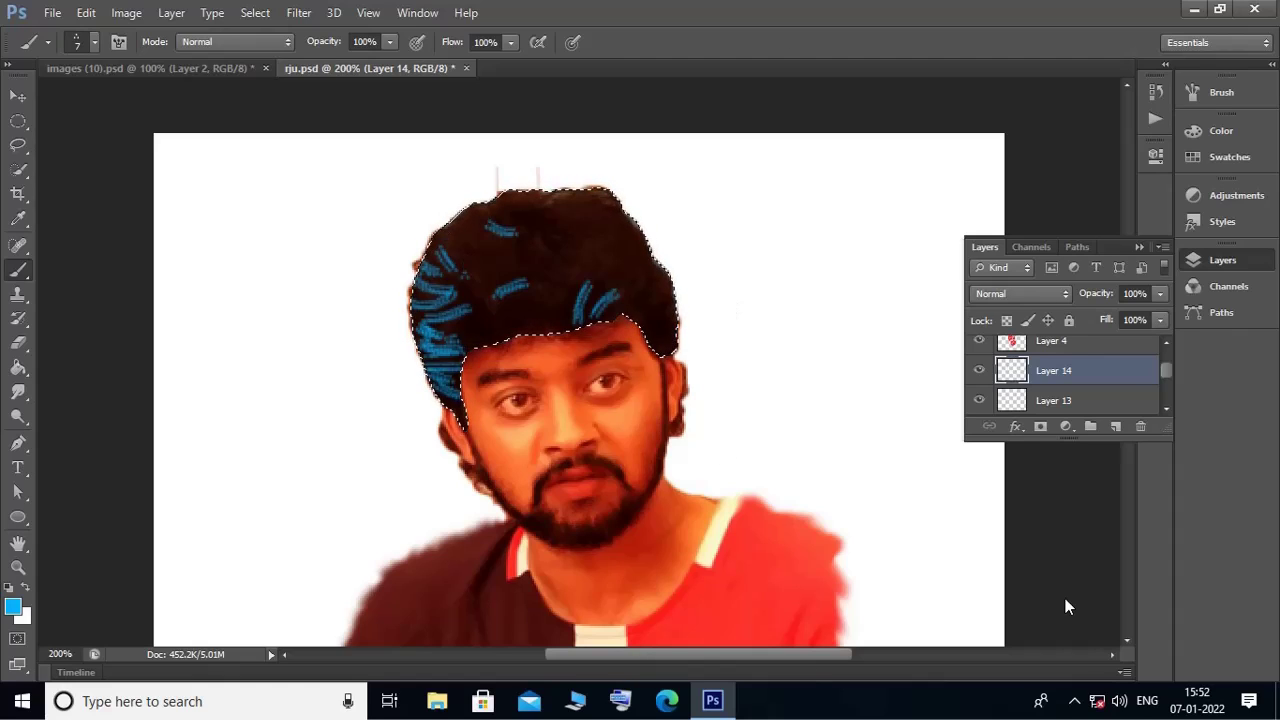
Step: Paint one more blue stroke across the middle of the selected hair
click(1097, 701)
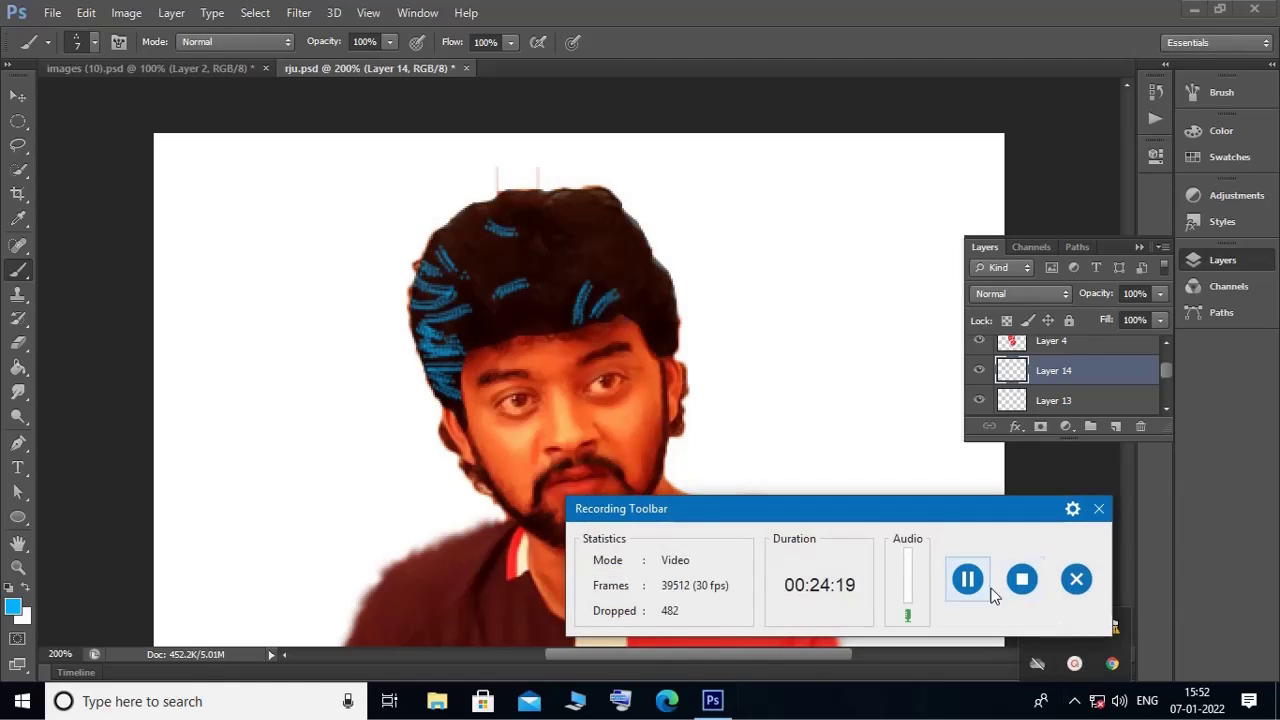
click(1097, 508)
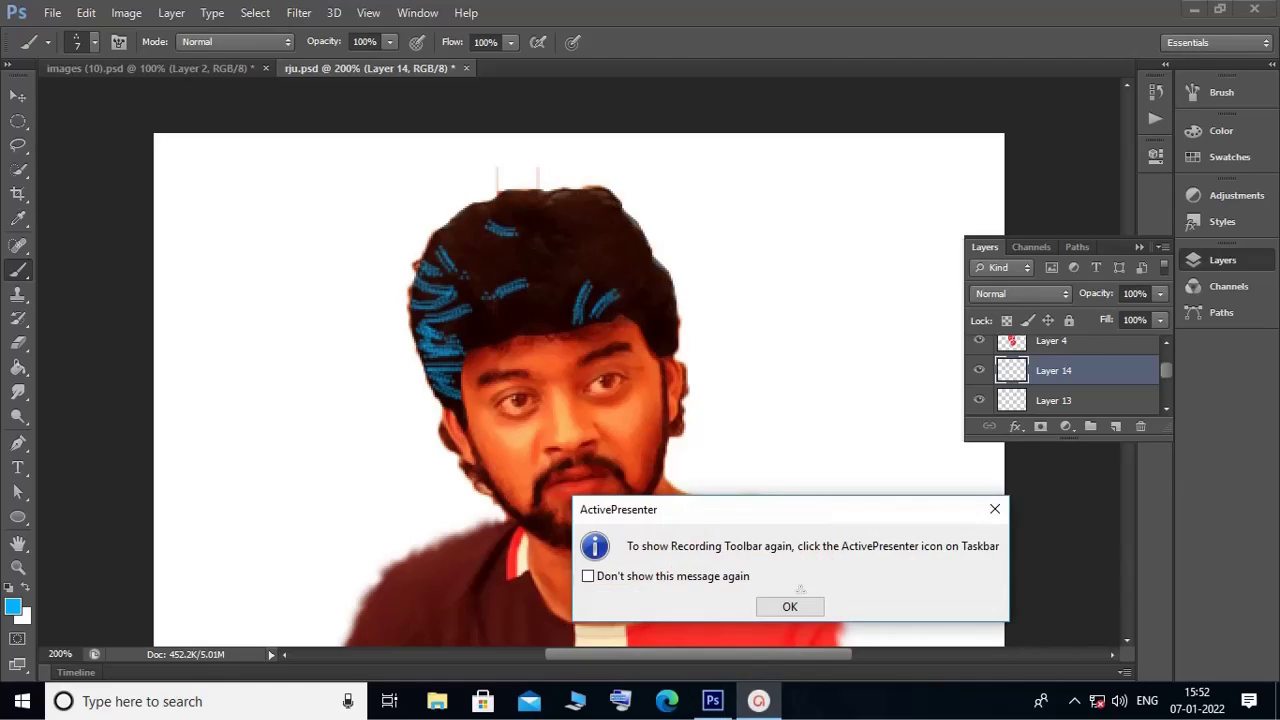
click(790, 603)
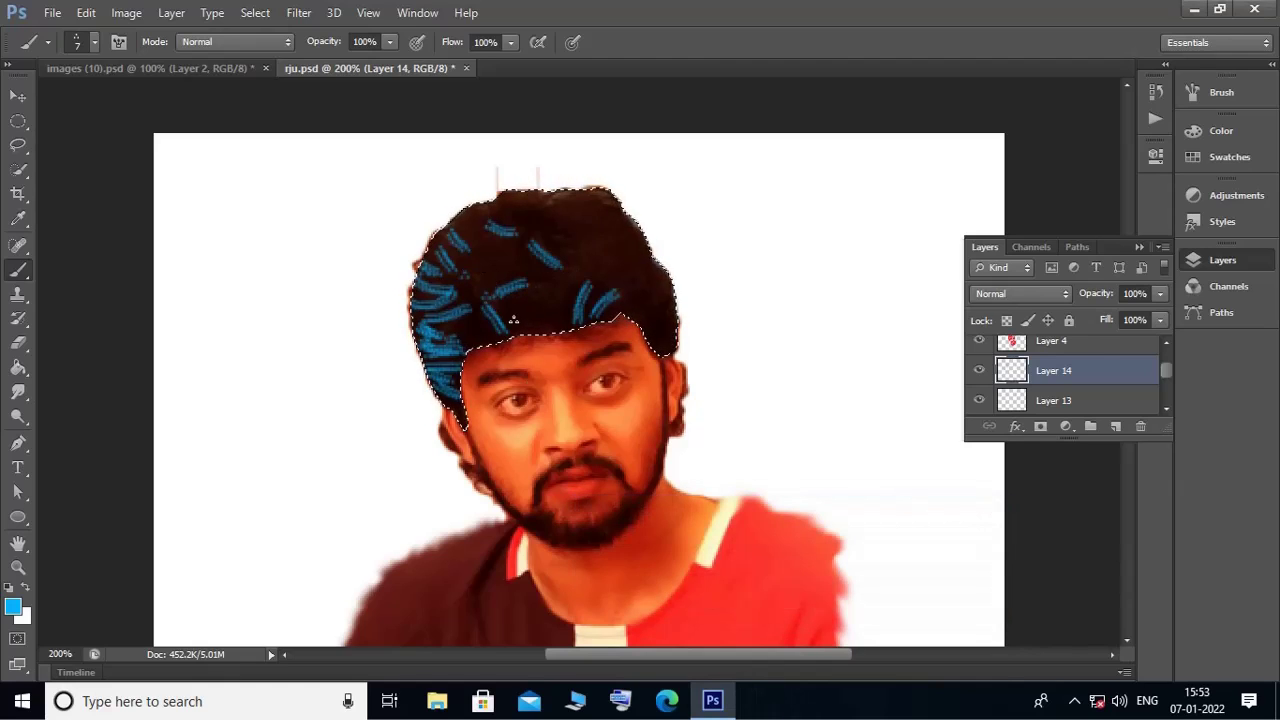
drag(487, 296, 509, 320)
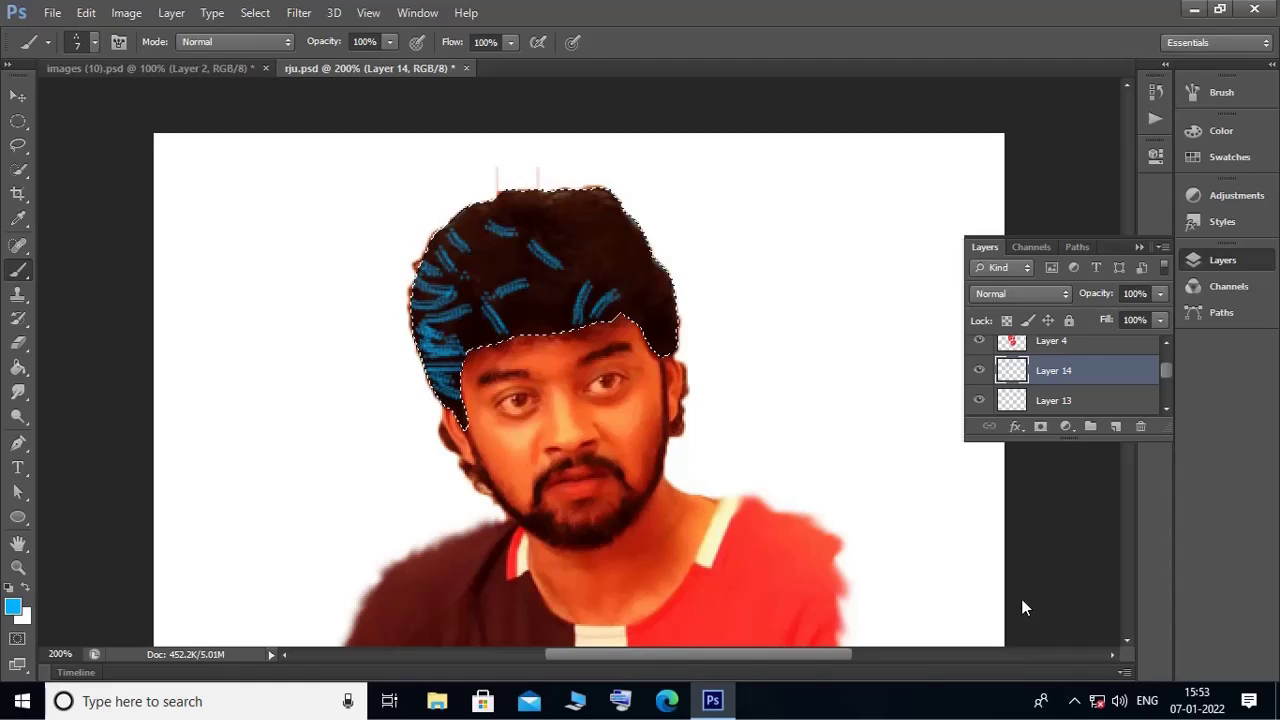
click(1073, 701)
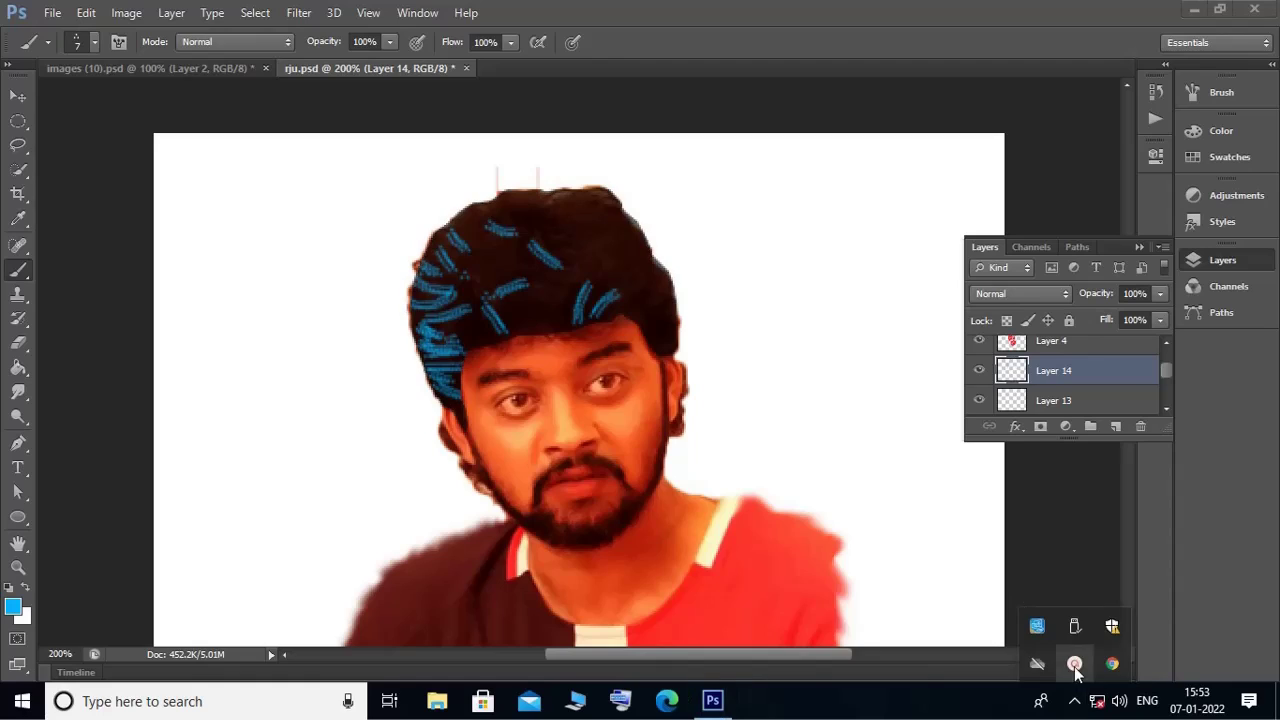
click(1071, 665)
click(1134, 624)
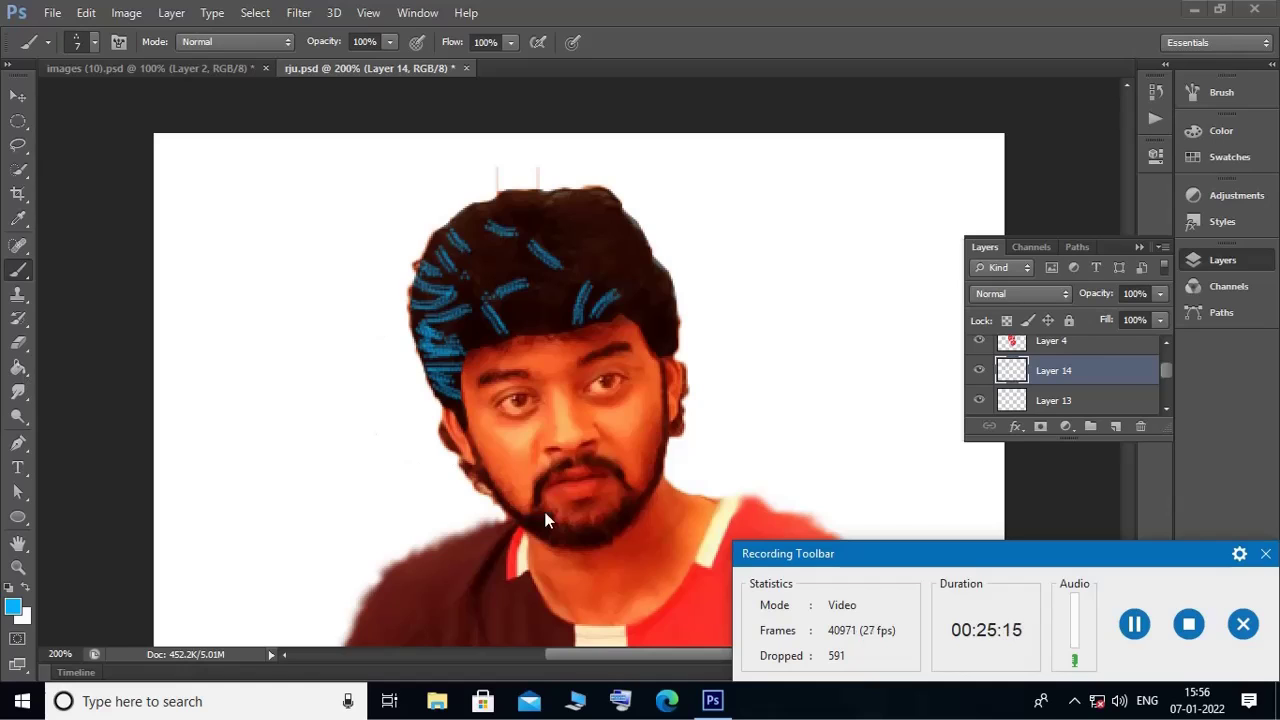
click(1265, 553)
Step: Brush blue strokes over the upper-left, top and middle hair, then fade the layer to about 21% fill
click(958, 652)
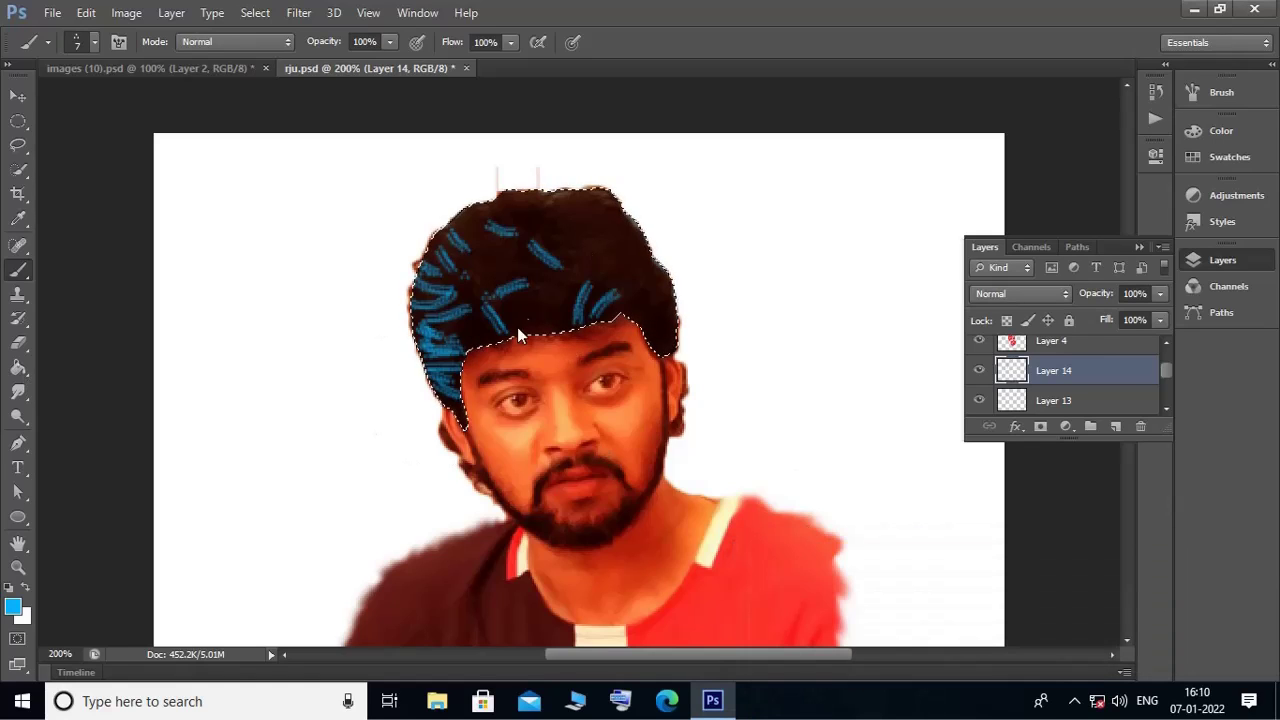
drag(484, 264, 450, 245)
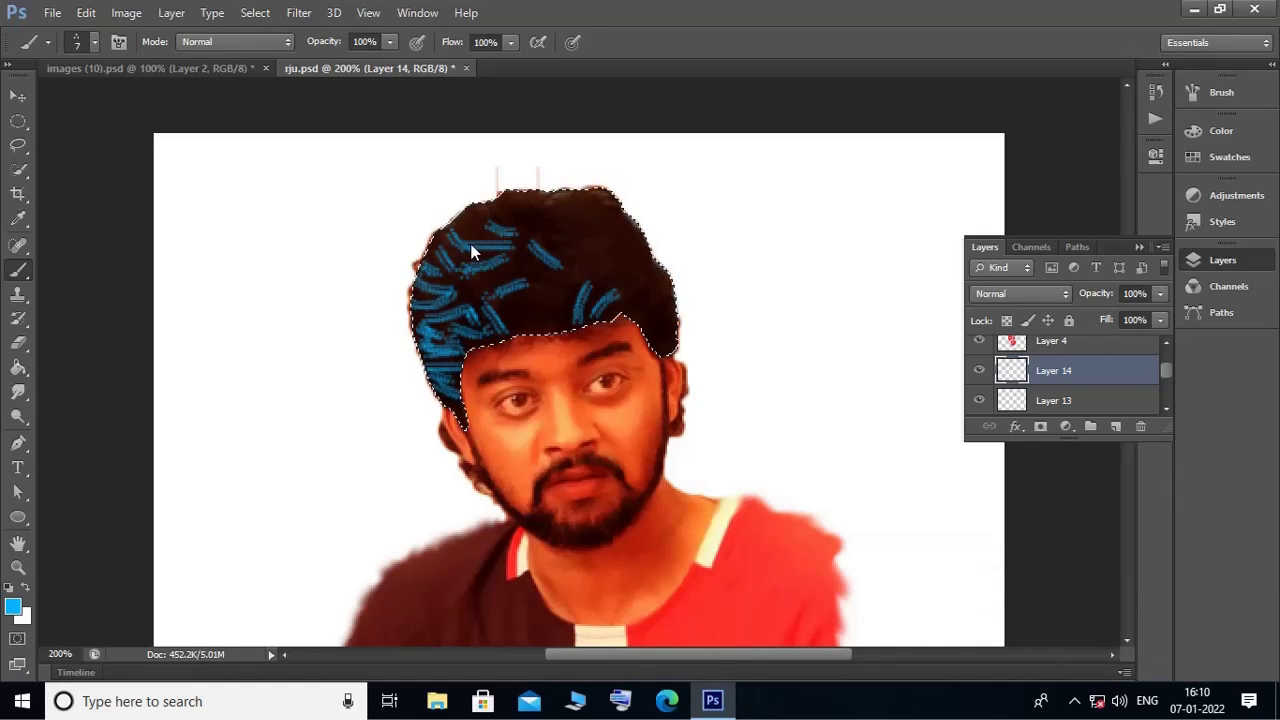
mouse_move(470, 300)
mouse_down()
mouse_move(550, 300)
mouse_move(498, 300)
mouse_move(622, 272)
mouse_move(573, 271)
mouse_move(640, 292)
mouse_up()
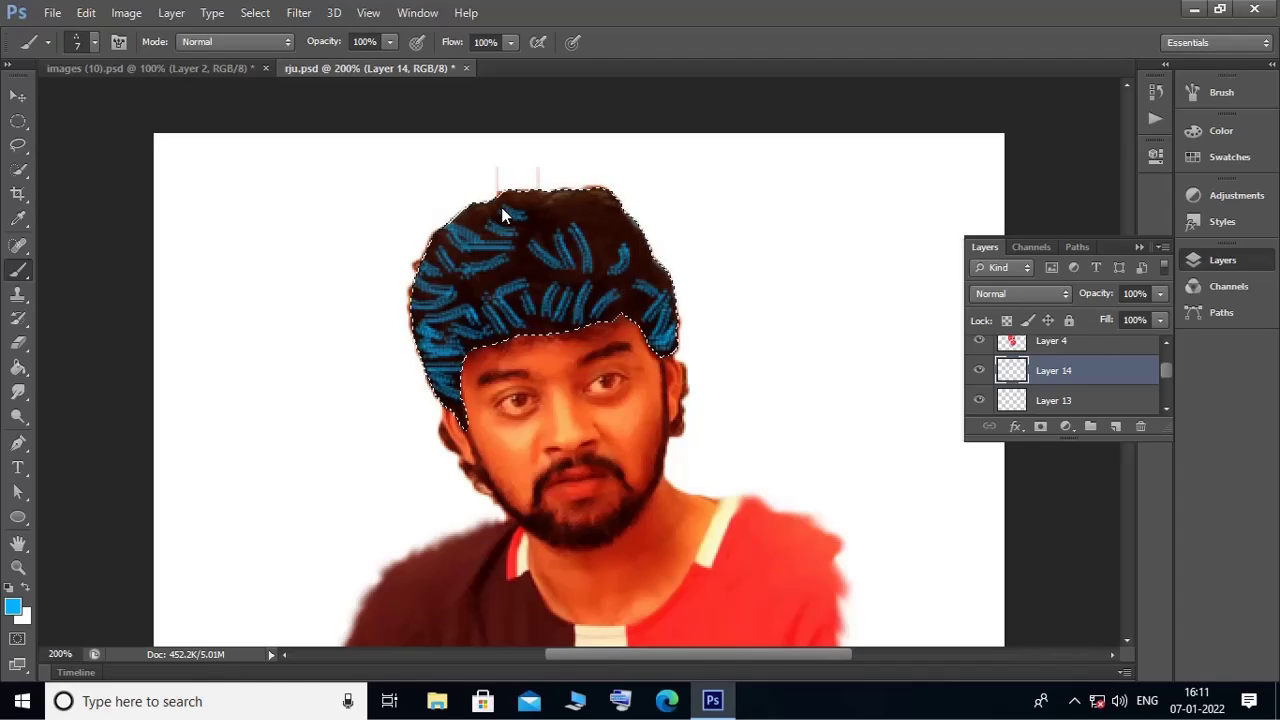
mouse_move(501, 207)
mouse_down()
mouse_move(576, 216)
mouse_move(619, 246)
mouse_up()
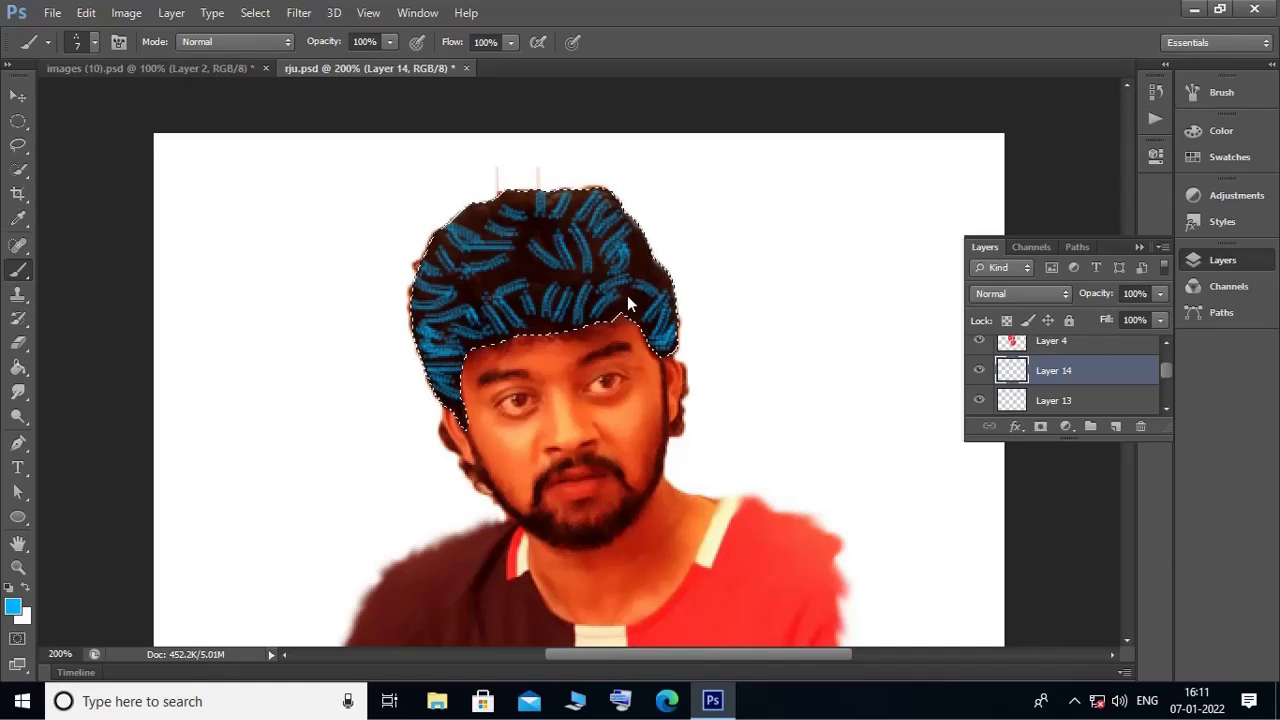
drag(458, 287, 549, 281)
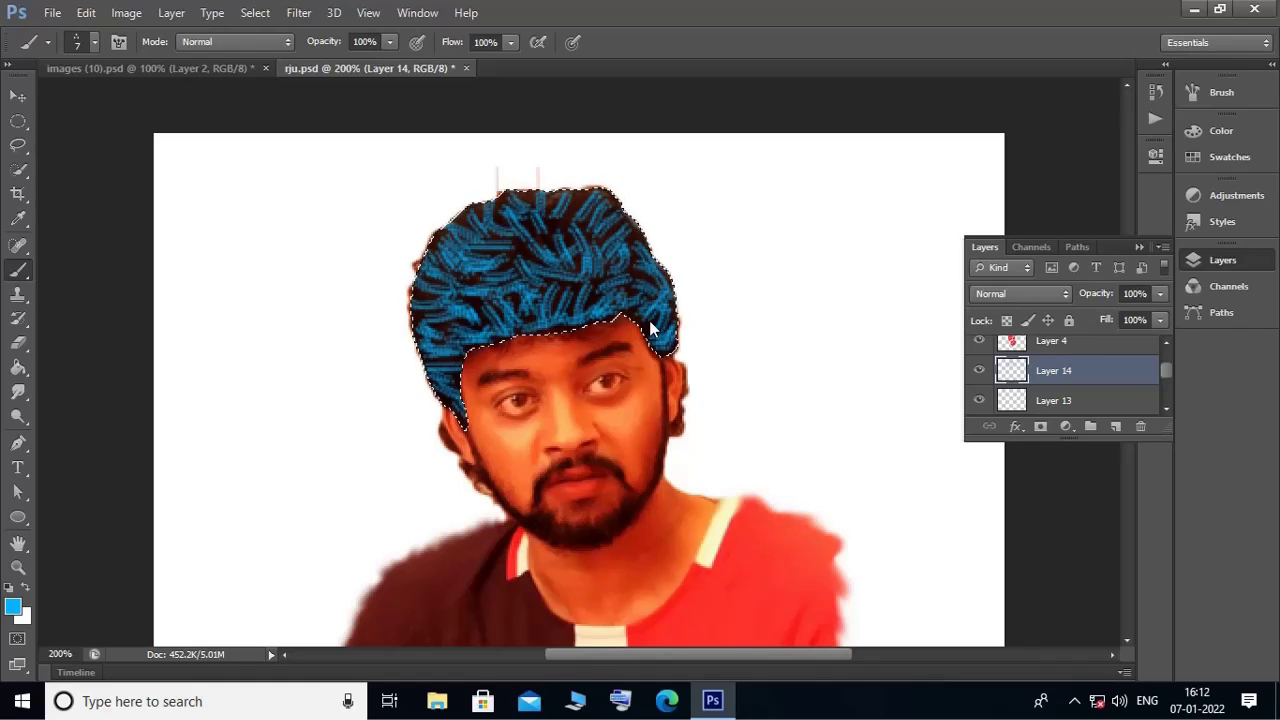
mouse_move(1160, 320)
mouse_down()
mouse_move(1131, 344)
mouse_move(1085, 340)
mouse_up()
Step: Change the foreground colour to yellow and return to the Brush tool
click(12, 606)
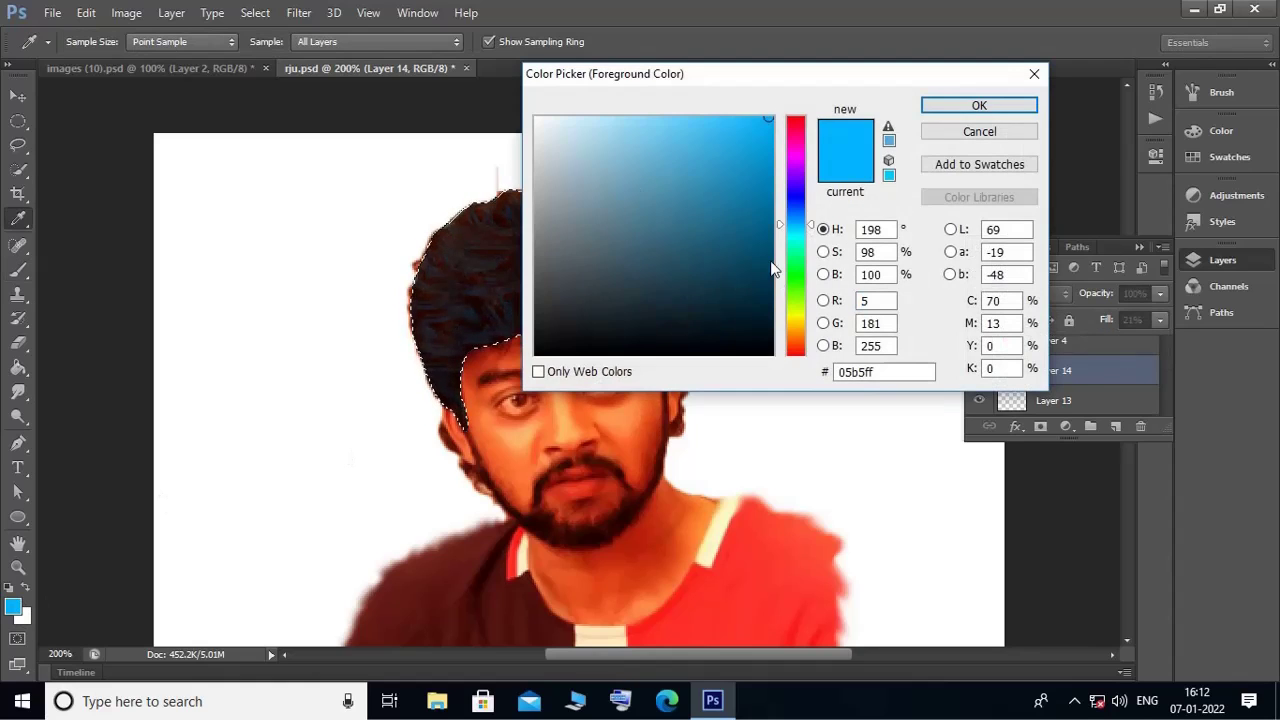
drag(795, 268, 795, 321)
click(979, 105)
key(b)
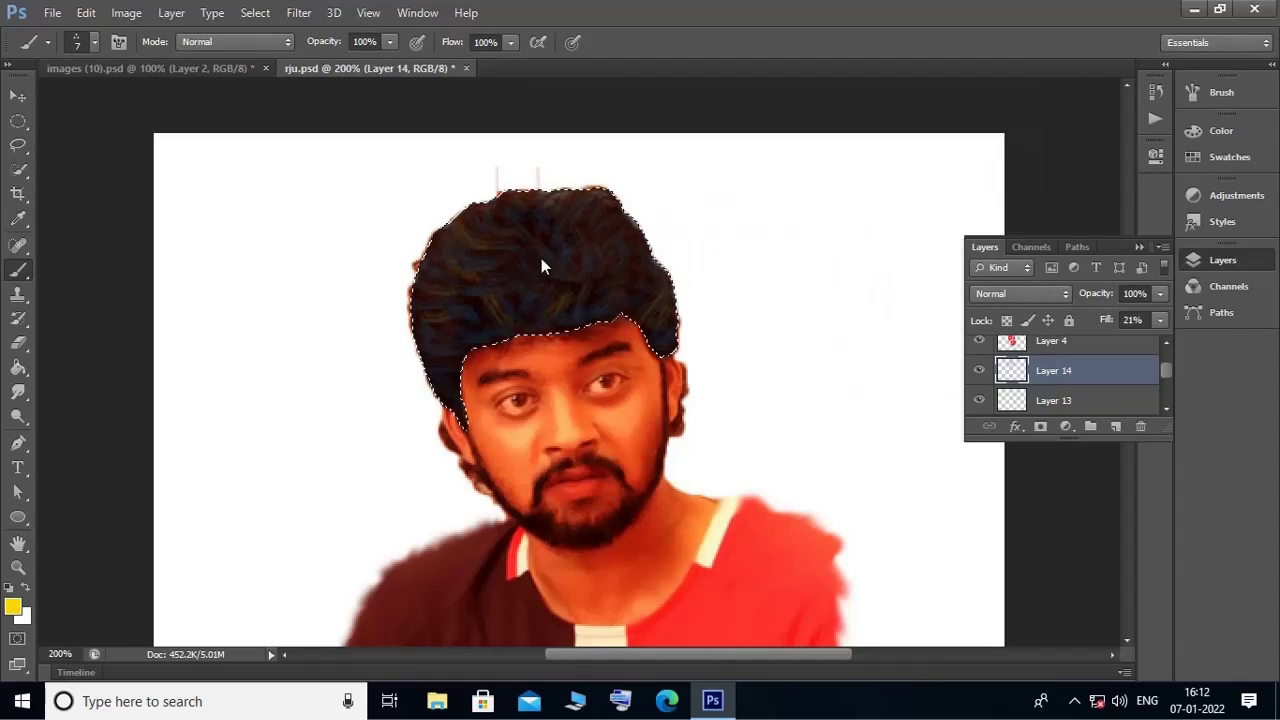
Step: Select Layer 12, the dark hair layer, and clear the hair selection
scroll(1081, 385, down, 1)
click(1070, 400)
click(1160, 320)
drag(1163, 340, 1170, 340)
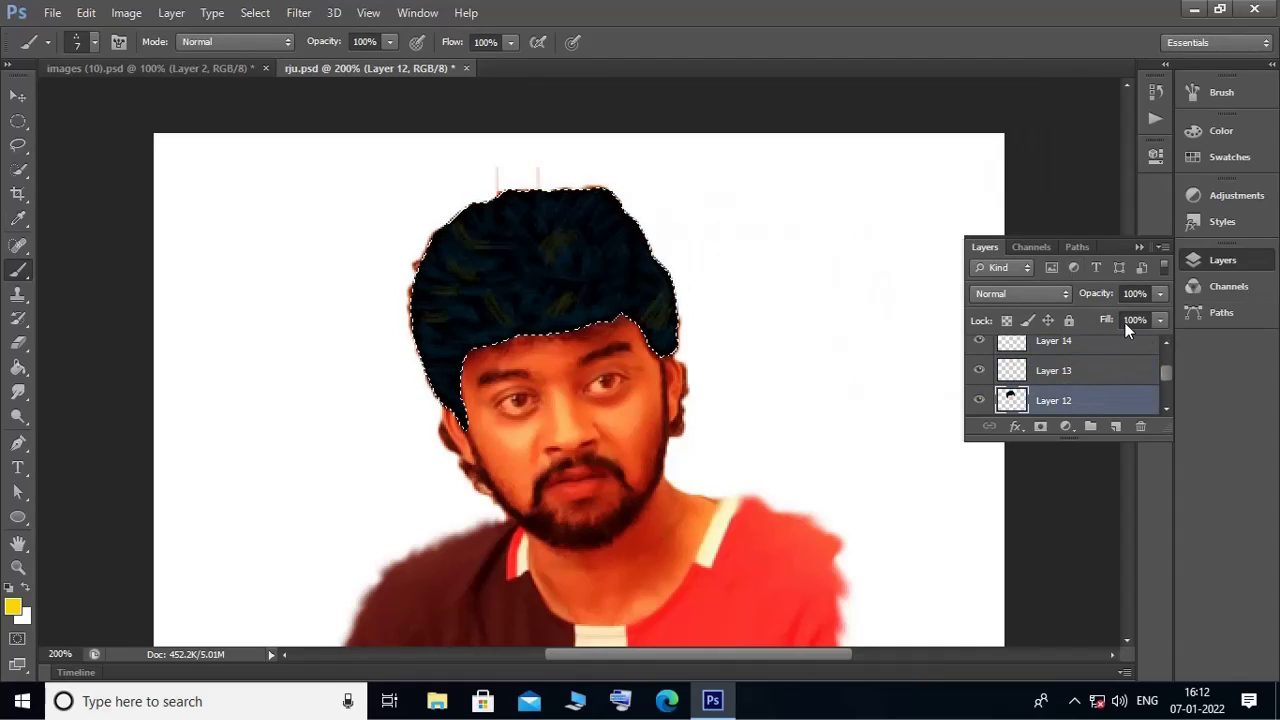
key(ctrl+d)
scroll(1069, 369, down, 2)
scroll(1069, 369, down, 2)
scroll(1069, 362, down, 1)
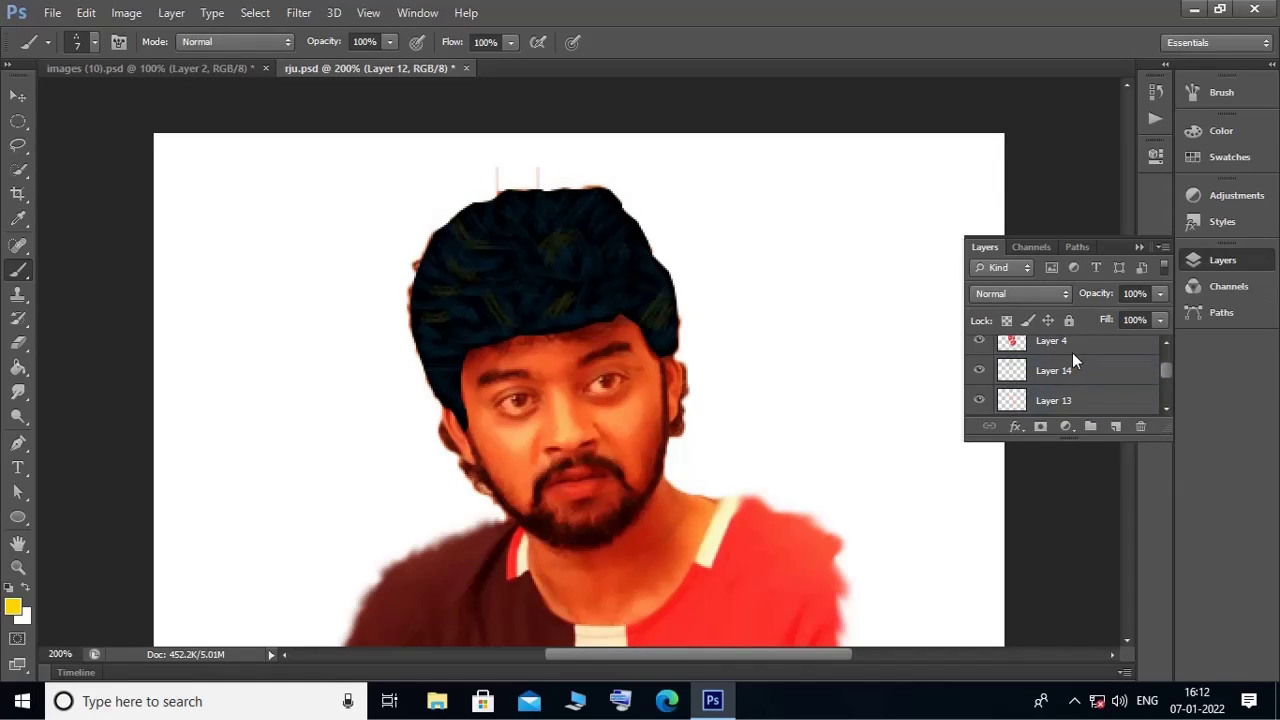
Step: Set Layer 12 to Multiply blending with its fill lowered to about 48%
click(1020, 293)
click(1016, 234)
click(1016, 293)
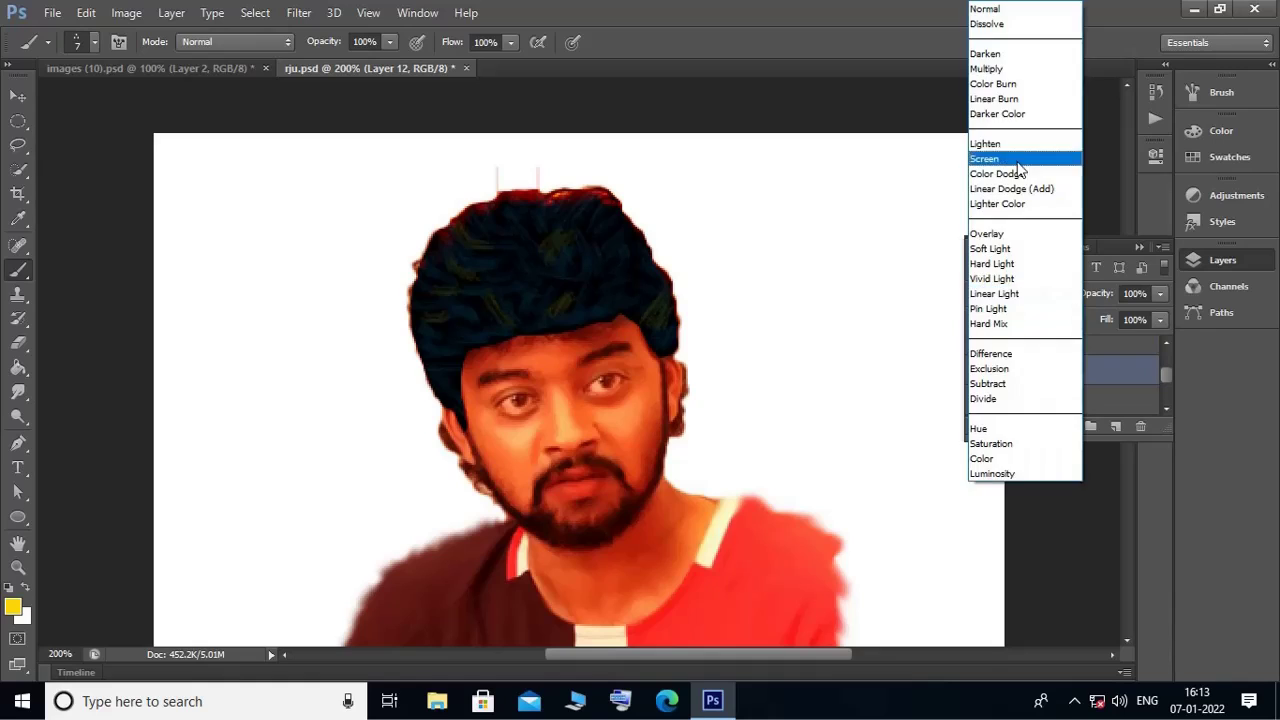
click(1014, 72)
click(1160, 320)
drag(1163, 340, 1116, 340)
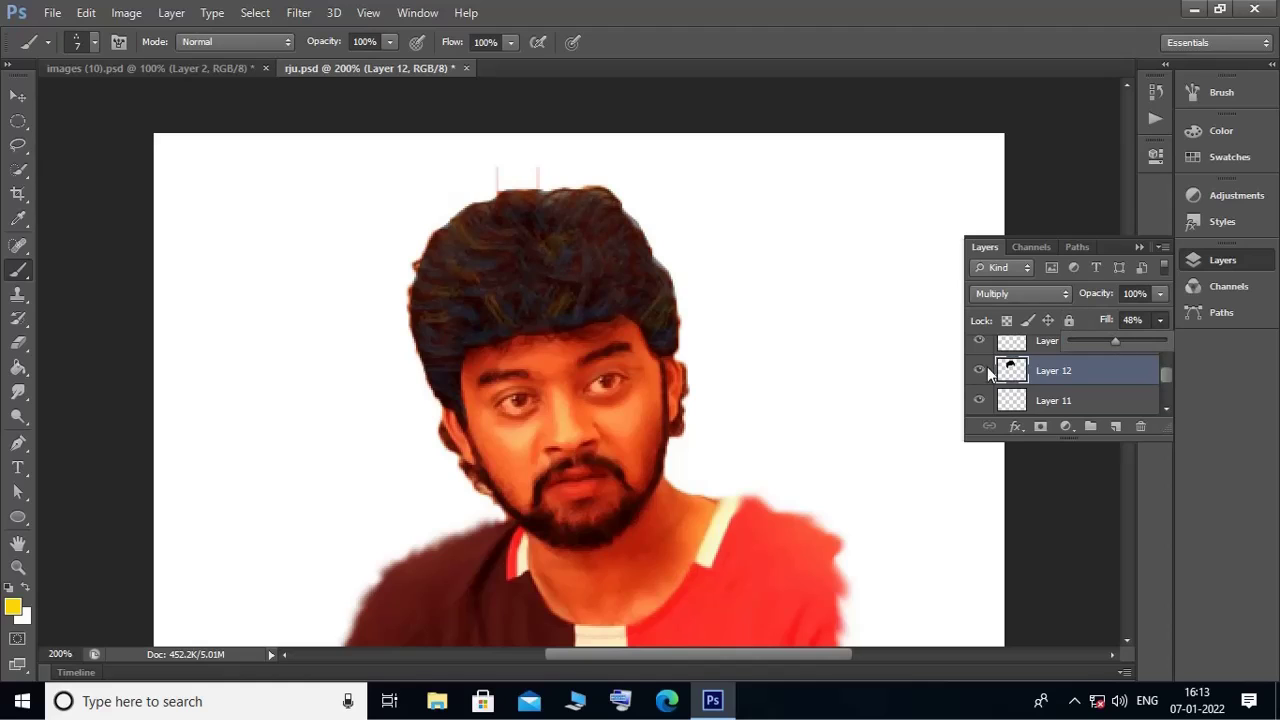
Step: Try the eraser, undo and redo the last change, and save the document
key(e)
key(alt+bracketleft)
key(alt+bracketleft)
key(alt+bracketleft)
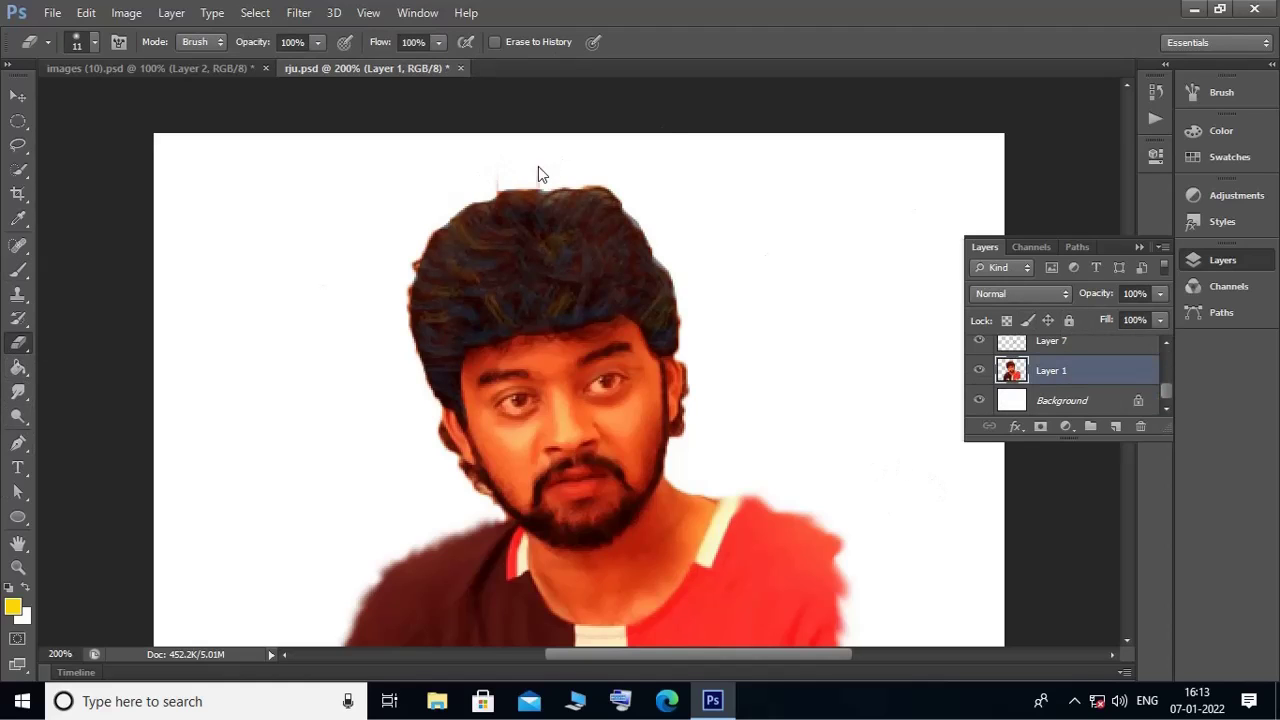
click(86, 12)
click(114, 51)
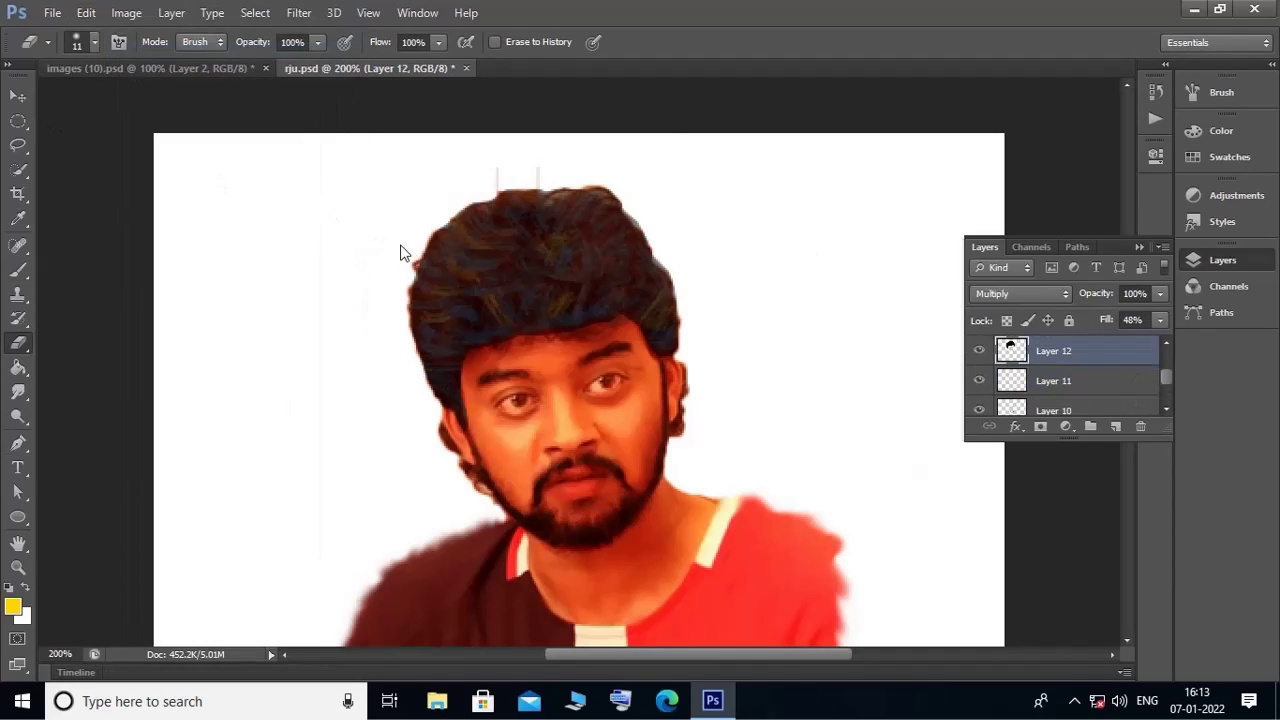
key(ctrl+shift+z)
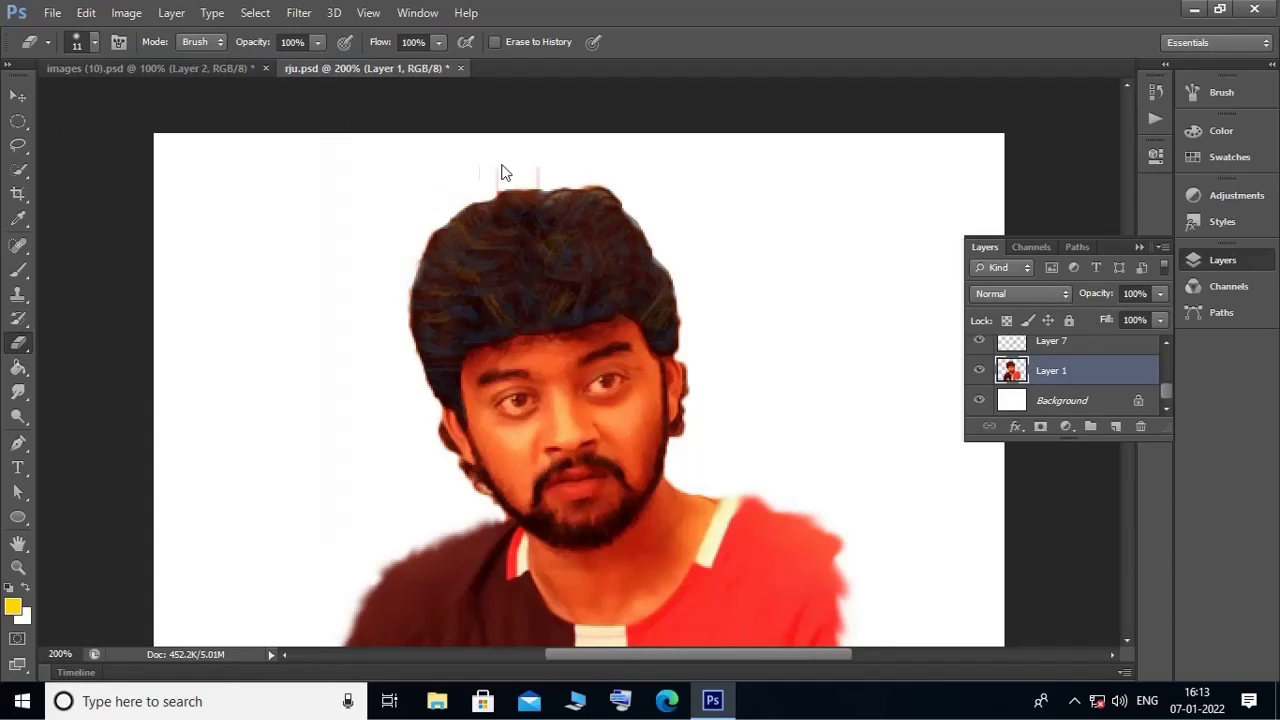
key(ctrl+s)
key(ctrl+minus)
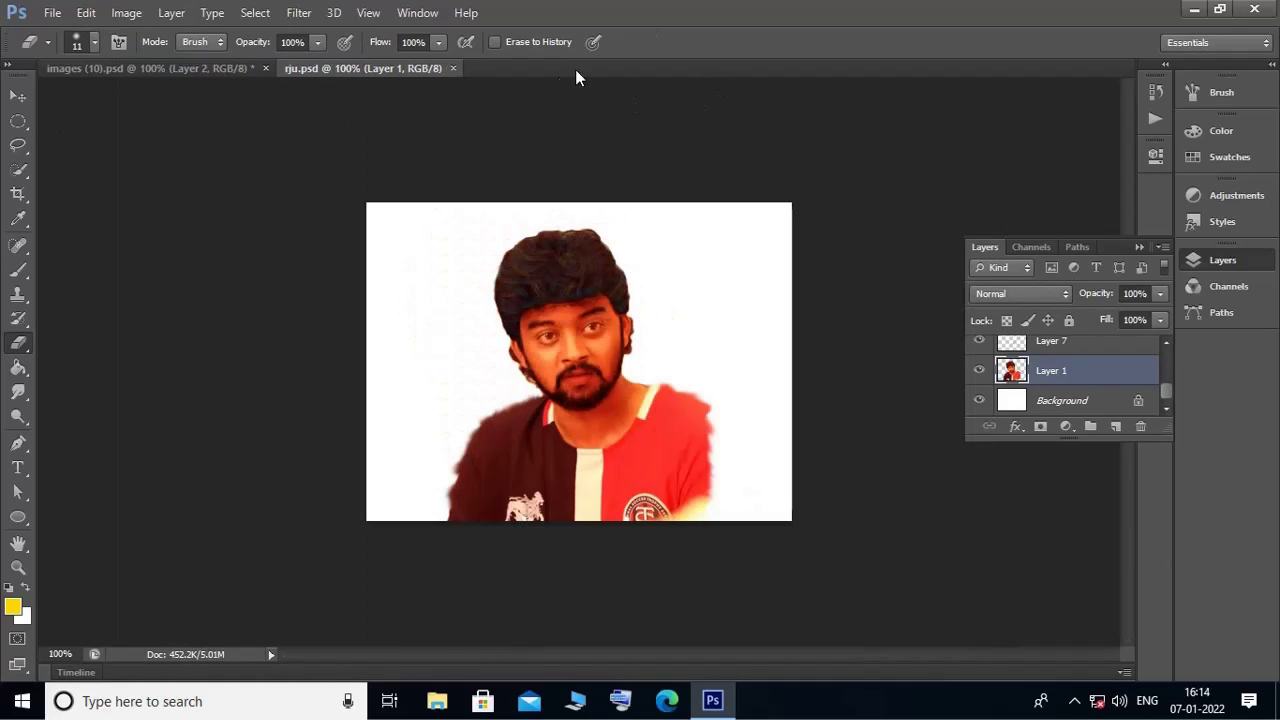
scroll(1100, 370, up, 5)
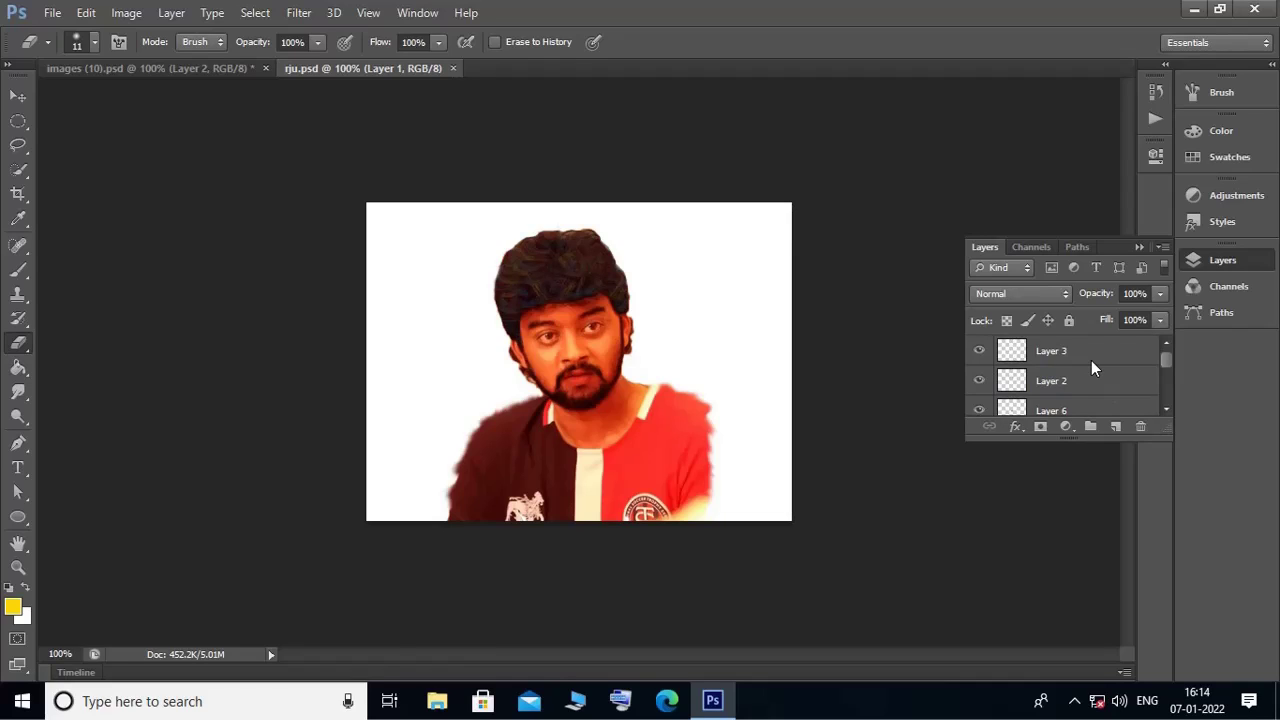
Step: Switch Layer 12 to Overlay blending and hide it to compare the natural hair
click(94, 42)
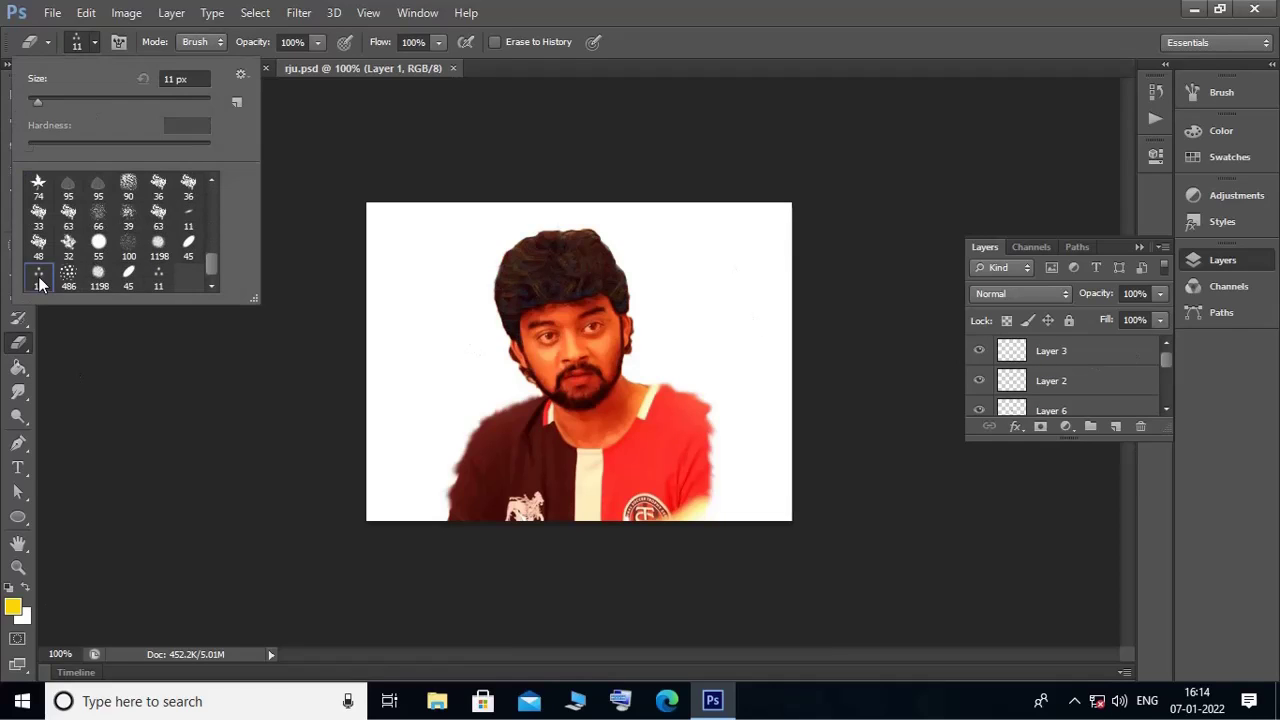
click(14, 587)
click(1085, 356)
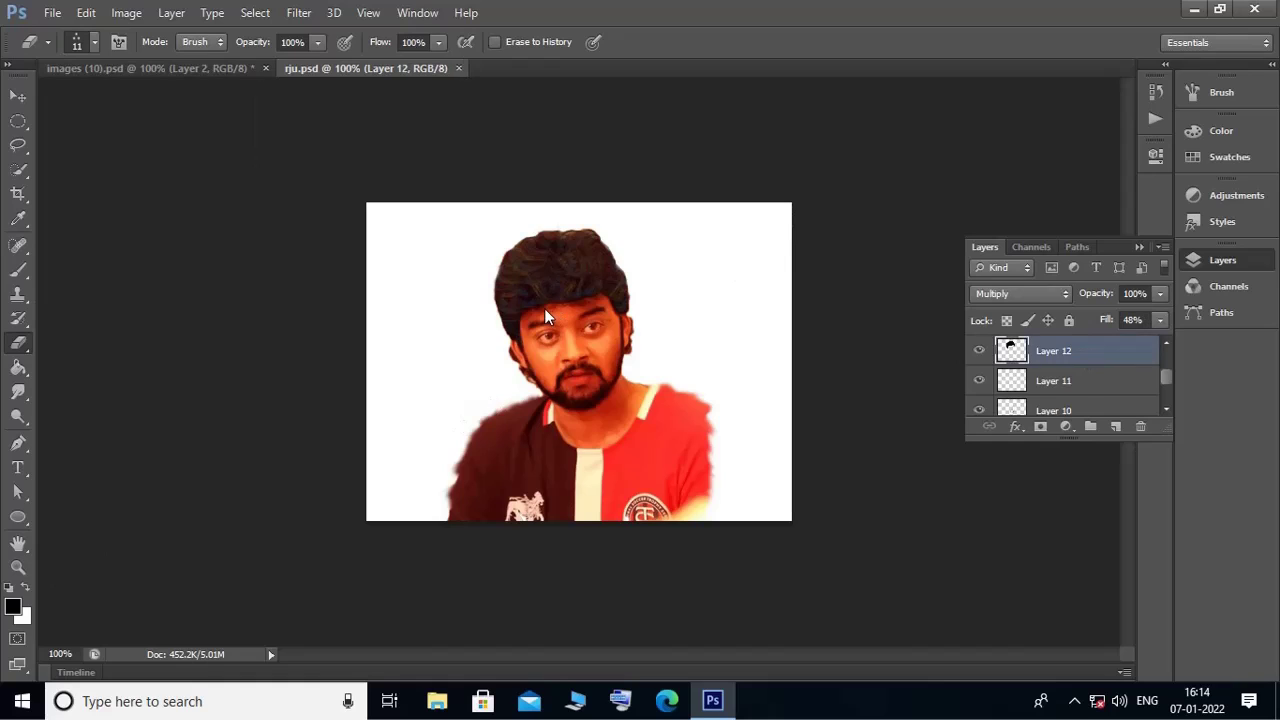
key(ctrl+plus)
click(1020, 293)
click(1000, 14)
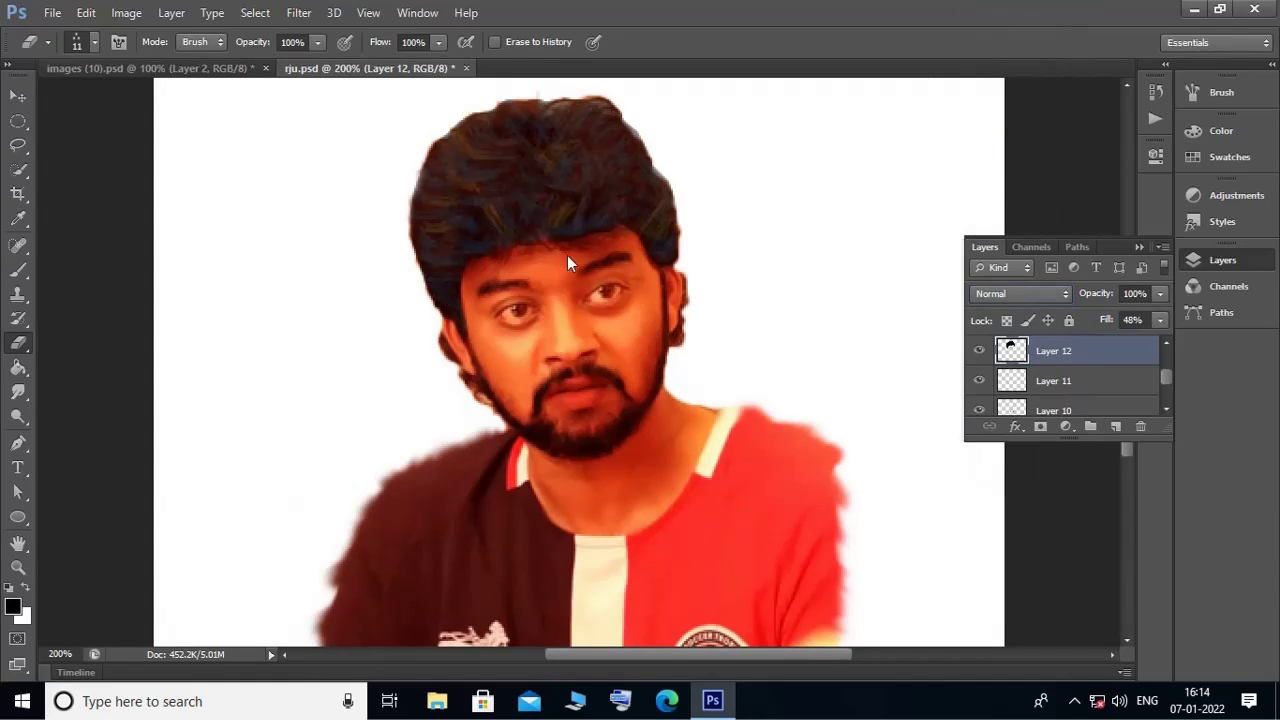
key(b)
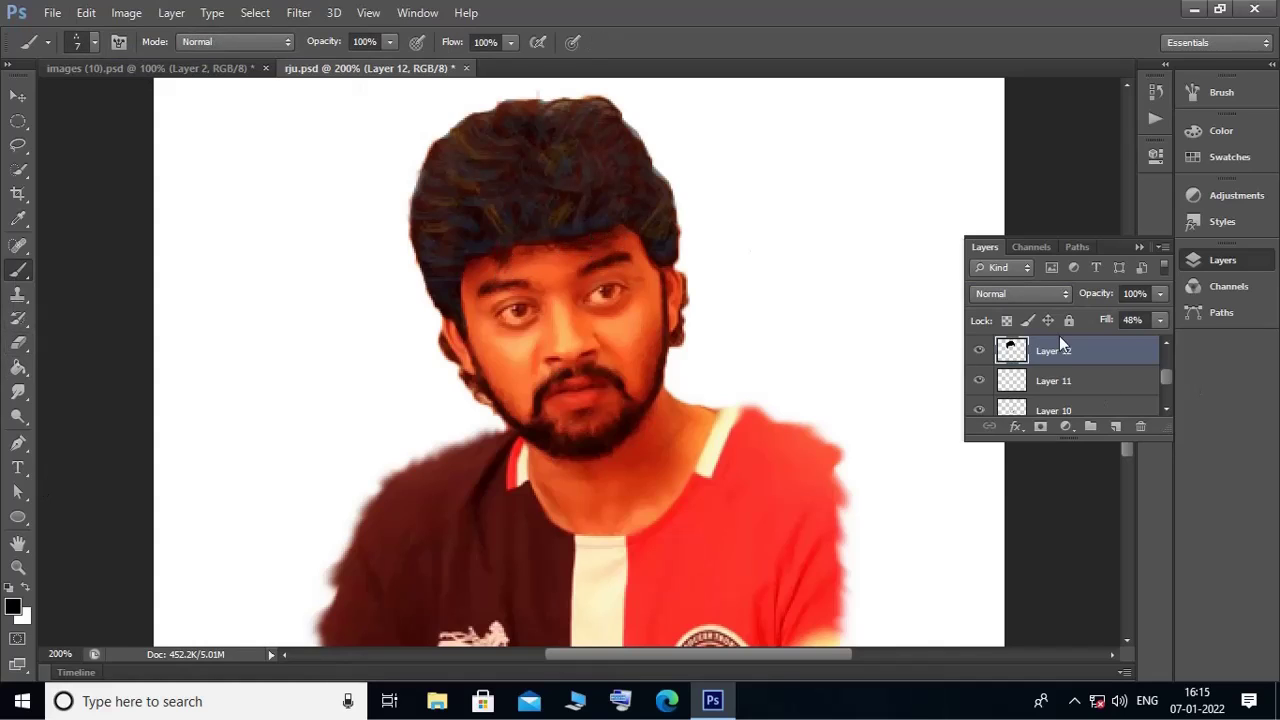
click(1020, 293)
click(1010, 231)
click(980, 350)
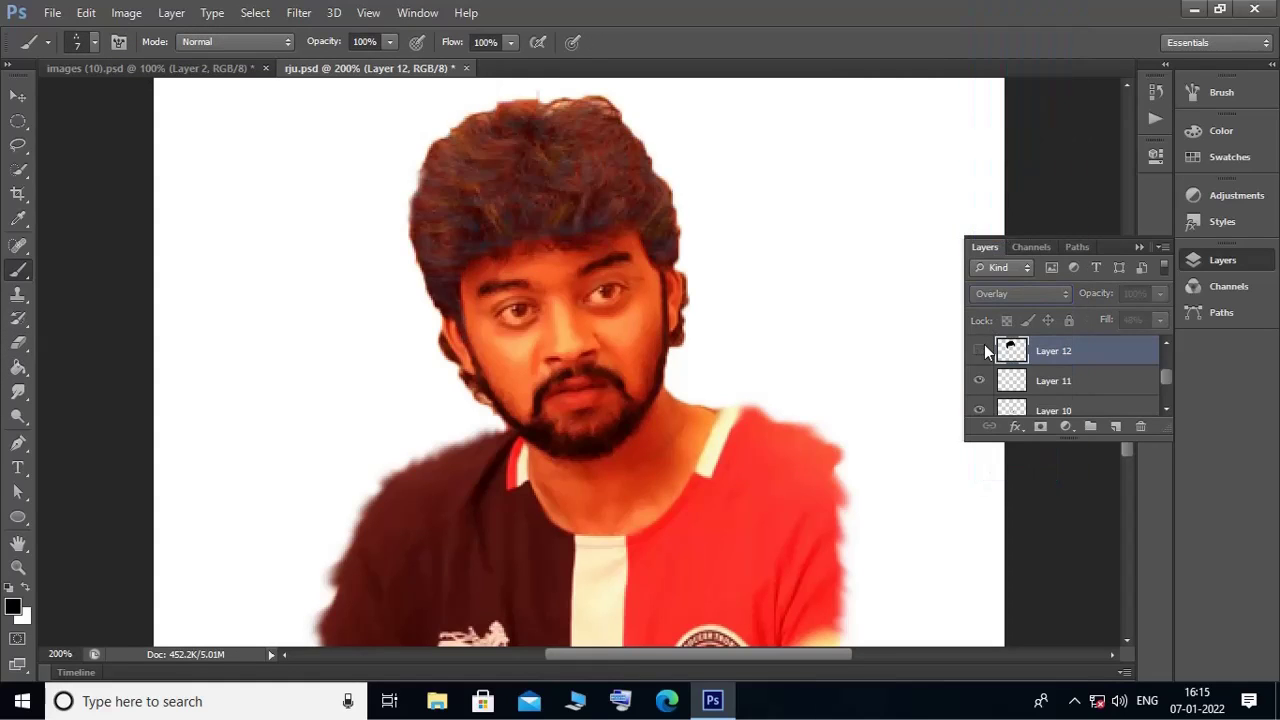
key(ctrl+minus)
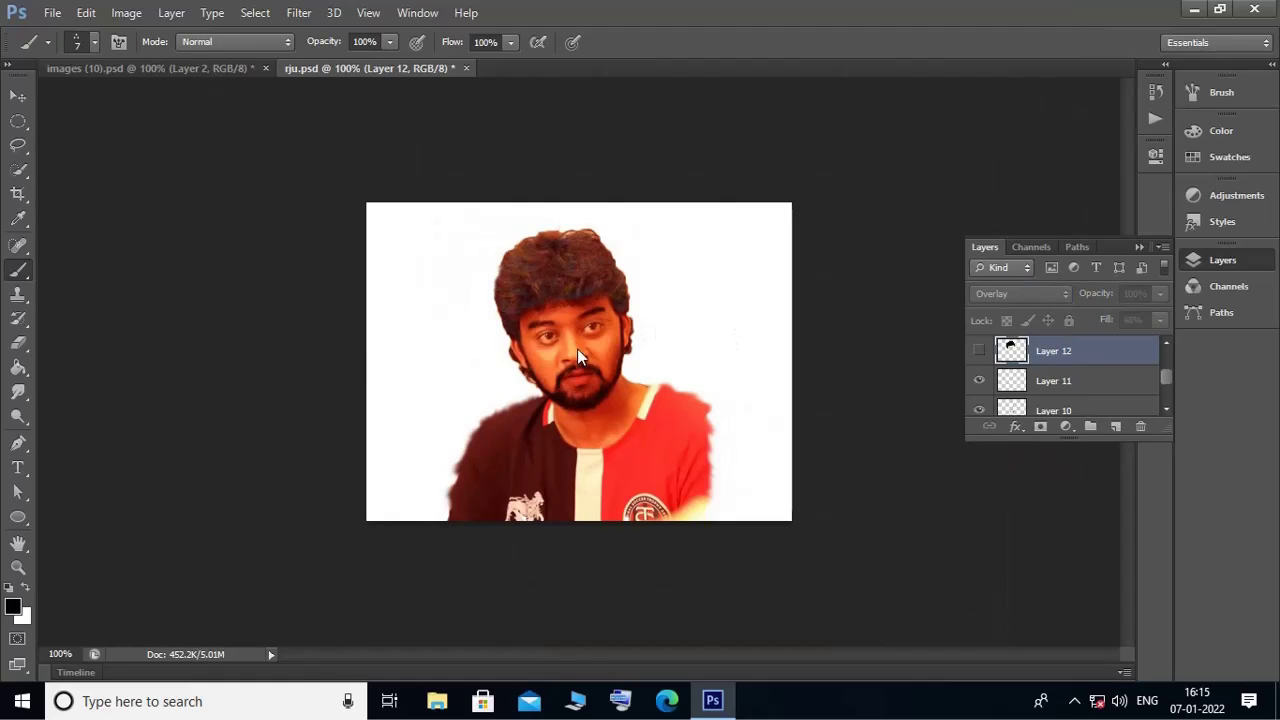
Step: Fill the layer beneath the portrait with dark grey 524f4f using the Paint Bucket
scroll(1049, 380, down, 5)
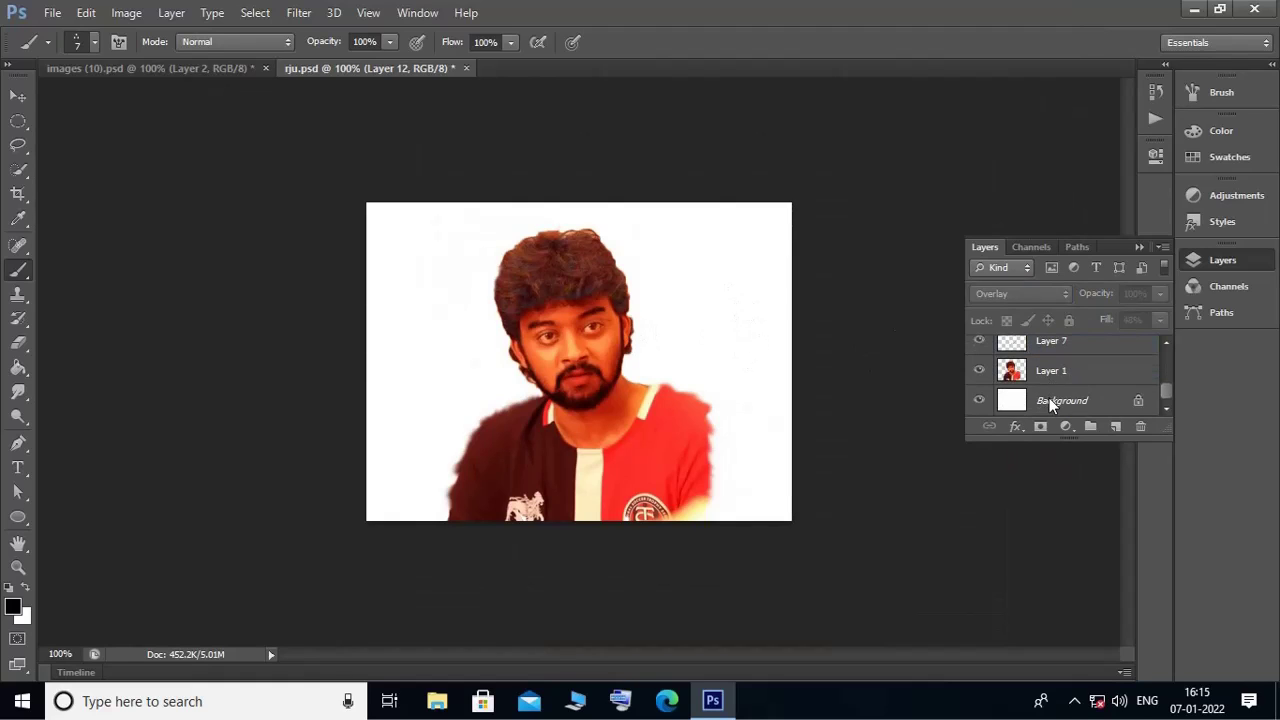
click(1053, 400)
click(13, 607)
click(543, 279)
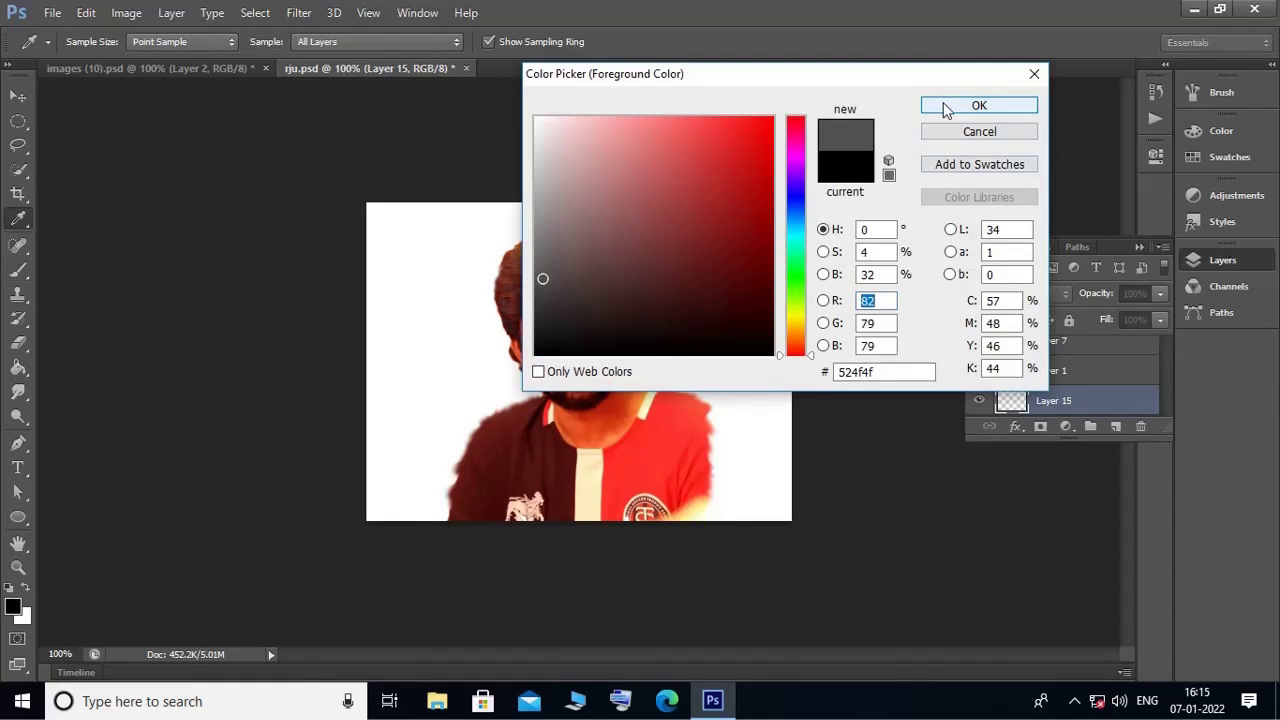
click(945, 108)
key(g)
click(719, 294)
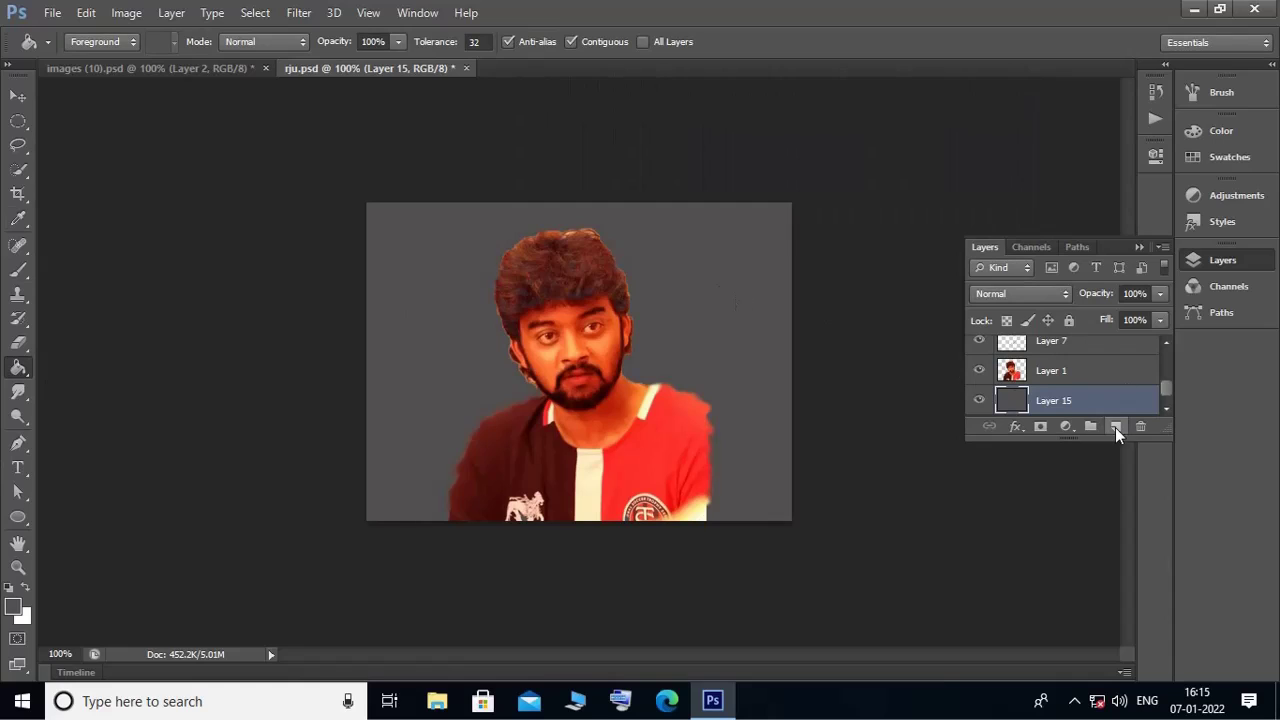
Step: Pick a textured brush and paint a magenta stroke at the top left
key(b)
click(94, 41)
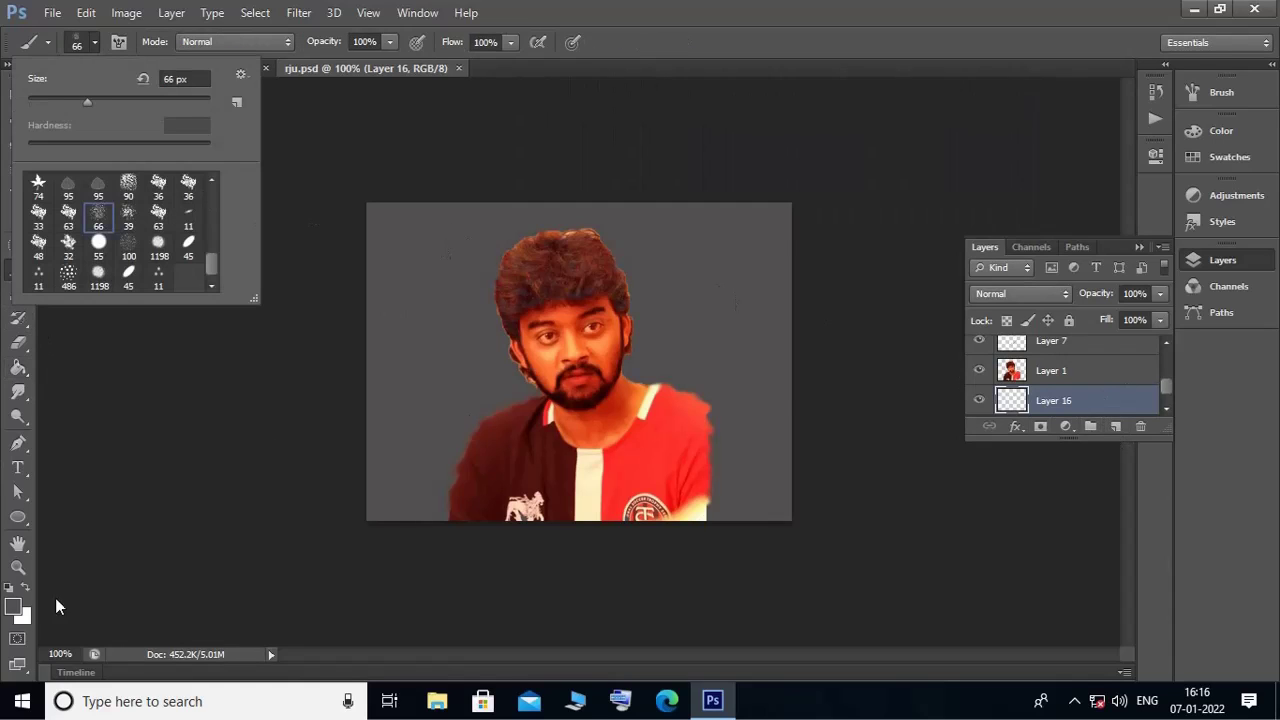
click(13, 607)
click(771, 118)
click(795, 173)
click(945, 108)
drag(392, 236, 436, 295)
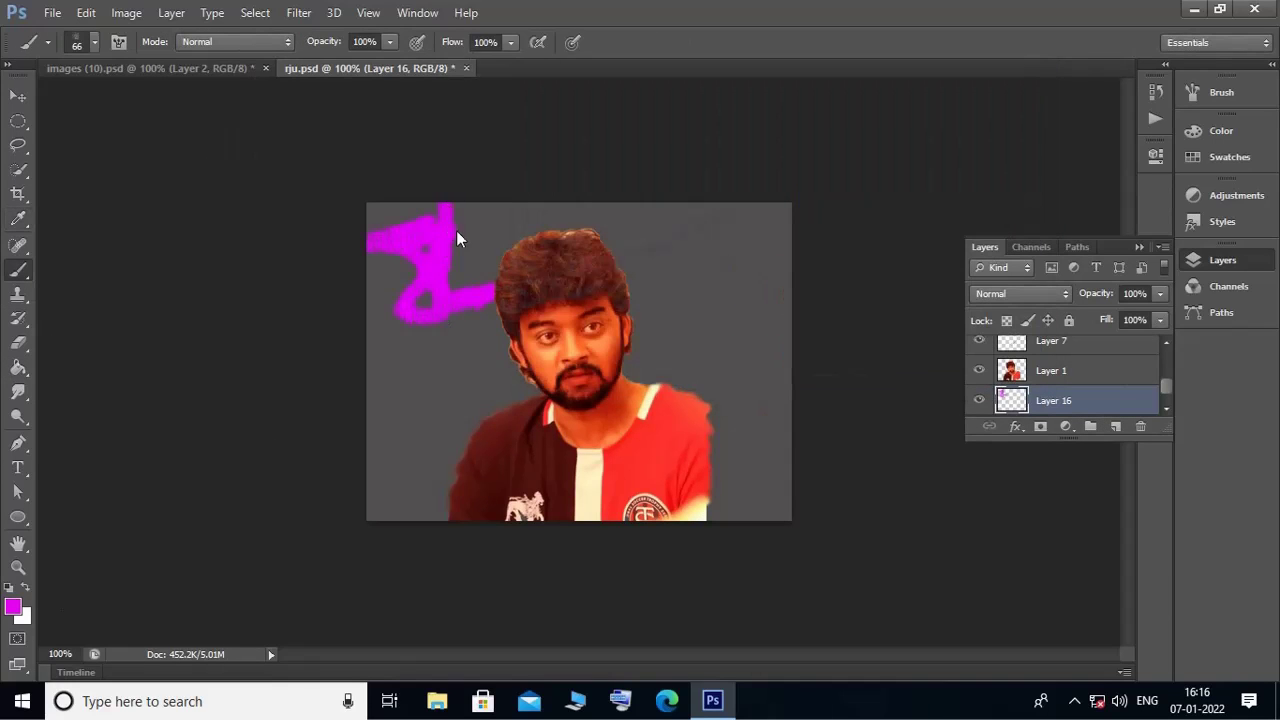
Step: Try large soft blue strokes across the top, then undo them with Step Backward
click(13, 607)
click(797, 206)
click(945, 108)
click(94, 41)
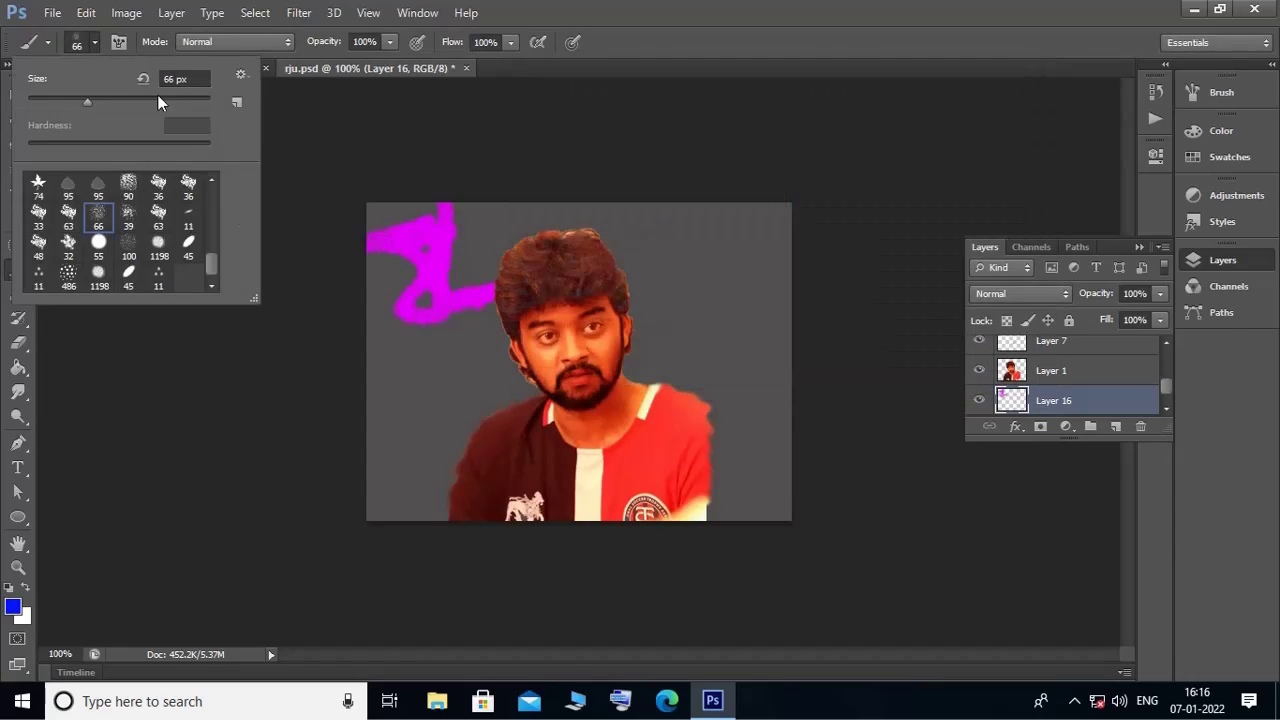
drag(680, 278, 452, 260)
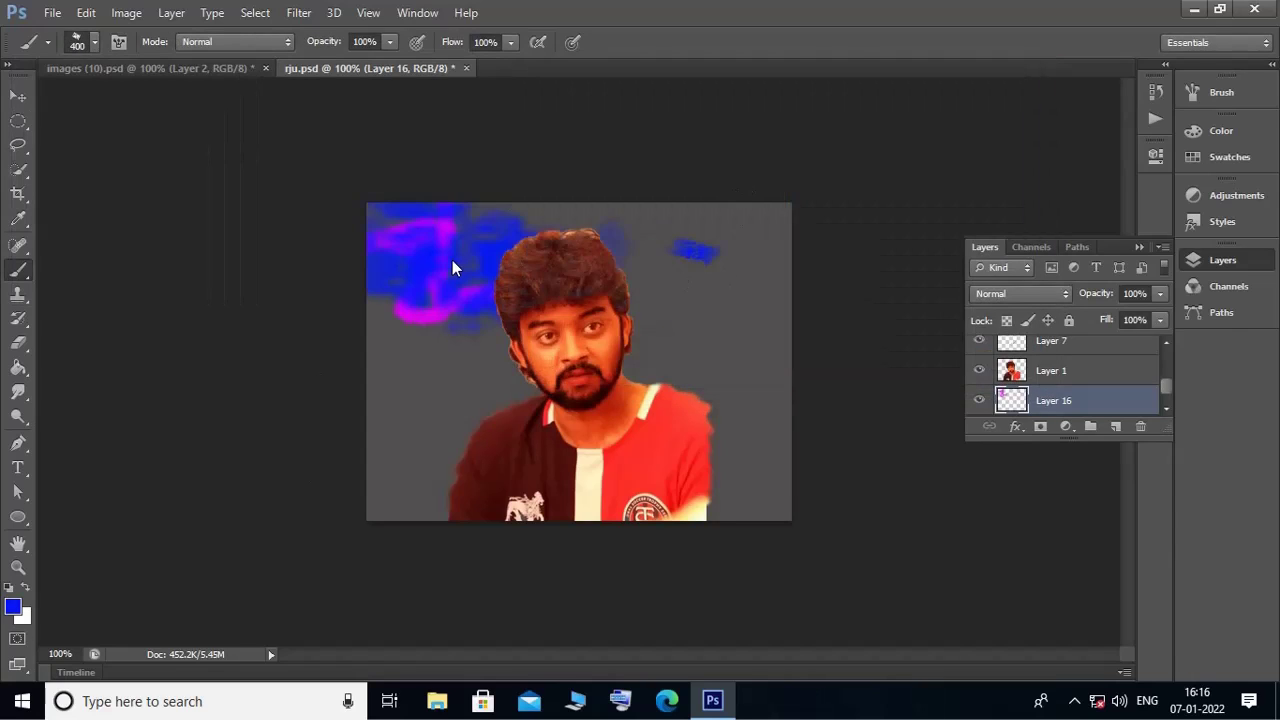
click(86, 12)
click(110, 36)
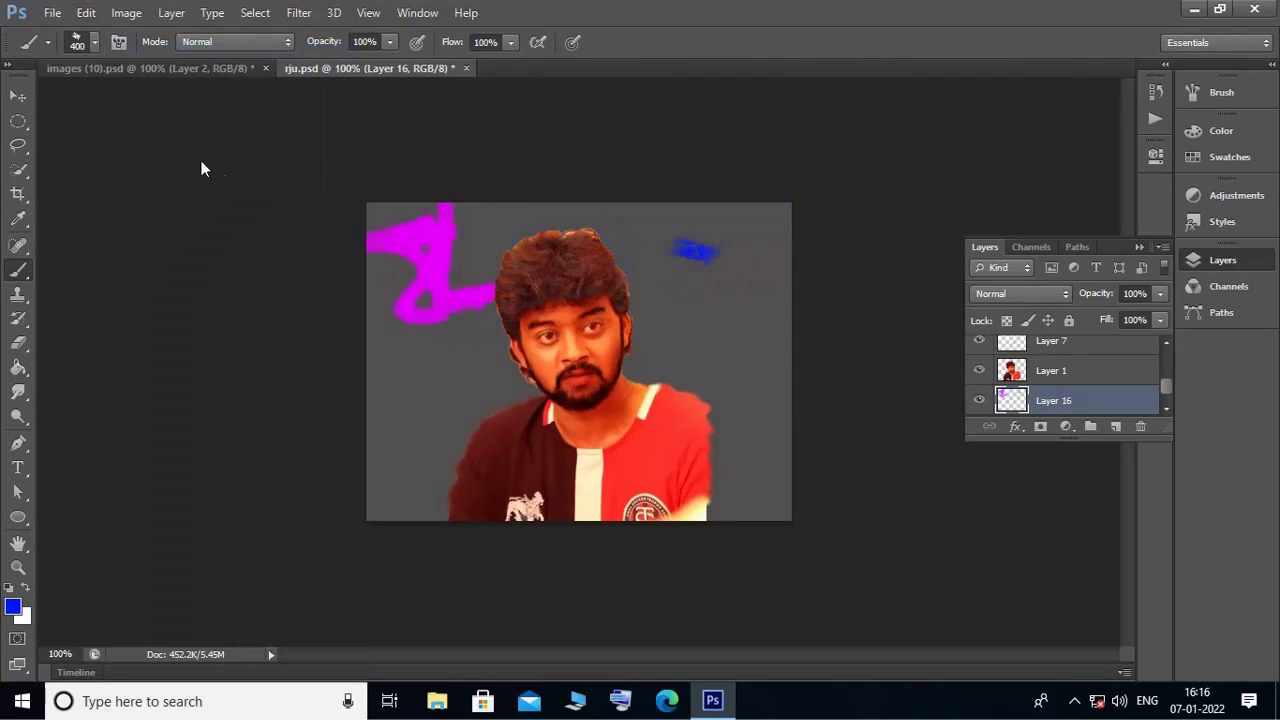
Step: Paint soft cyan strokes at the top left and an orange stroke at the top right
click(13, 607)
click(797, 215)
click(980, 103)
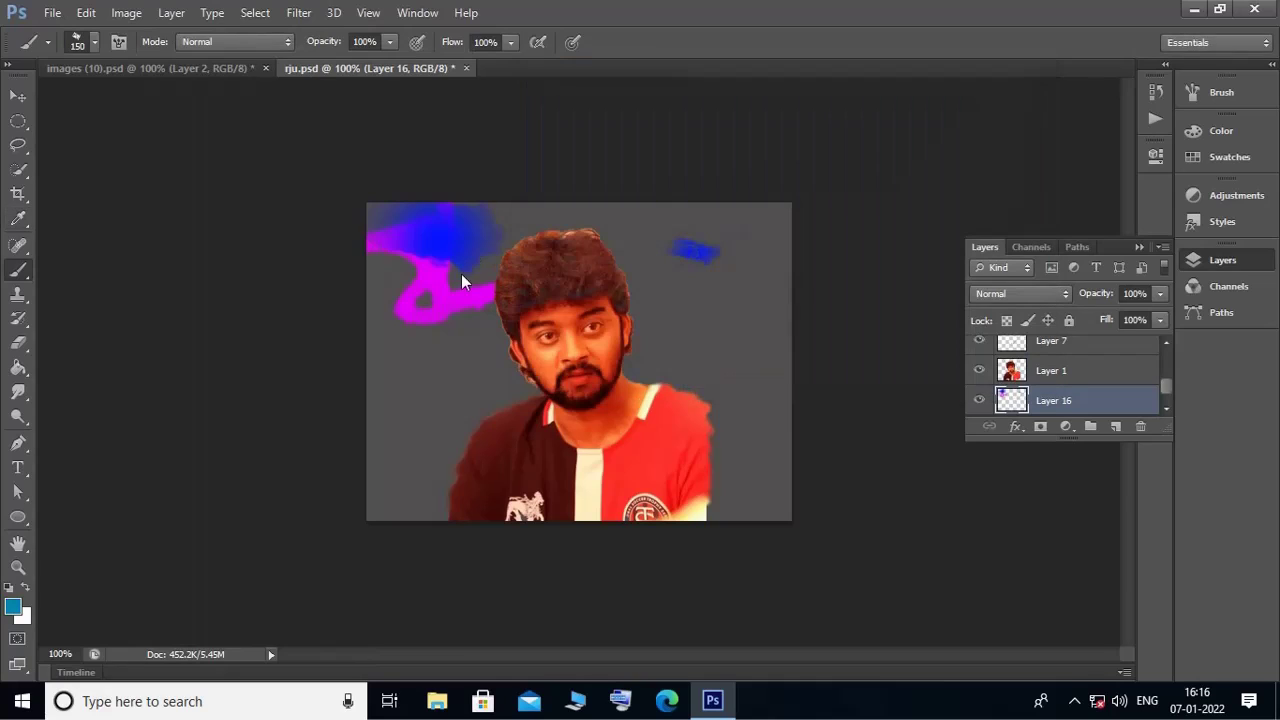
drag(463, 277, 593, 188)
click(10, 607)
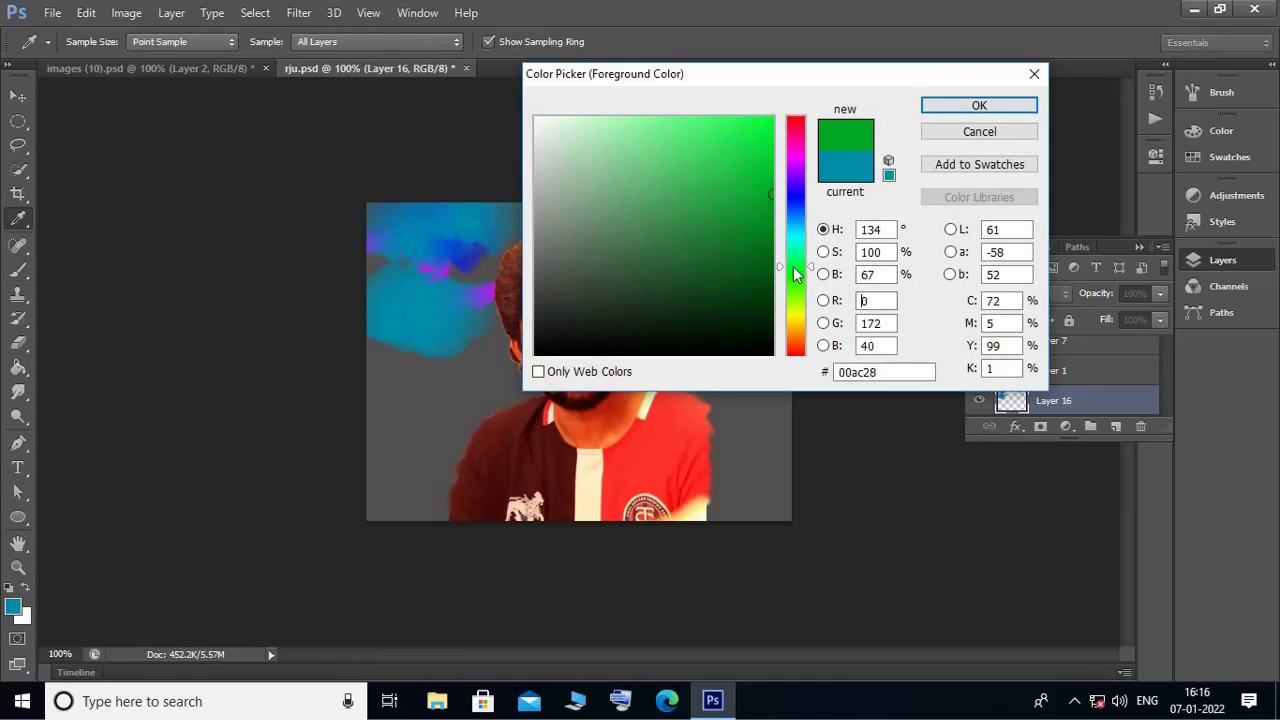
click(979, 131)
click(13, 607)
click(795, 338)
click(979, 105)
mouse_move(655, 235)
mouse_down()
mouse_move(717, 234)
mouse_move(590, 229)
mouse_up()
Step: With brush size 100, add cyan strokes top right and magenta strokes top left
click(94, 41)
click(13, 607)
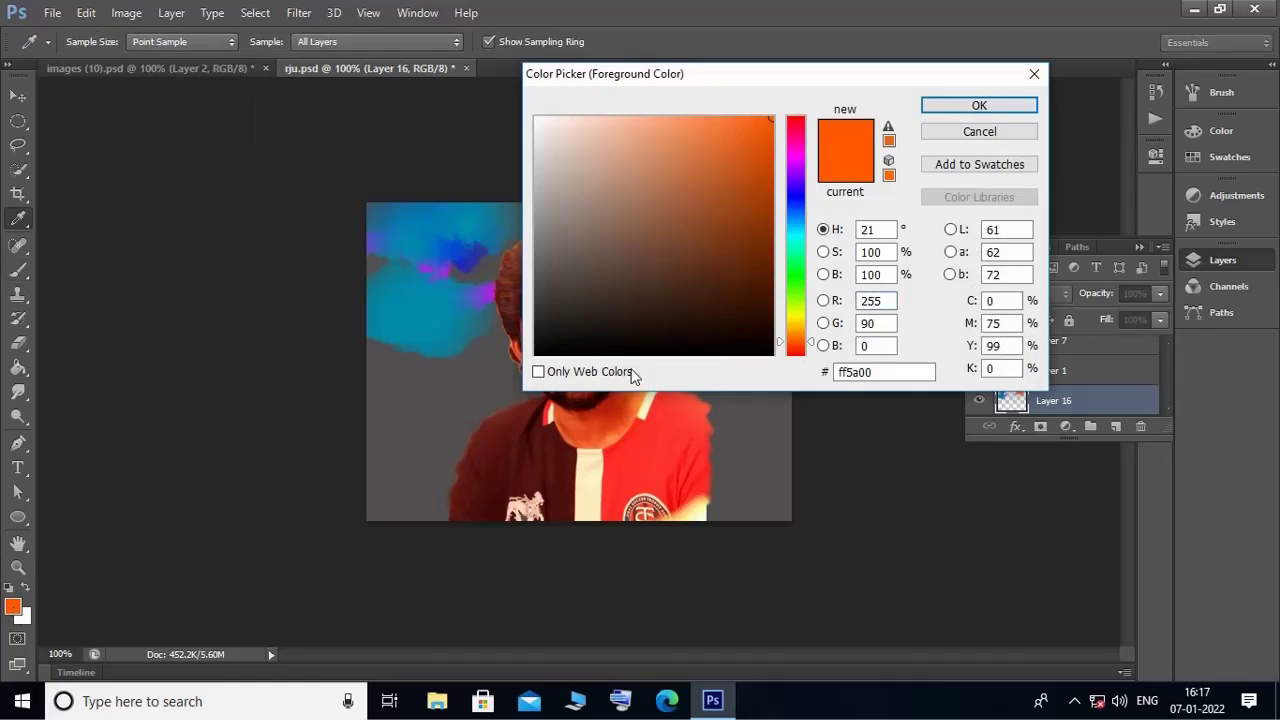
click(797, 240)
click(979, 105)
drag(670, 233, 650, 250)
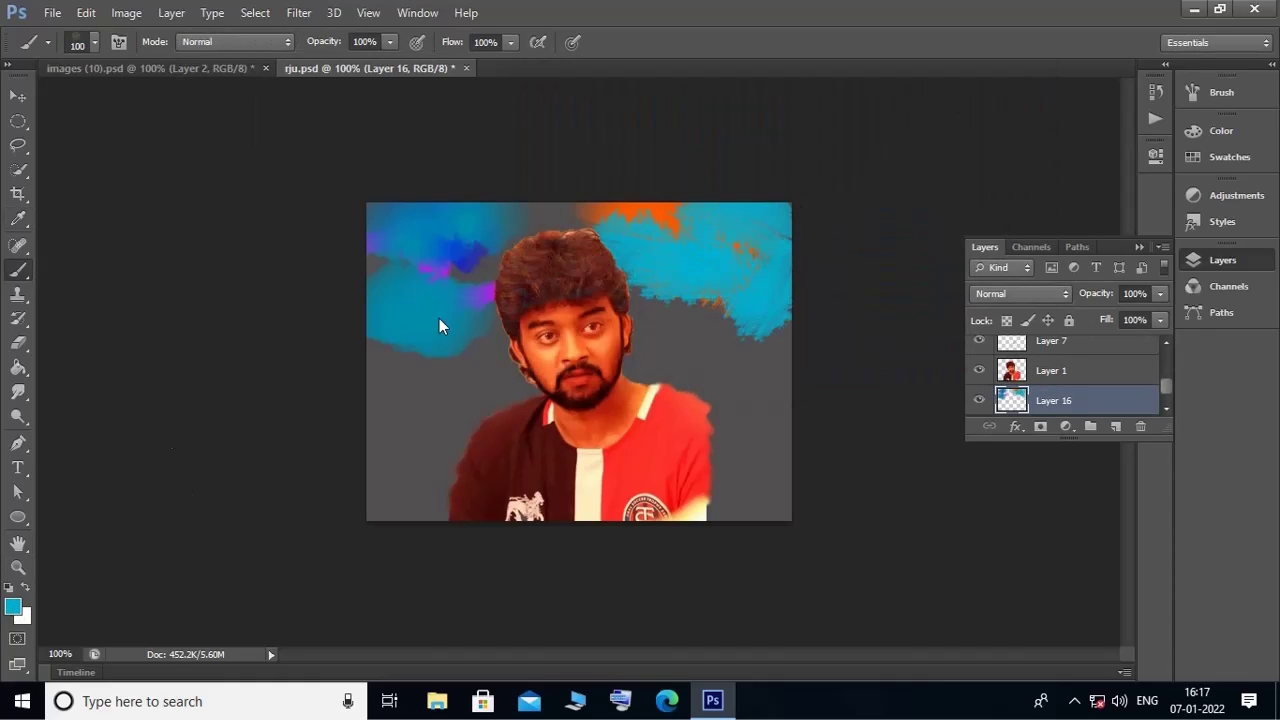
click(13, 607)
click(797, 160)
click(979, 105)
drag(405, 320, 438, 288)
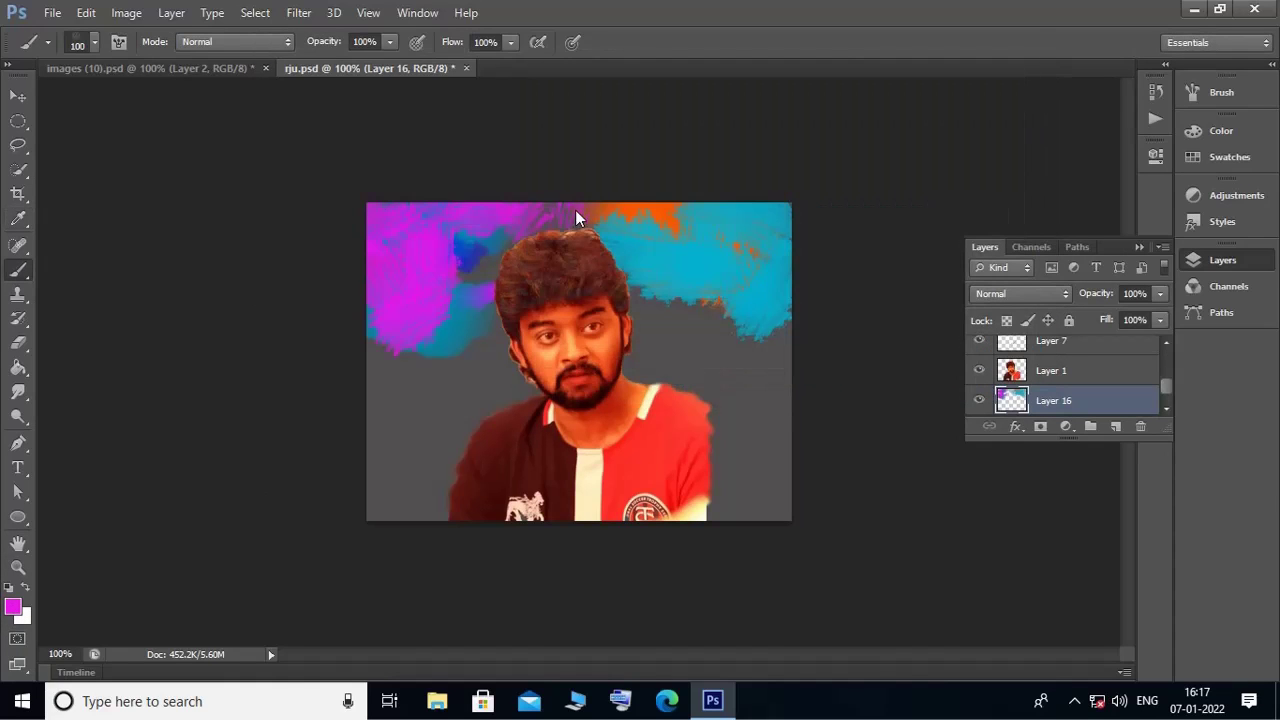
Step: Paint a golden-ochre stroke down the left side and green strokes on the right
click(13, 607)
click(797, 357)
click(797, 337)
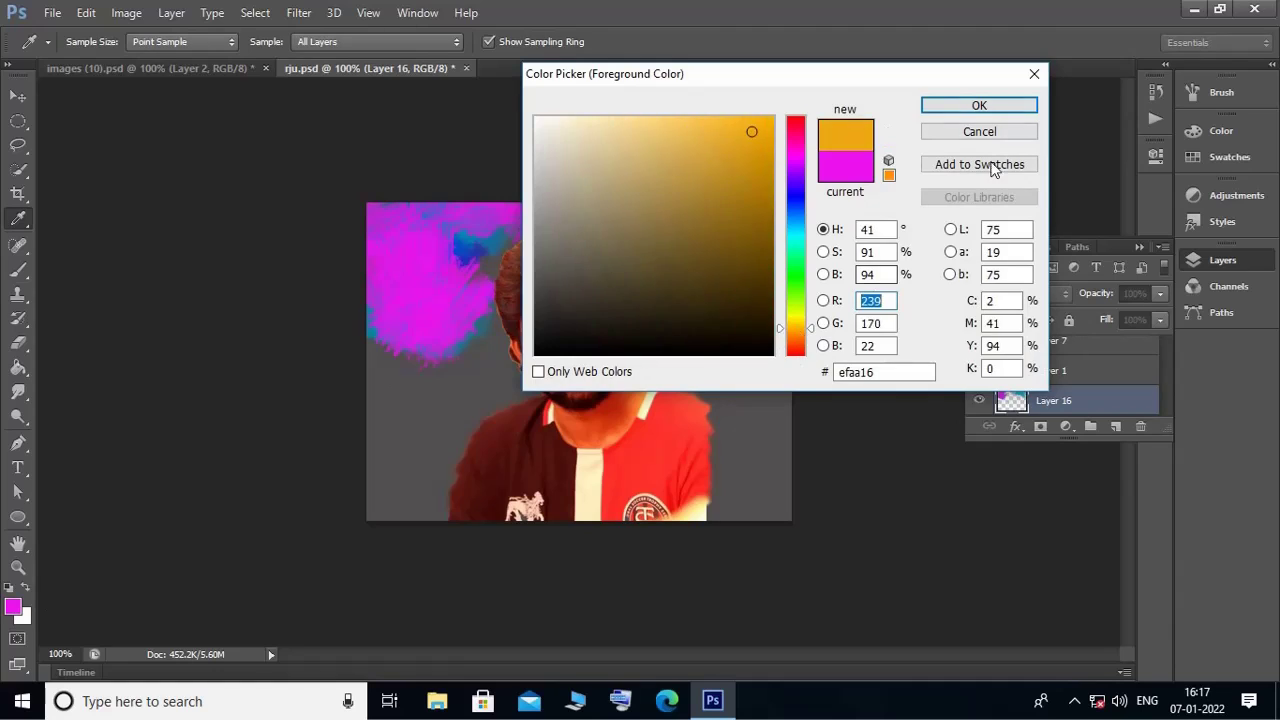
click(979, 105)
mouse_move(430, 390)
mouse_down()
mouse_move(410, 360)
mouse_move(495, 255)
mouse_up()
click(13, 607)
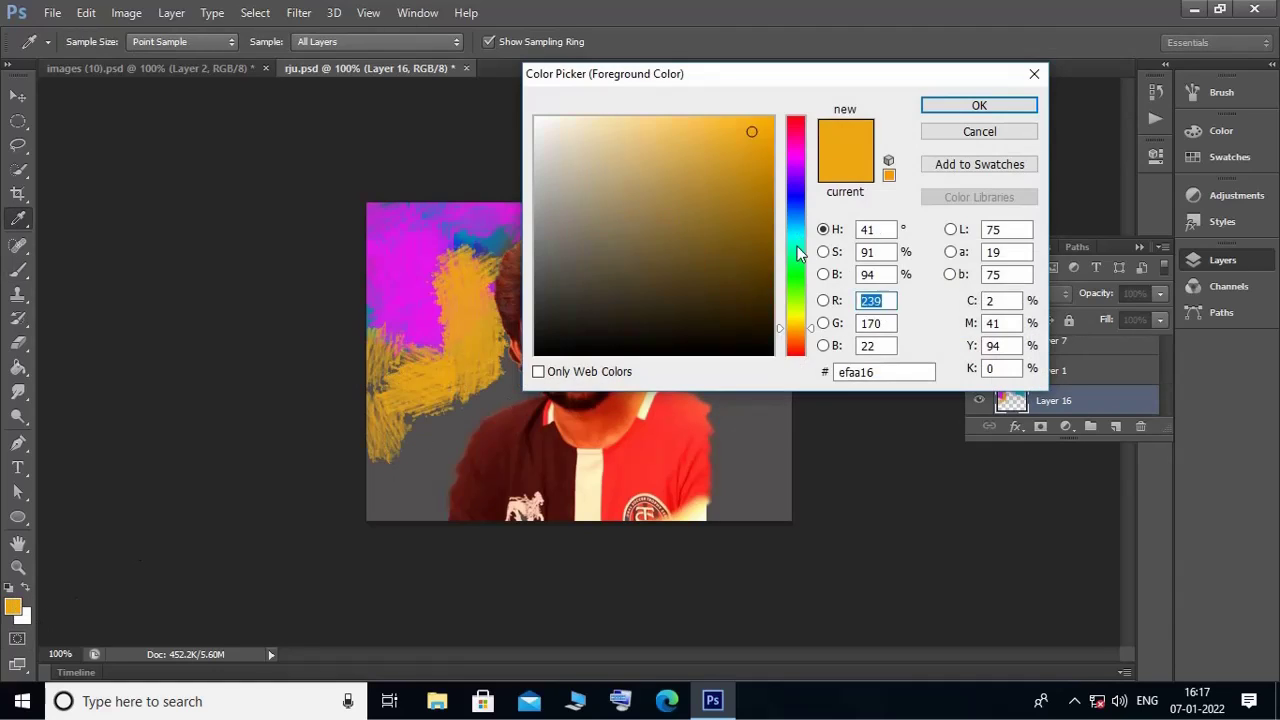
click(797, 285)
click(979, 105)
mouse_move(804, 292)
mouse_down()
mouse_move(747, 287)
mouse_move(882, 411)
mouse_up()
Step: Paint pink-red strokes over the lower left and blue strokes beside the right shoulder
click(13, 607)
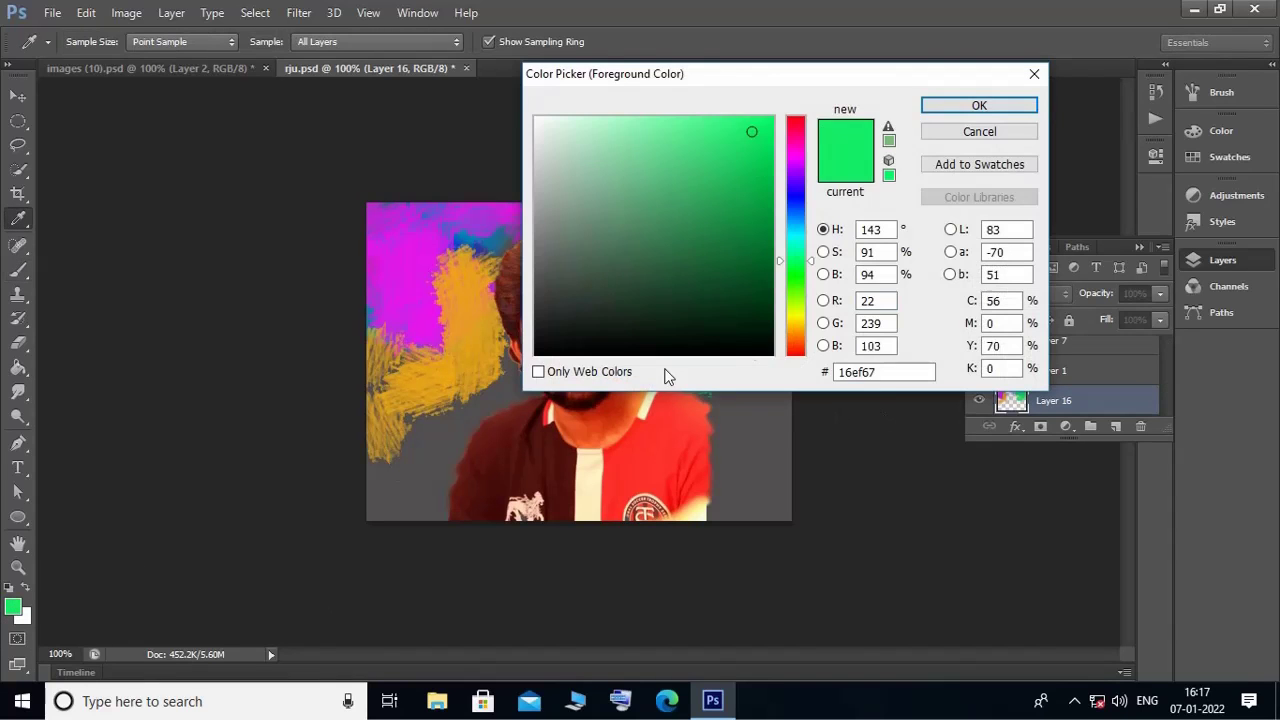
click(797, 341)
click(799, 128)
mouse_move(355, 505)
mouse_down()
mouse_move(434, 454)
mouse_move(470, 380)
mouse_up()
click(12, 606)
click(749, 129)
click(985, 100)
mouse_move(730, 350)
mouse_down()
mouse_move(766, 409)
mouse_move(661, 348)
mouse_move(768, 449)
mouse_up()
Step: Undo the last two blue strokes with Edit > Step Backward
click(86, 12)
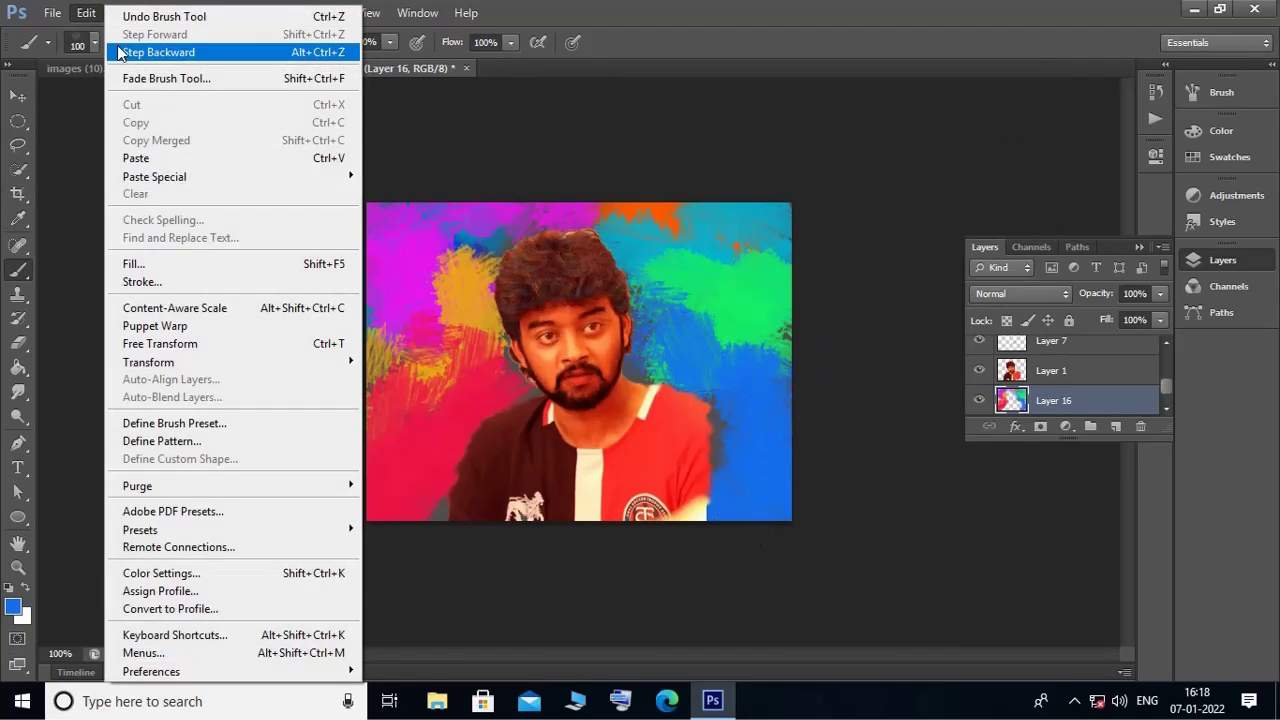
click(108, 52)
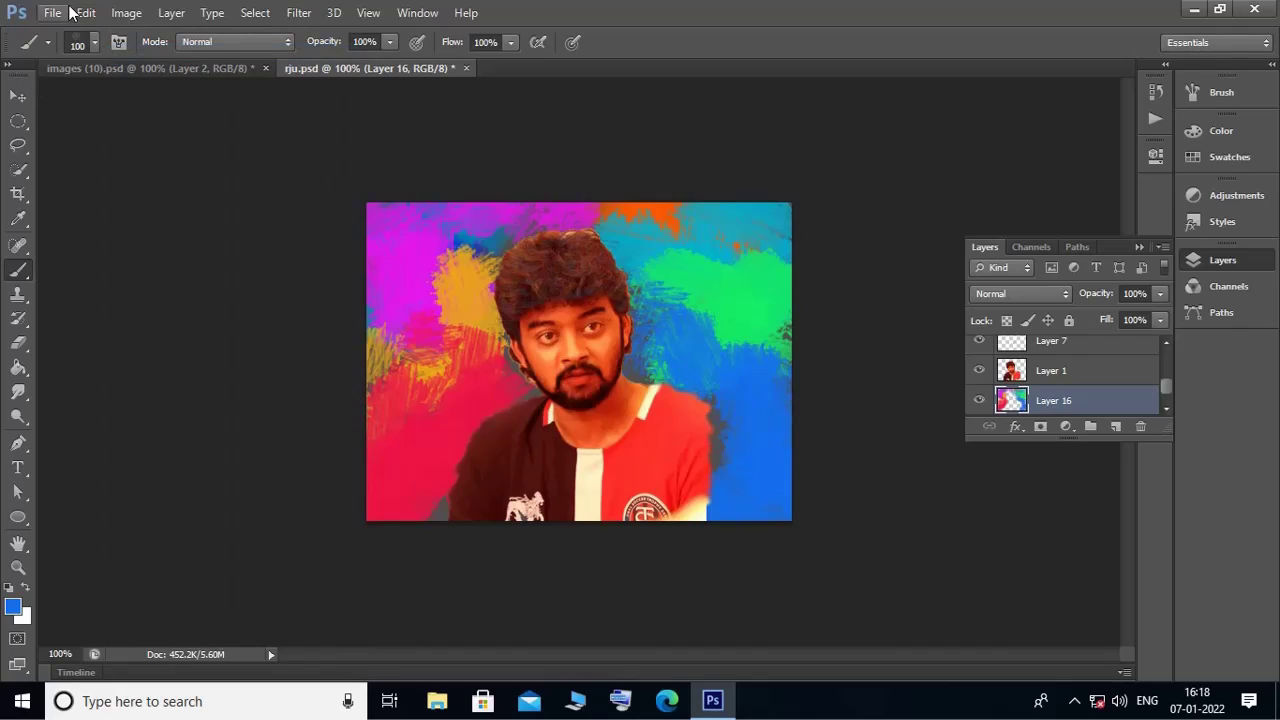
click(86, 12)
click(120, 52)
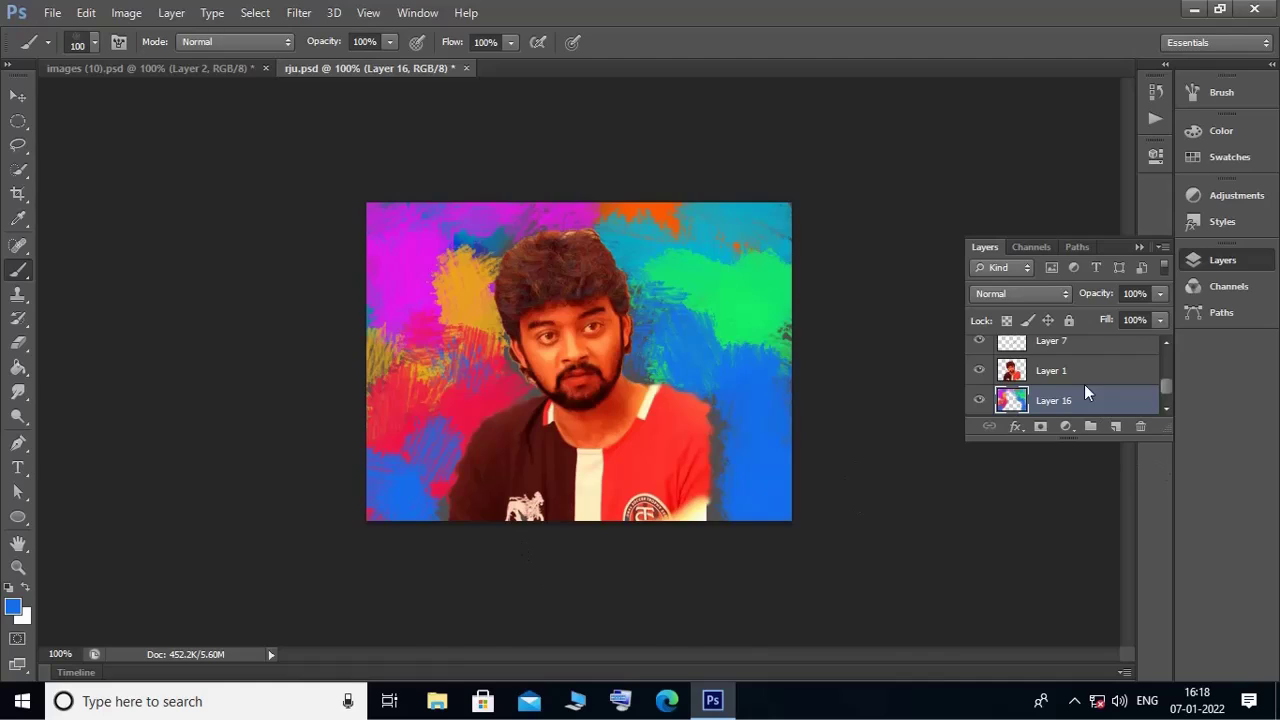
Step: On a new layer, paint blue strokes along the bottom edge
key(ctrl+shift+alt+n)
drag(808, 547, 638, 537)
drag(453, 535, 730, 538)
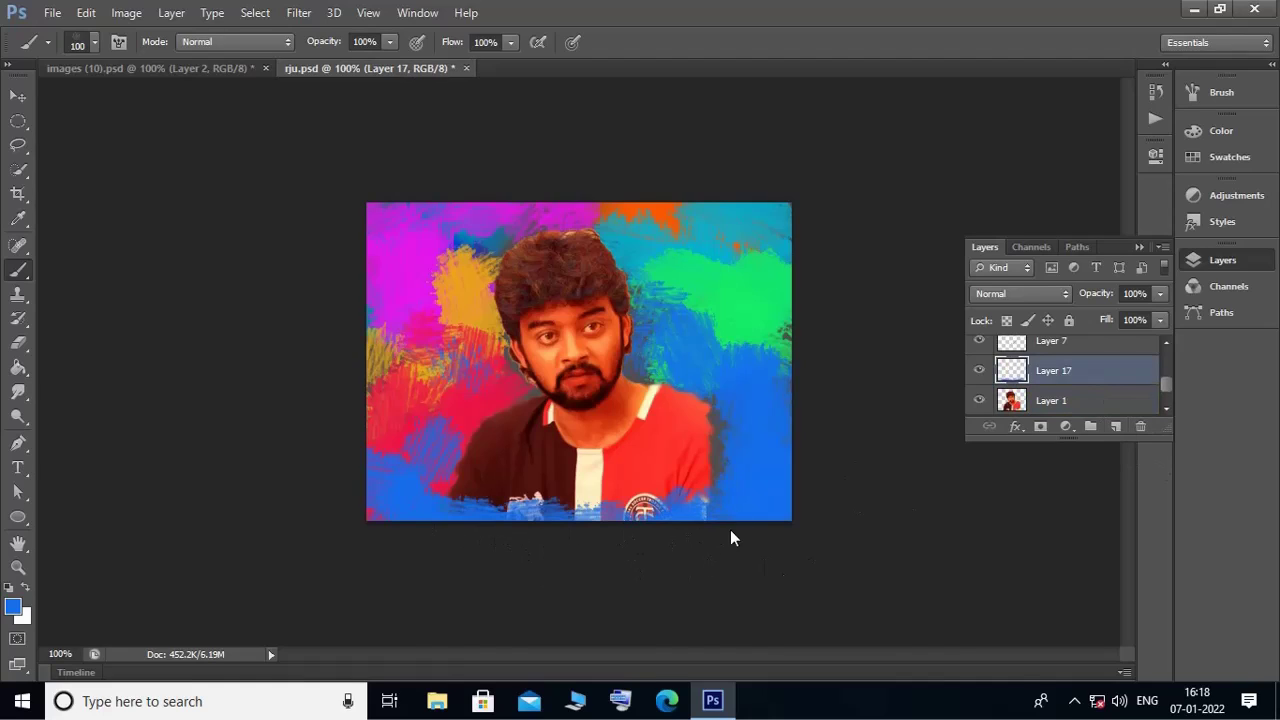
Step: Apply a 60.7 px Gaussian Blur to Layer 16 and Layer 17
scroll(1074, 389, down, 3)
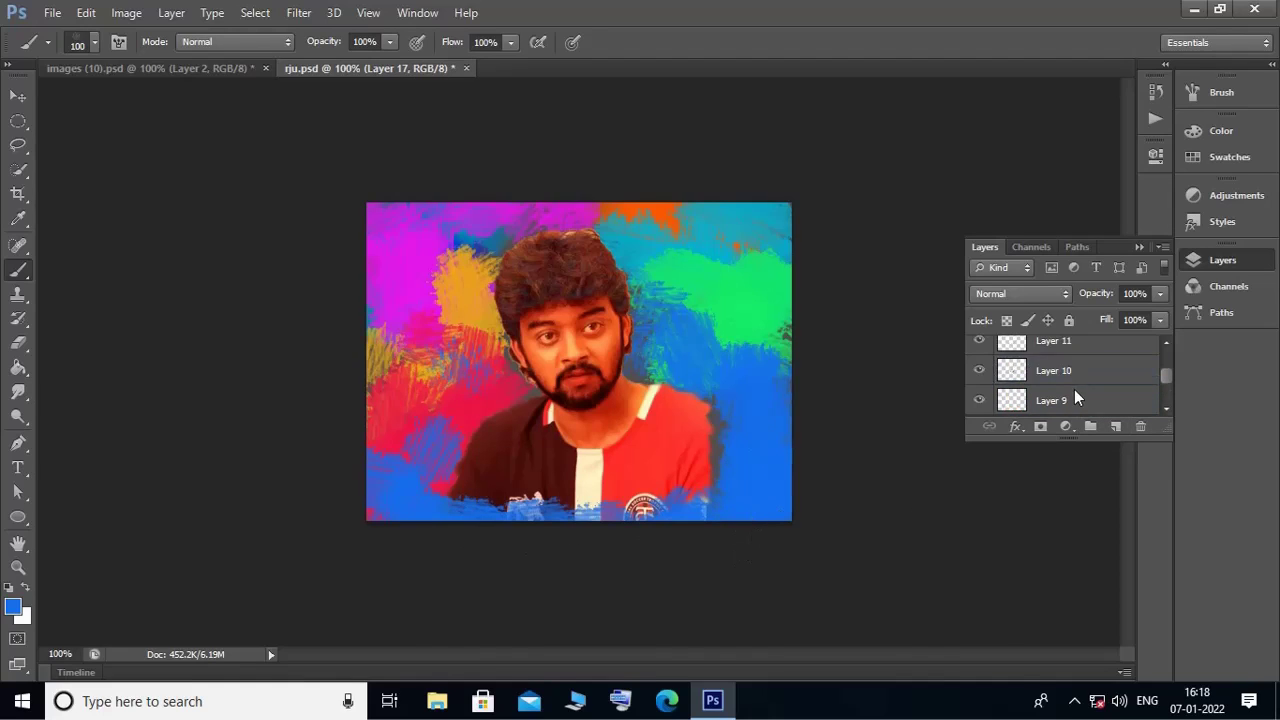
click(1063, 350)
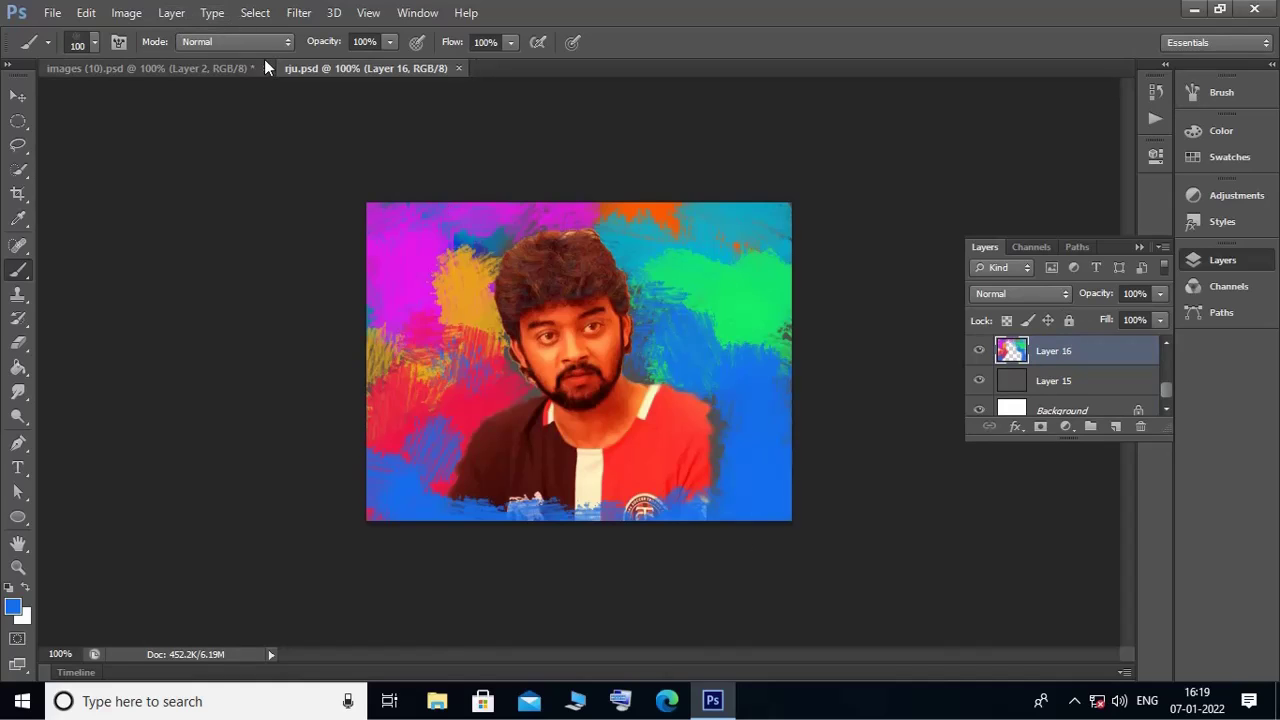
click(298, 12)
click(519, 238)
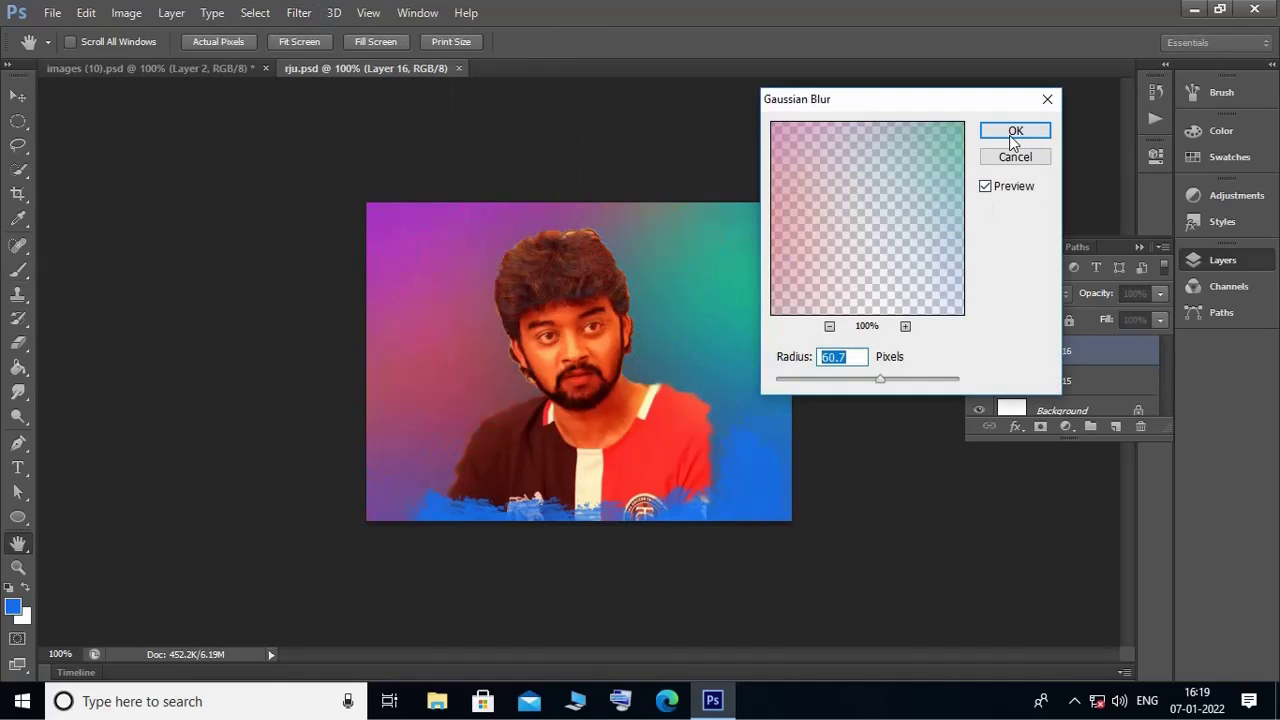
click(1015, 131)
scroll(1050, 368, up, 3)
click(1050, 367)
click(298, 12)
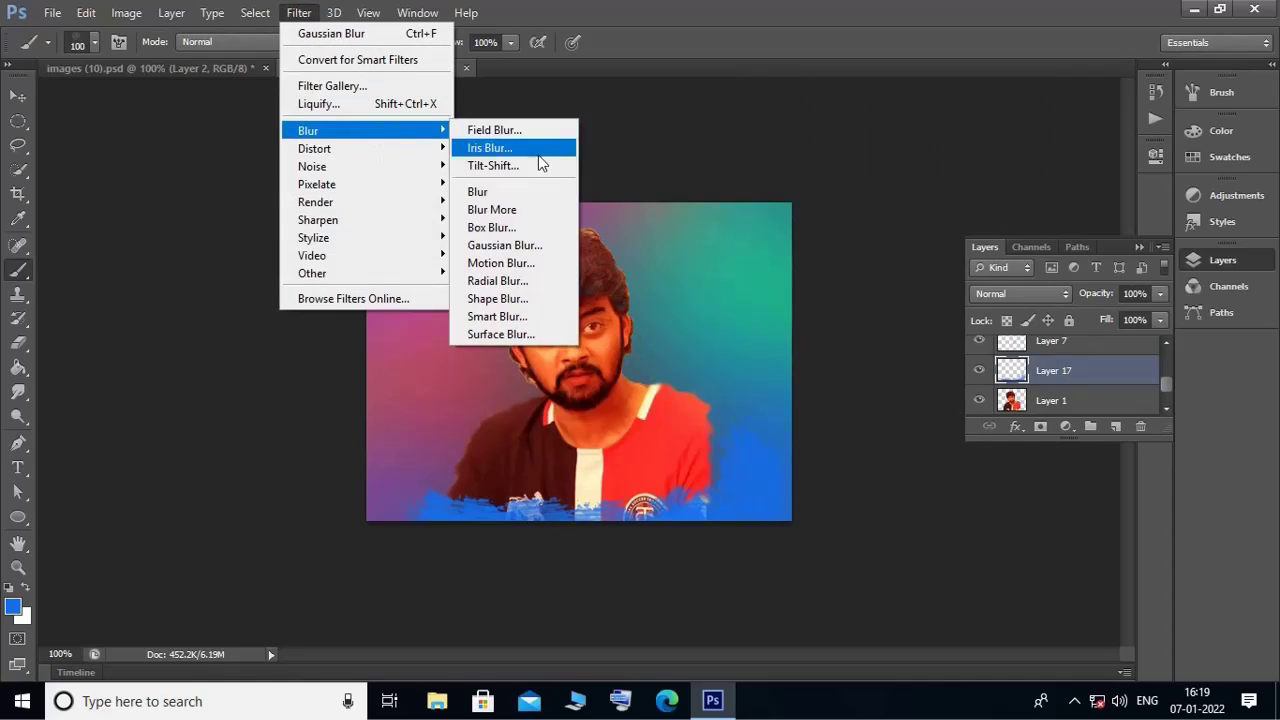
click(519, 243)
click(1015, 131)
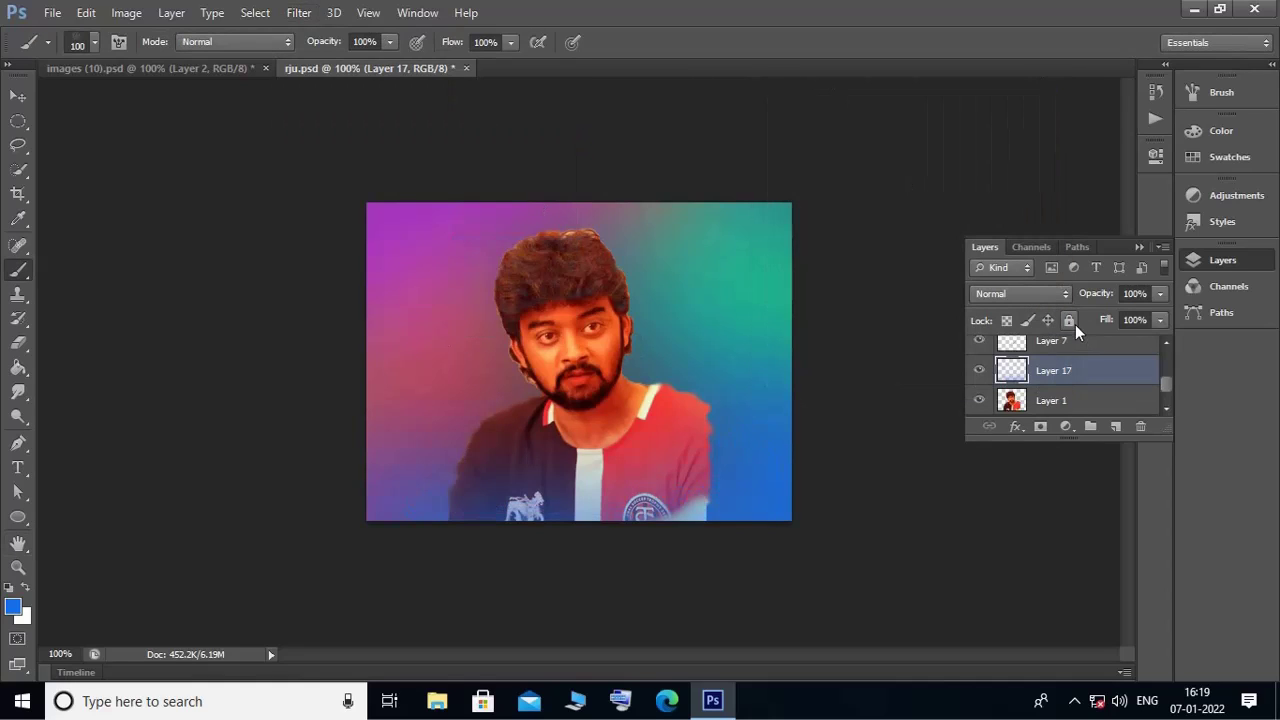
Step: Set the foreground to magenta and the brush size to 30
click(11, 607)
click(795, 158)
click(979, 105)
key(b)
click(96, 45)
double_click(101, 197)
Step: On a new layer, dab magenta onto the man's cheek and set layer fill to 12%
click(1113, 427)
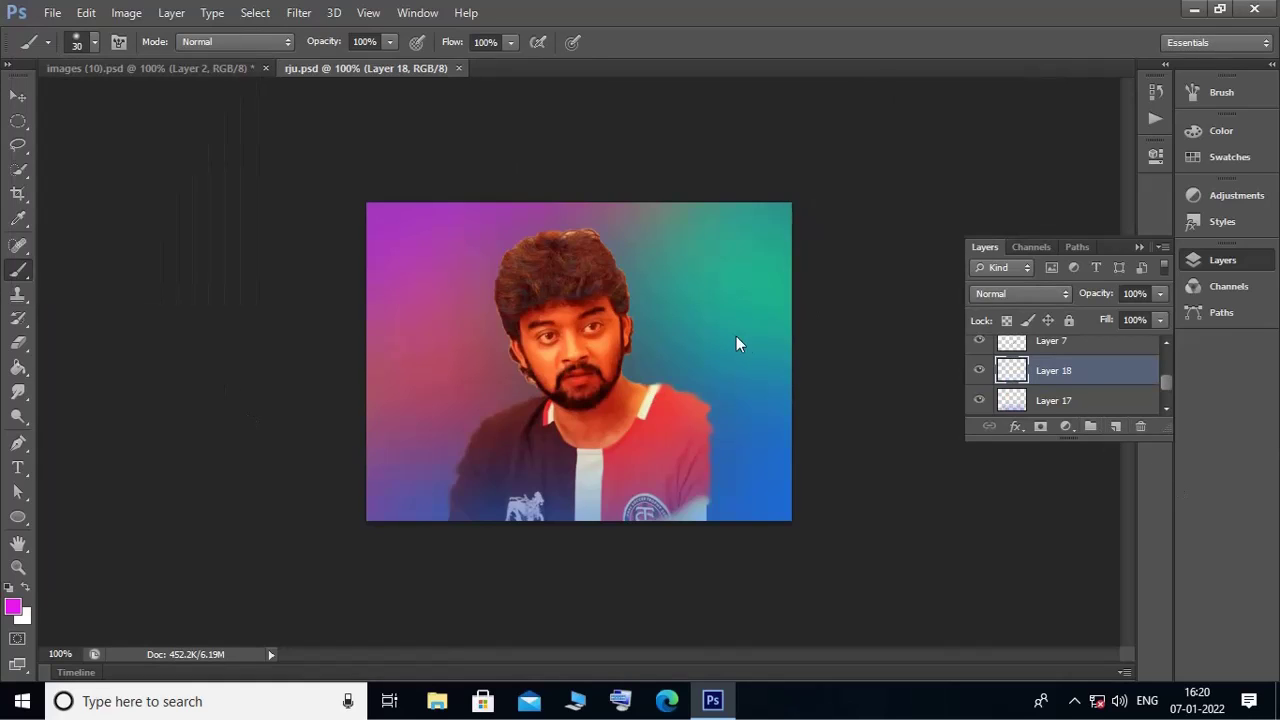
key(bracketleft)
key(bracketleft)
click(600, 350)
click(1160, 320)
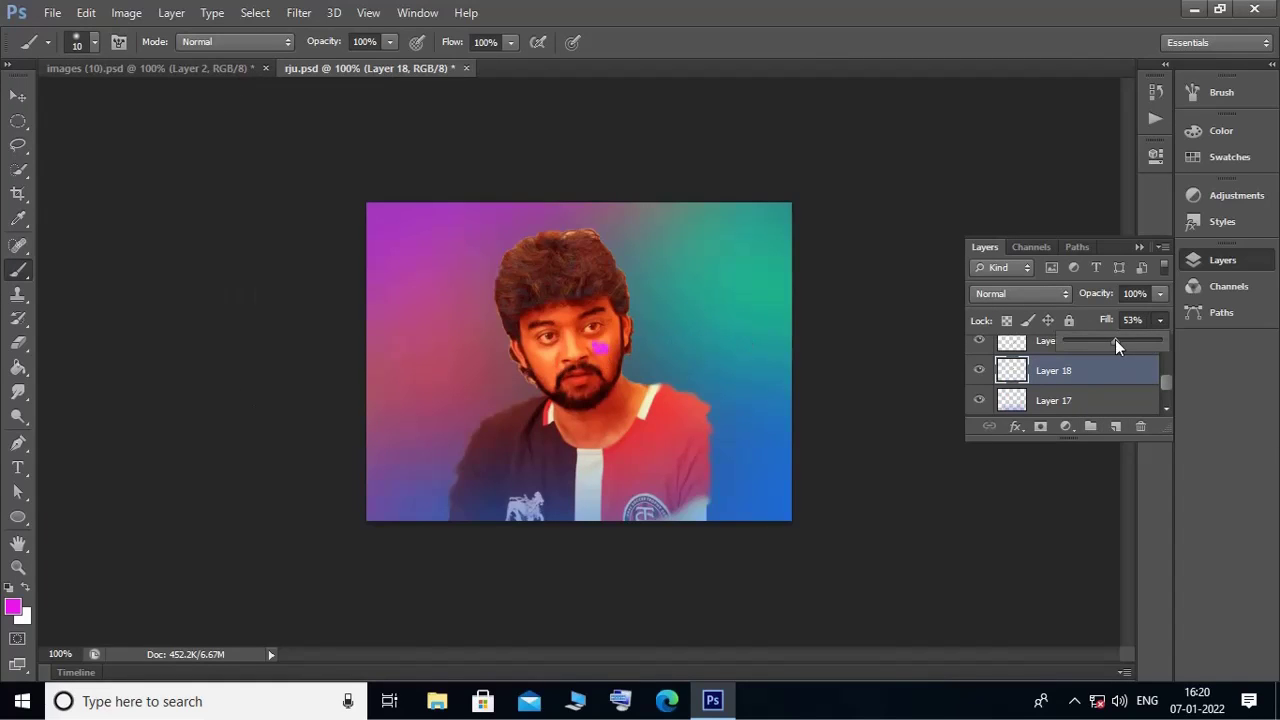
drag(1160, 341, 1080, 345)
click(624, 347)
click(544, 370)
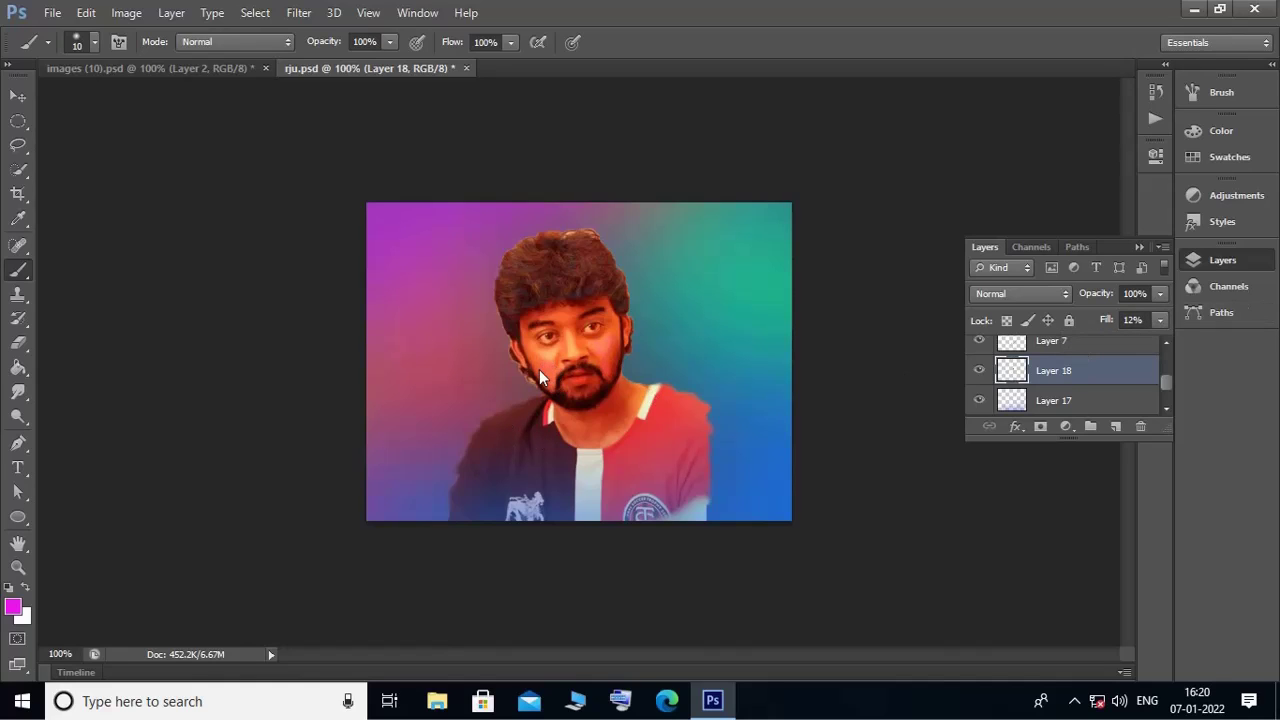
Step: Save the document as rju.psd
click(52, 12)
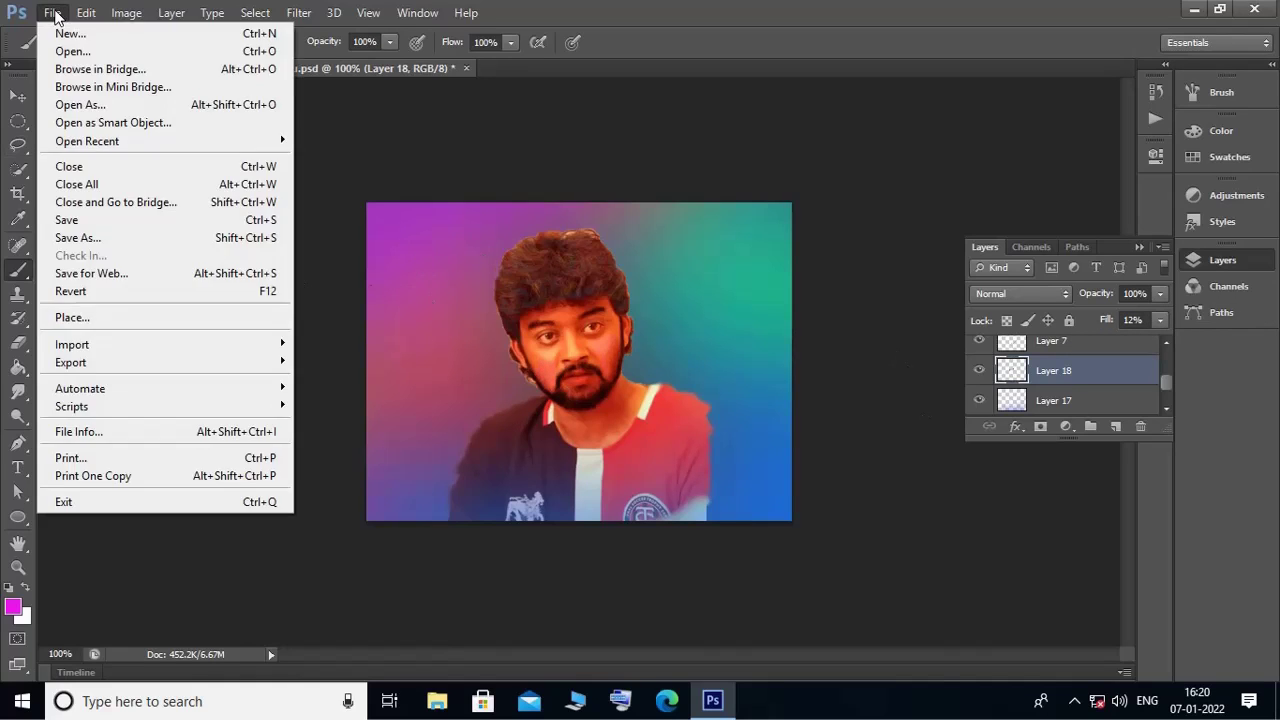
click(80, 219)
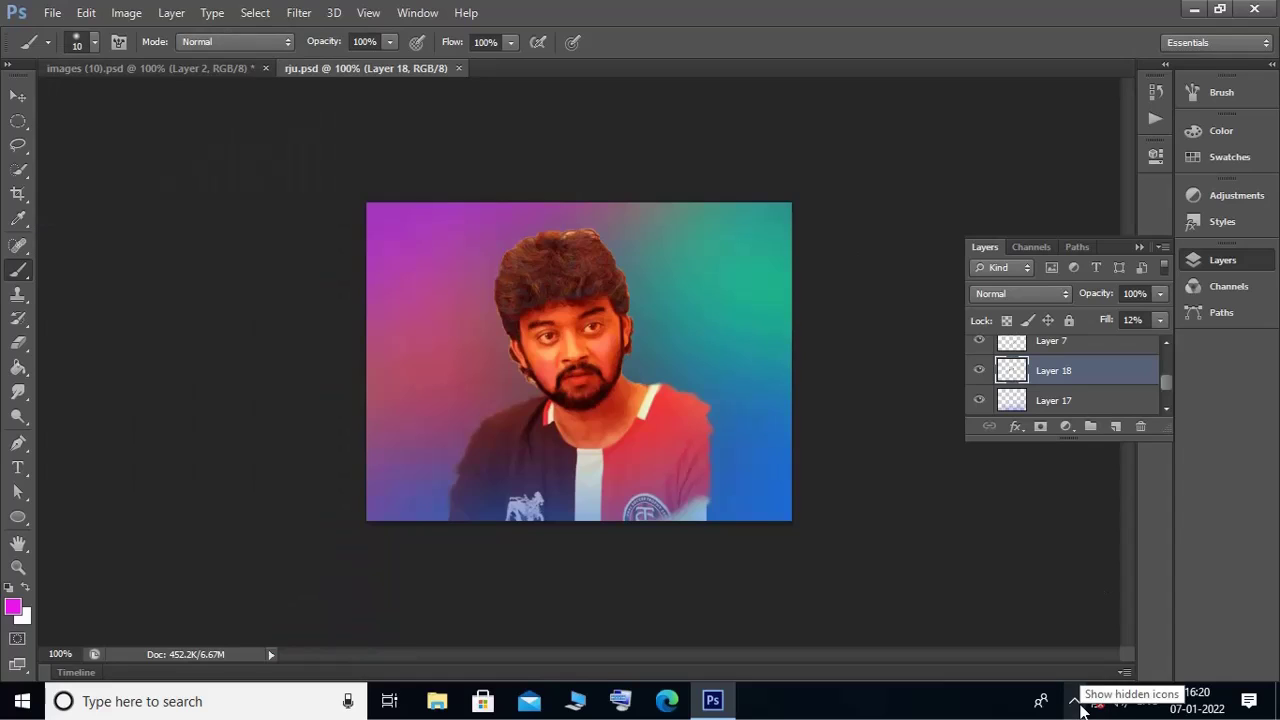
click(1074, 701)
click(1077, 644)
click(1186, 624)
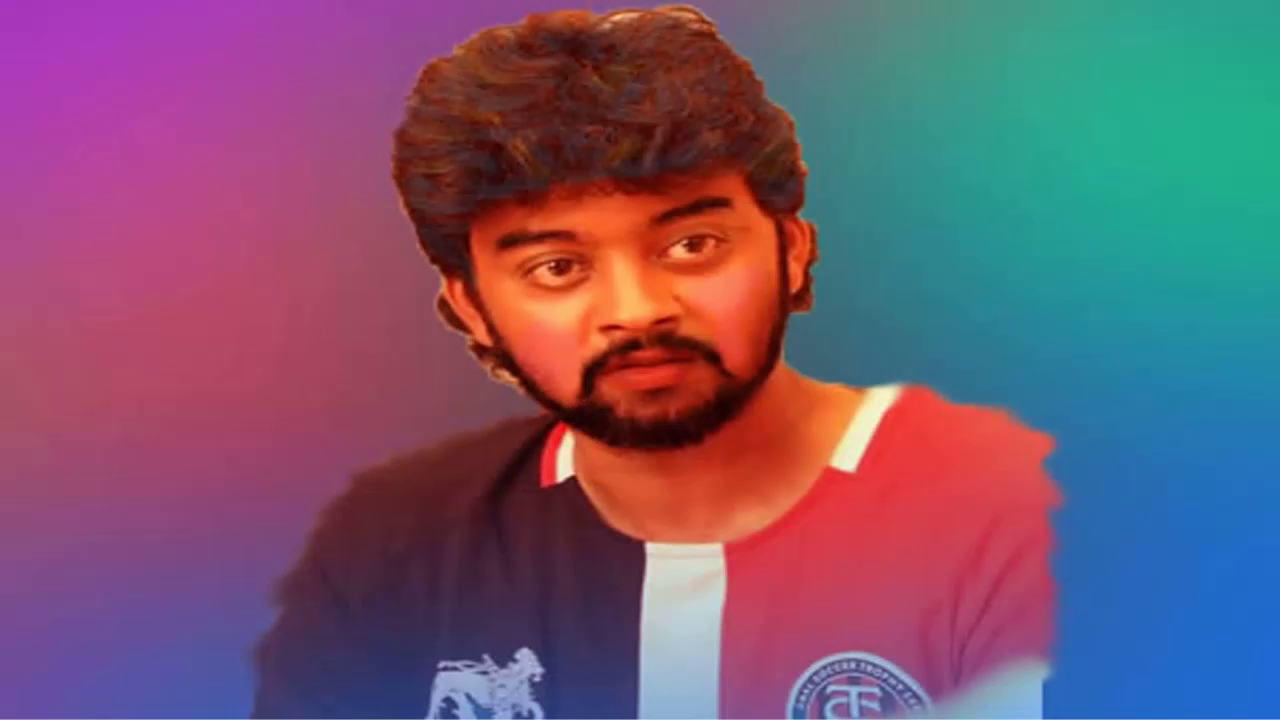